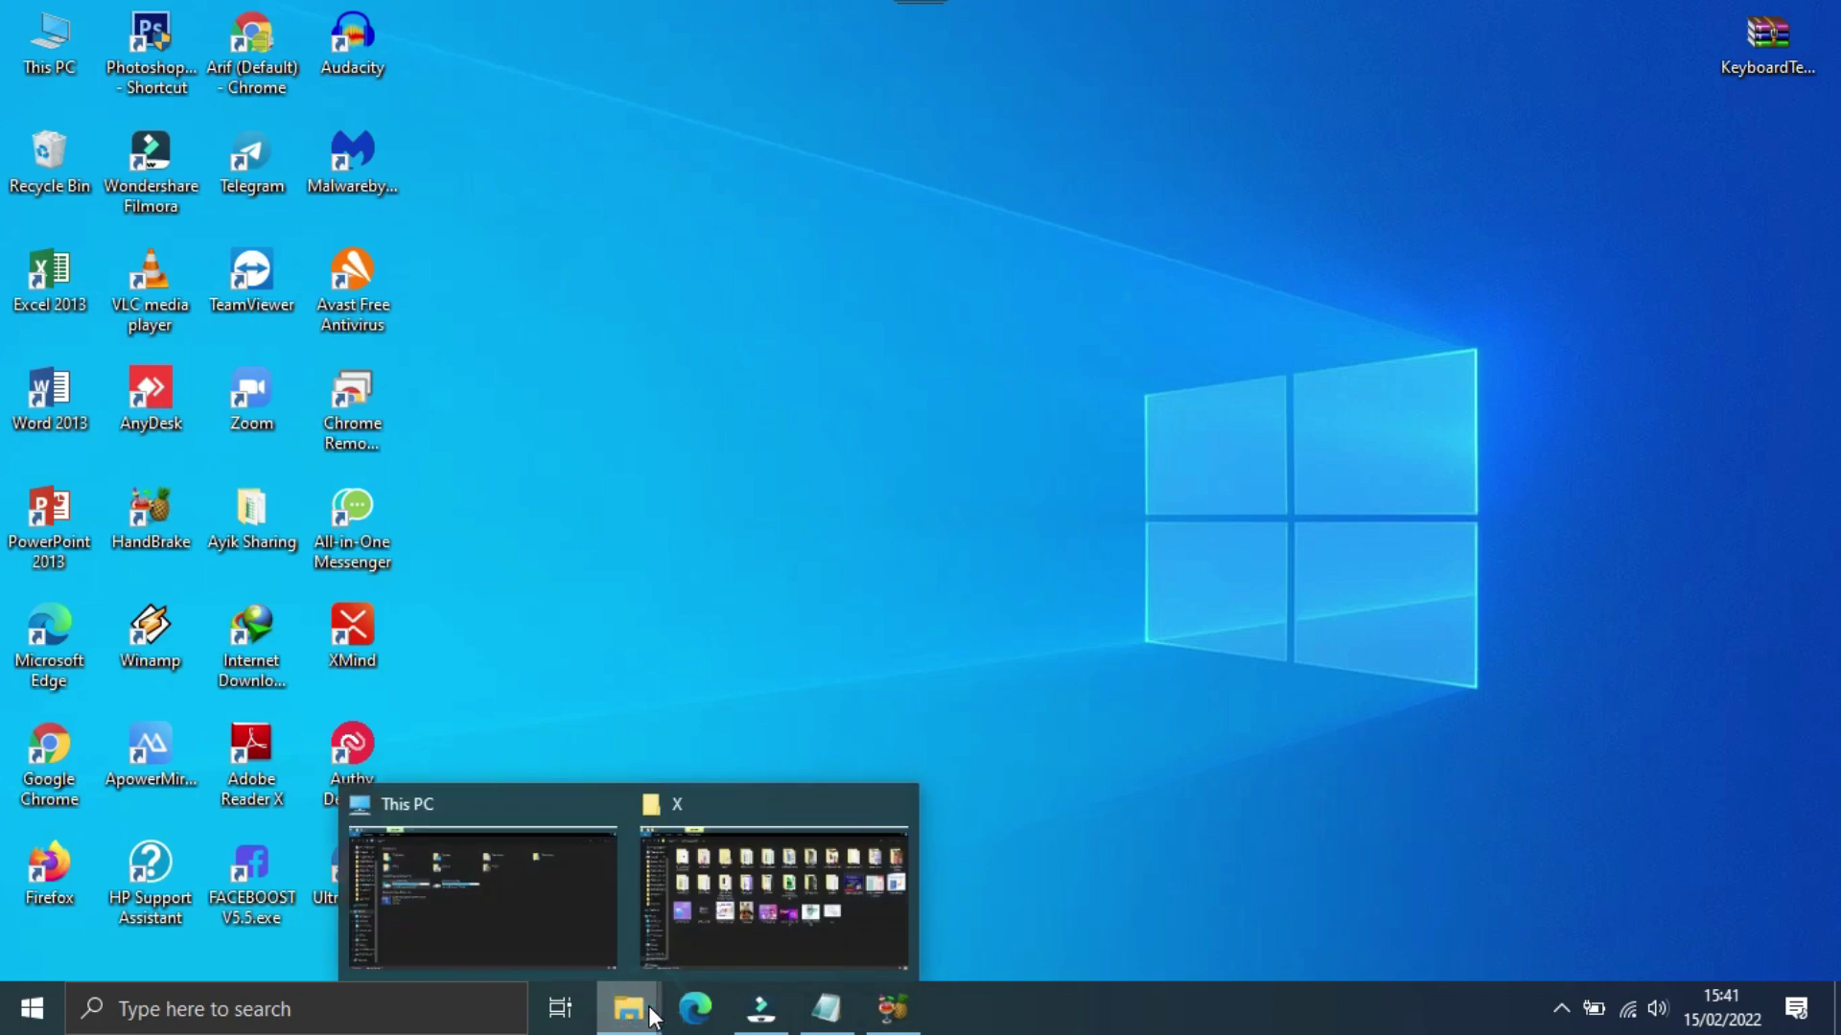
Step: Open the DATA AUFA folder under Downloads from the This PC Explorer window
{"action": "left_click", "coordinate": [531, 911]}
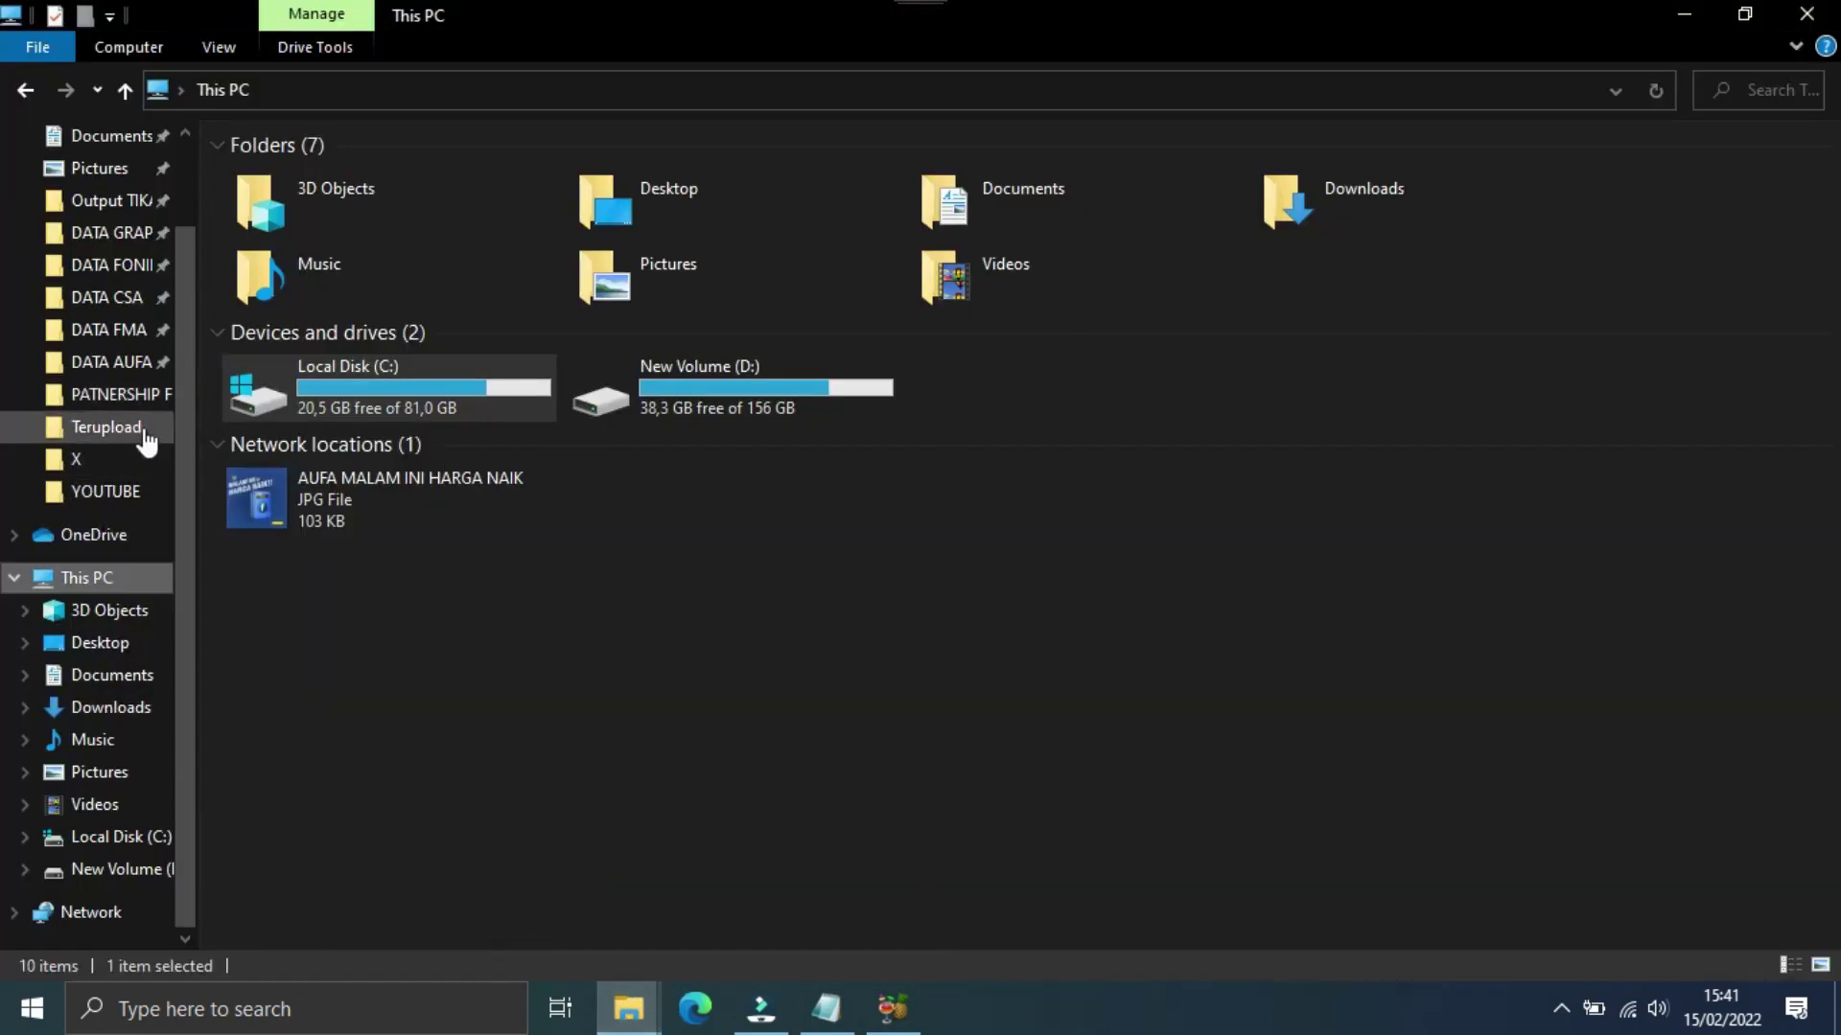
{"action": "left_click", "coordinate": [120, 366]}
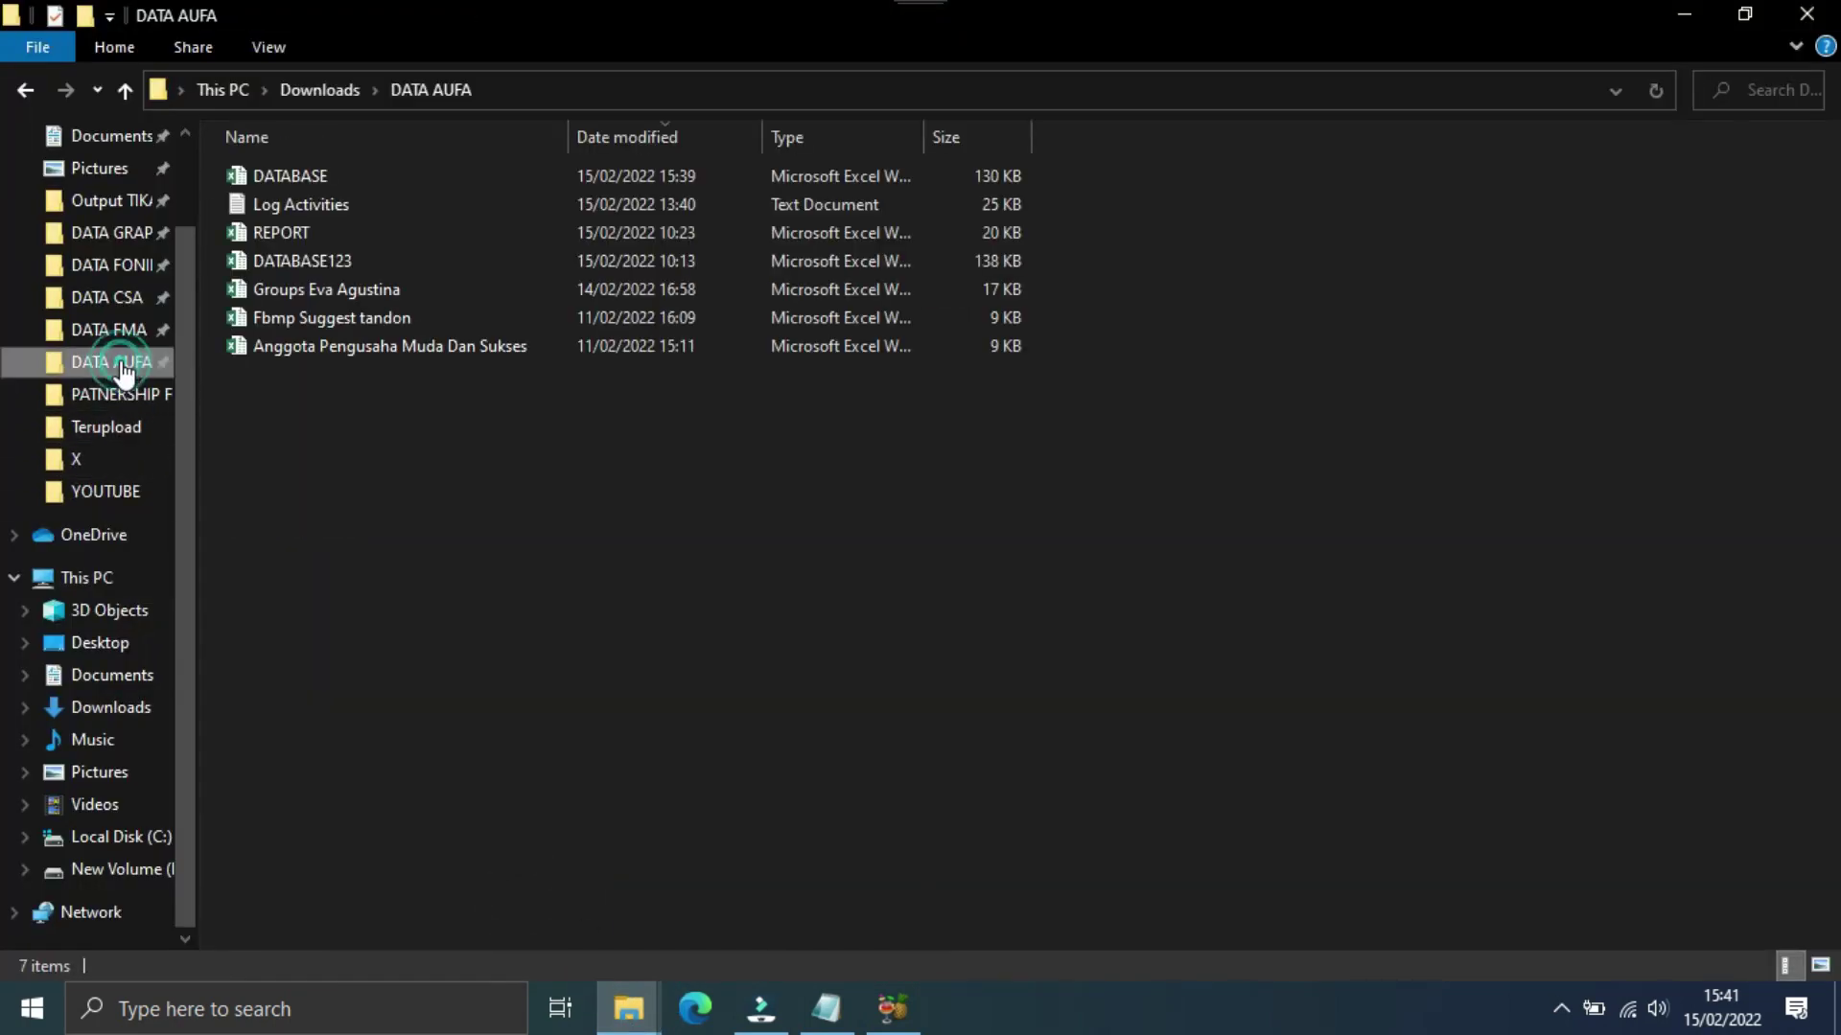
Step: Open the DATABASE workbook and mark Profile 1, Profile 3 and Profile 6 as Run
{"action": "double_click", "coordinate": [282, 177]}
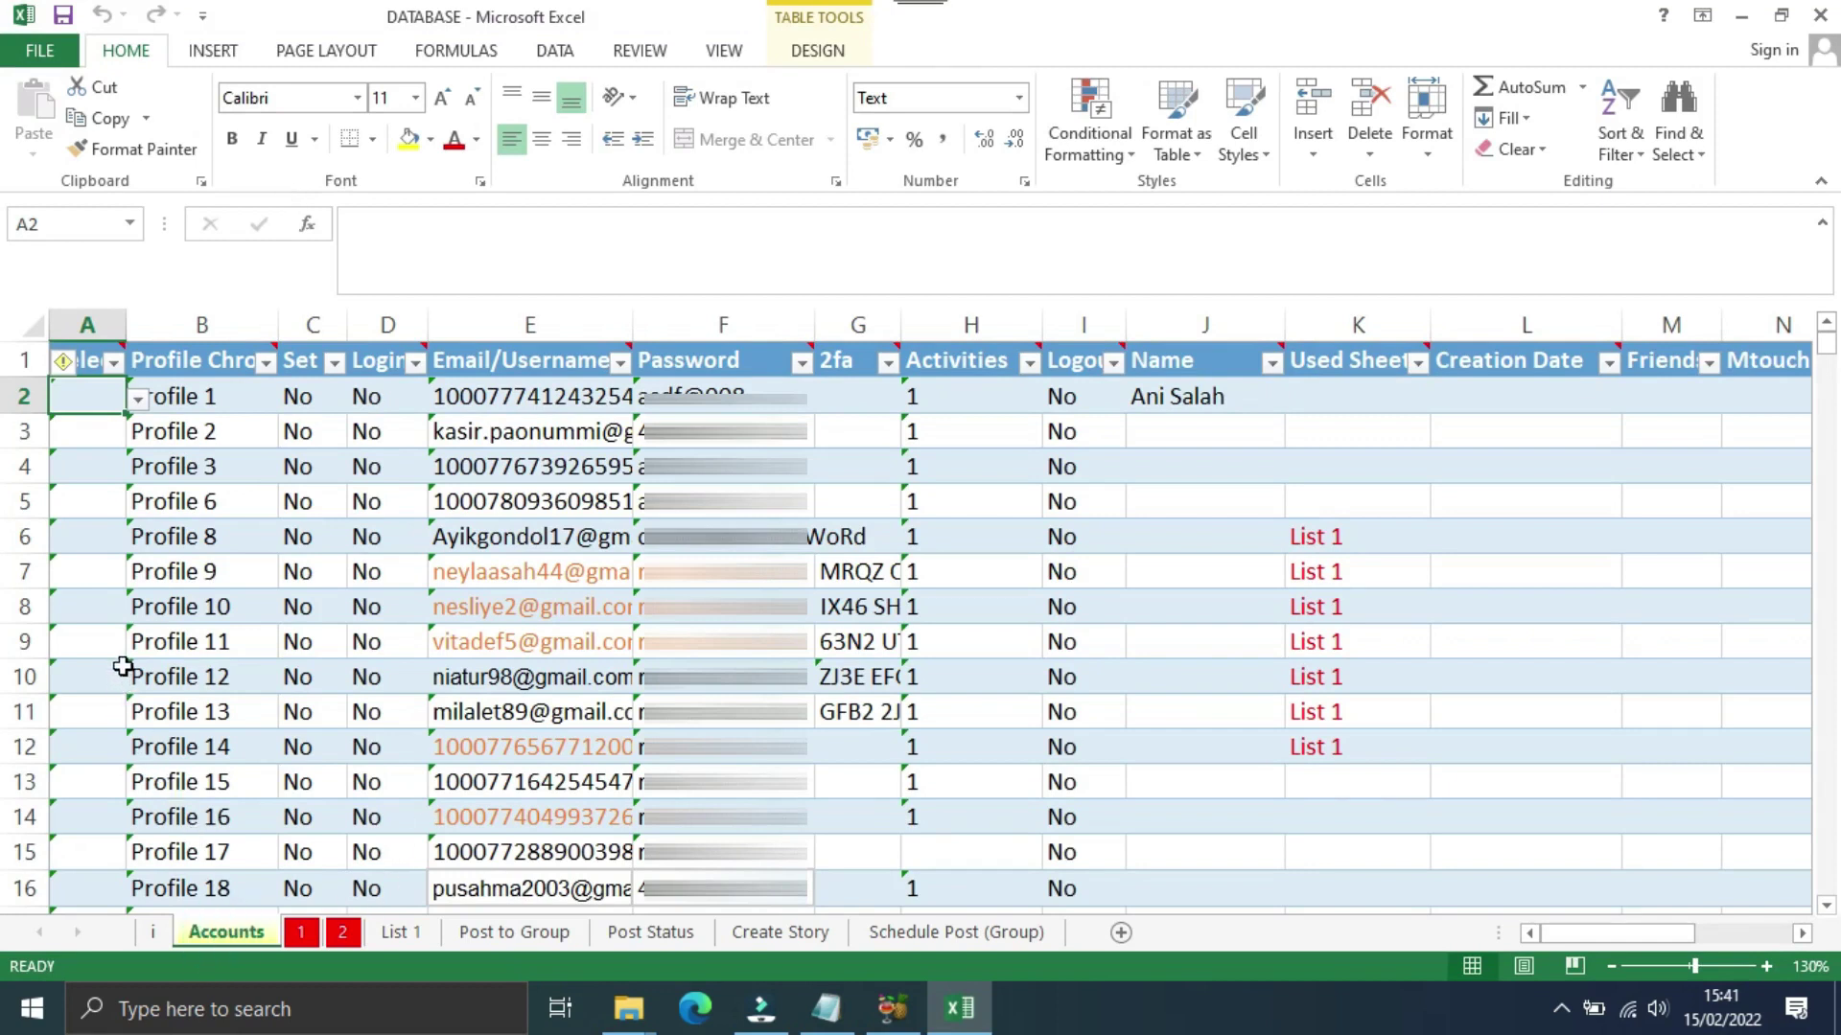
{"action": "left_click", "coordinate": [139, 399]}
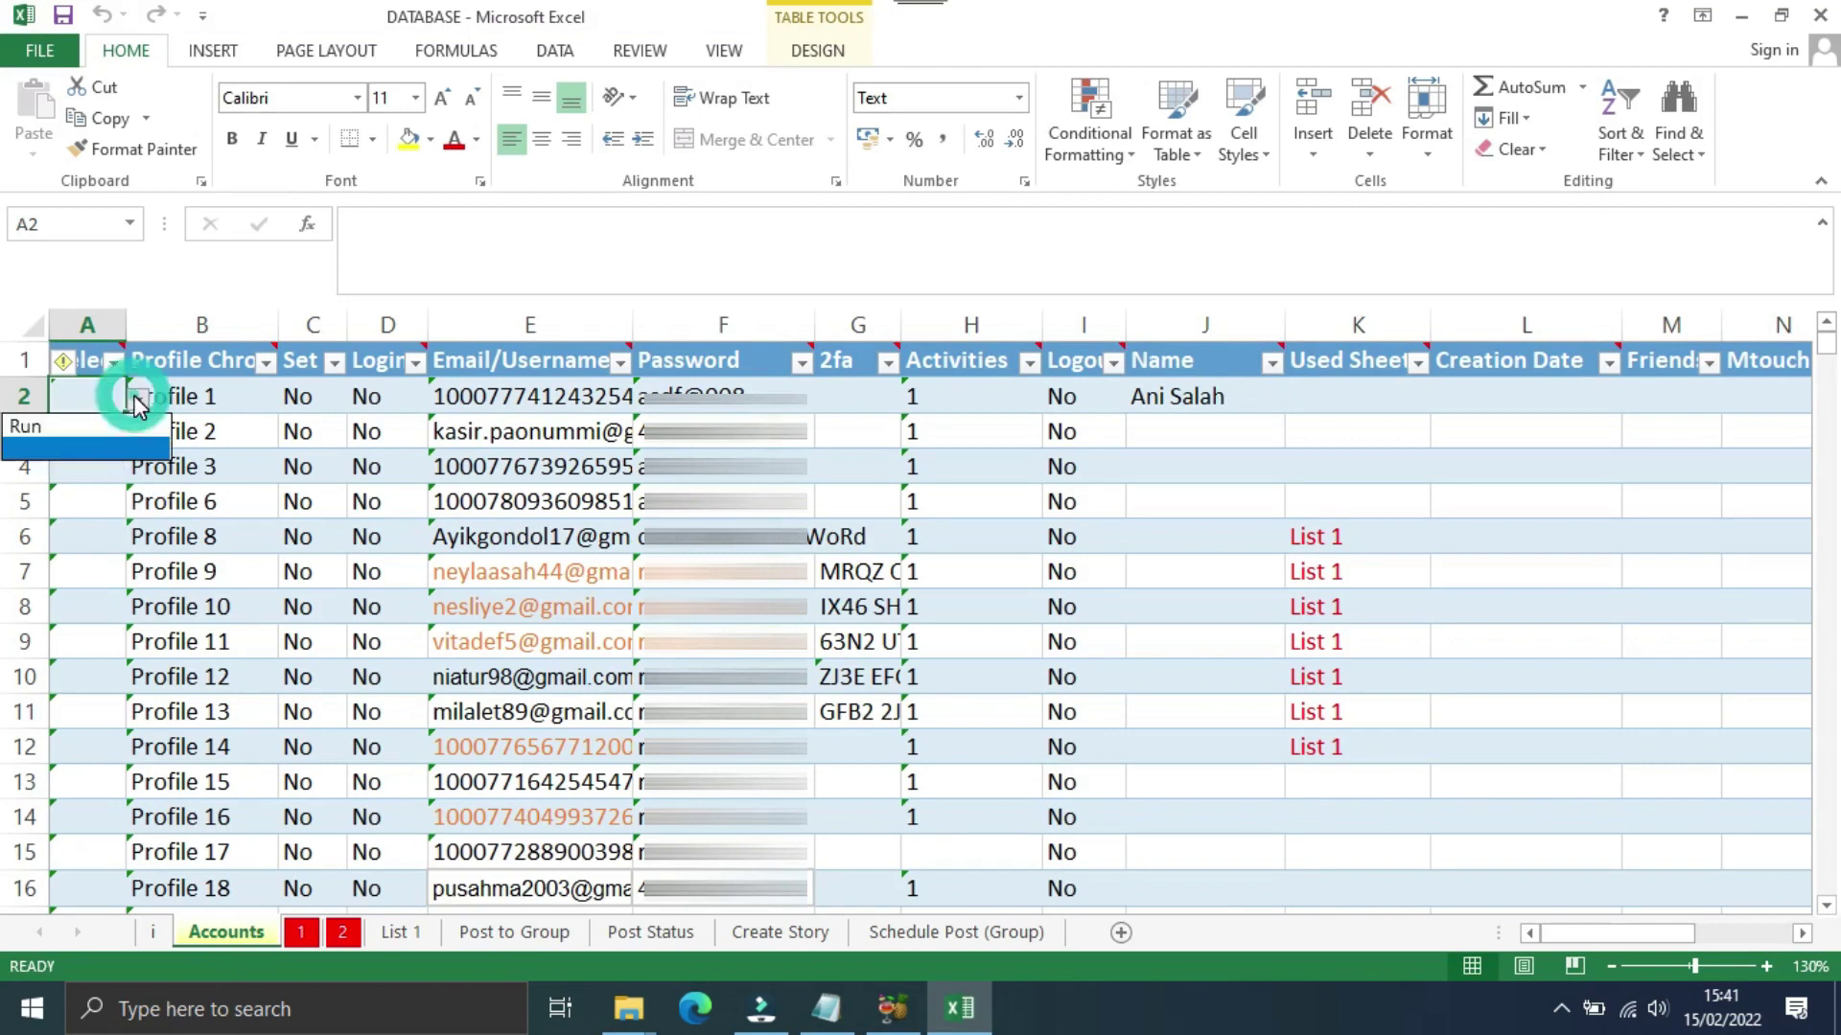
{"action": "left_click", "coordinate": [94, 431]}
{"action": "left_click", "coordinate": [86, 467]}
{"action": "left_click", "coordinate": [139, 470]}
{"action": "left_click", "coordinate": [92, 500]}
{"action": "left_click_drag", "start_coordinate": [125, 483], "coordinate": [96, 518]}
{"action": "left_click", "coordinate": [87, 536]}
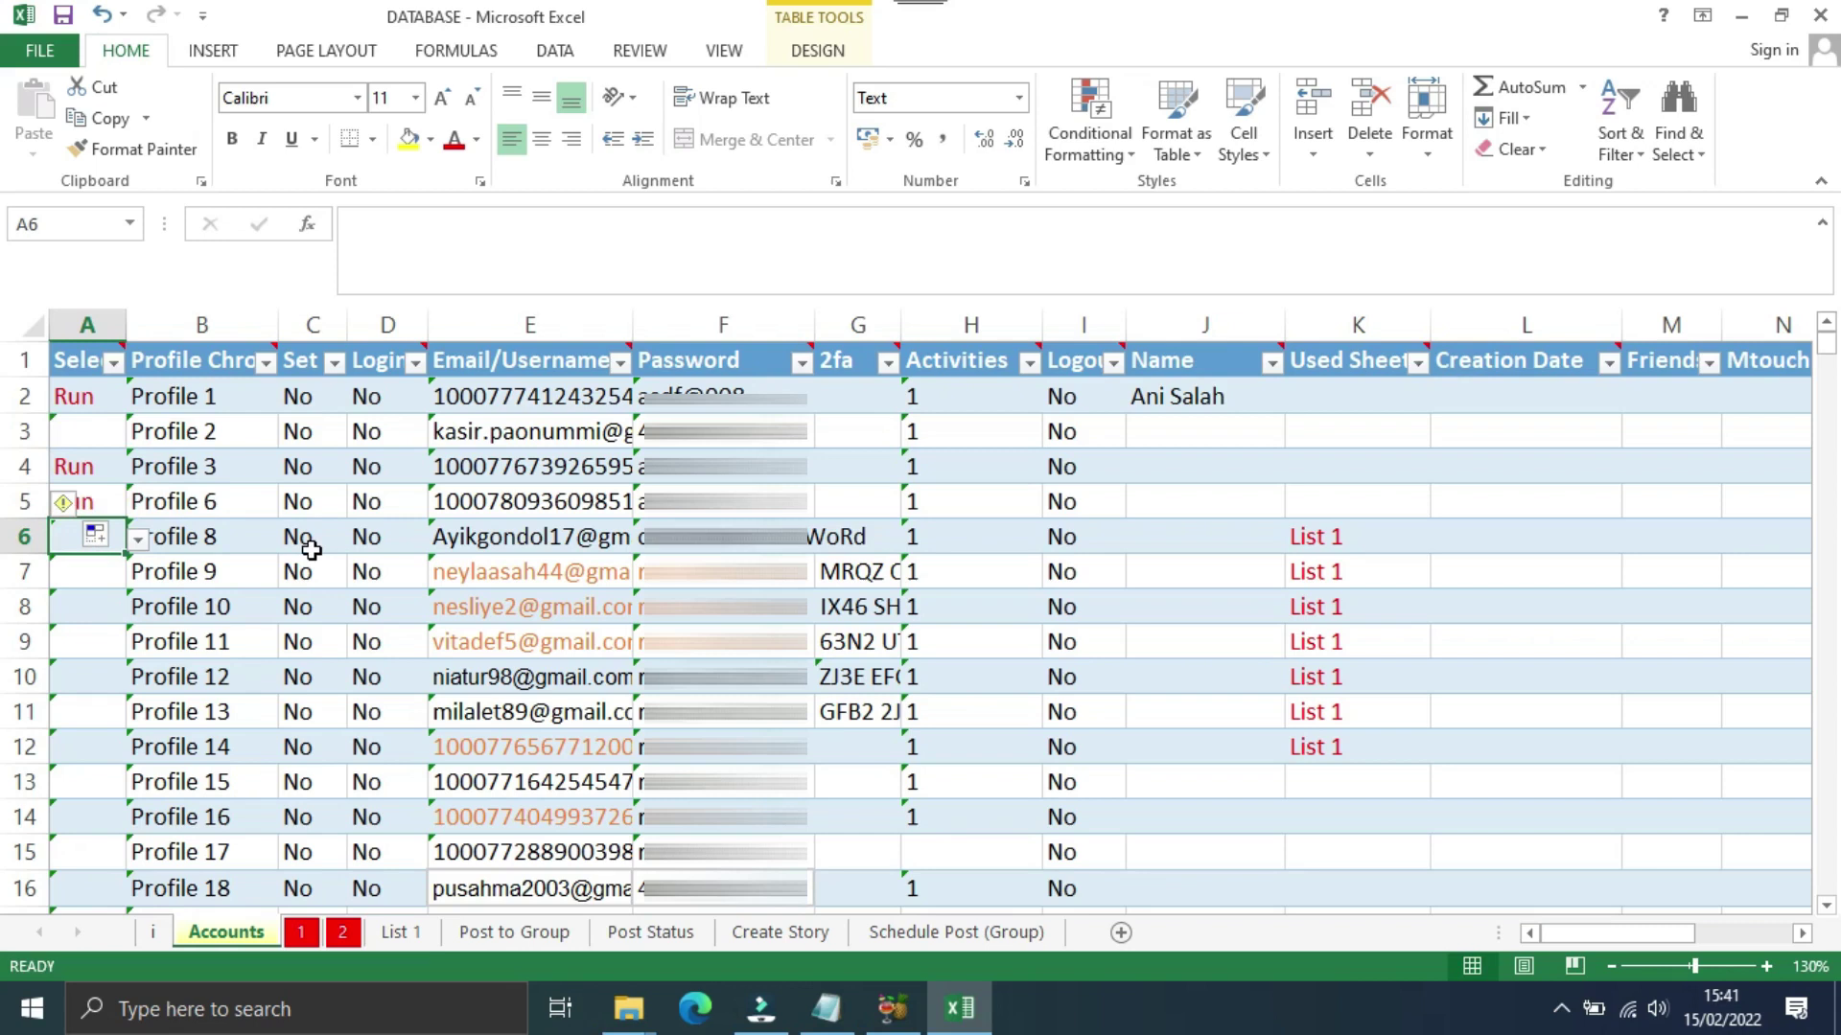
Step: Check the Activities values in cells H2 through H5
{"action": "left_click", "coordinate": [941, 396]}
{"action": "left_click", "coordinate": [942, 432]}
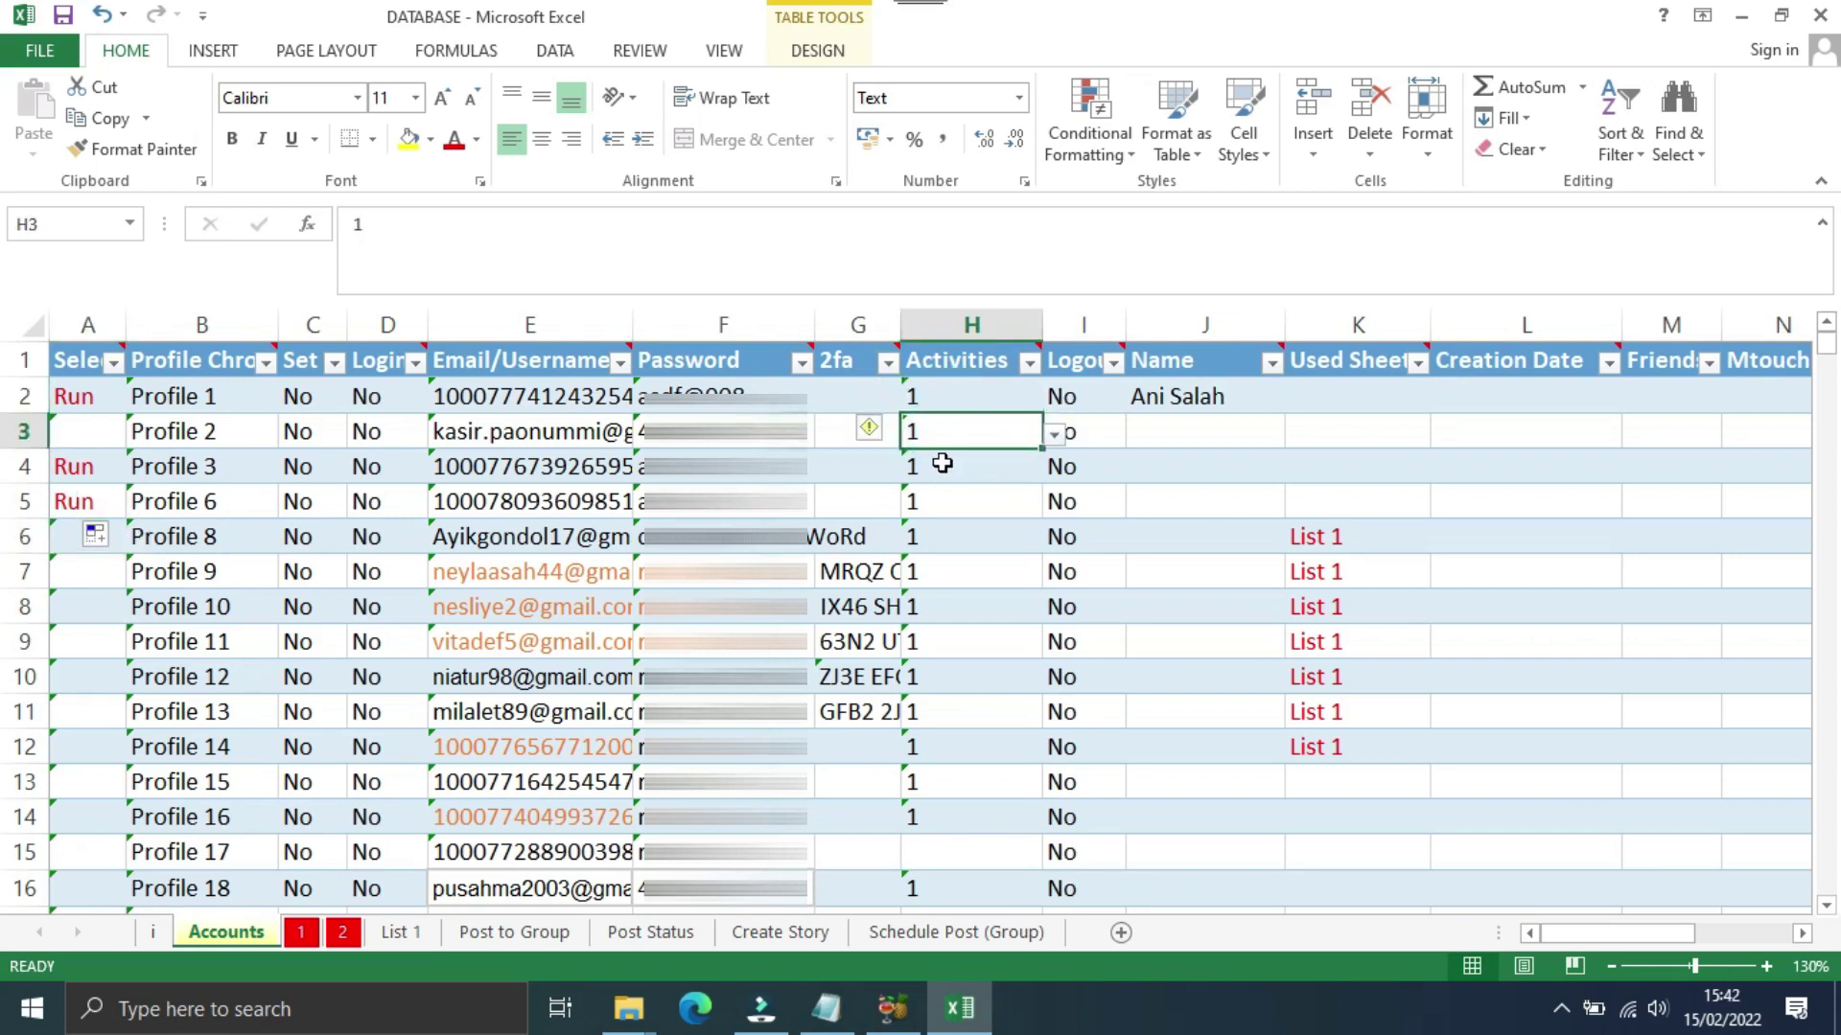
{"action": "left_click", "coordinate": [942, 467]}
{"action": "left_click", "coordinate": [942, 501]}
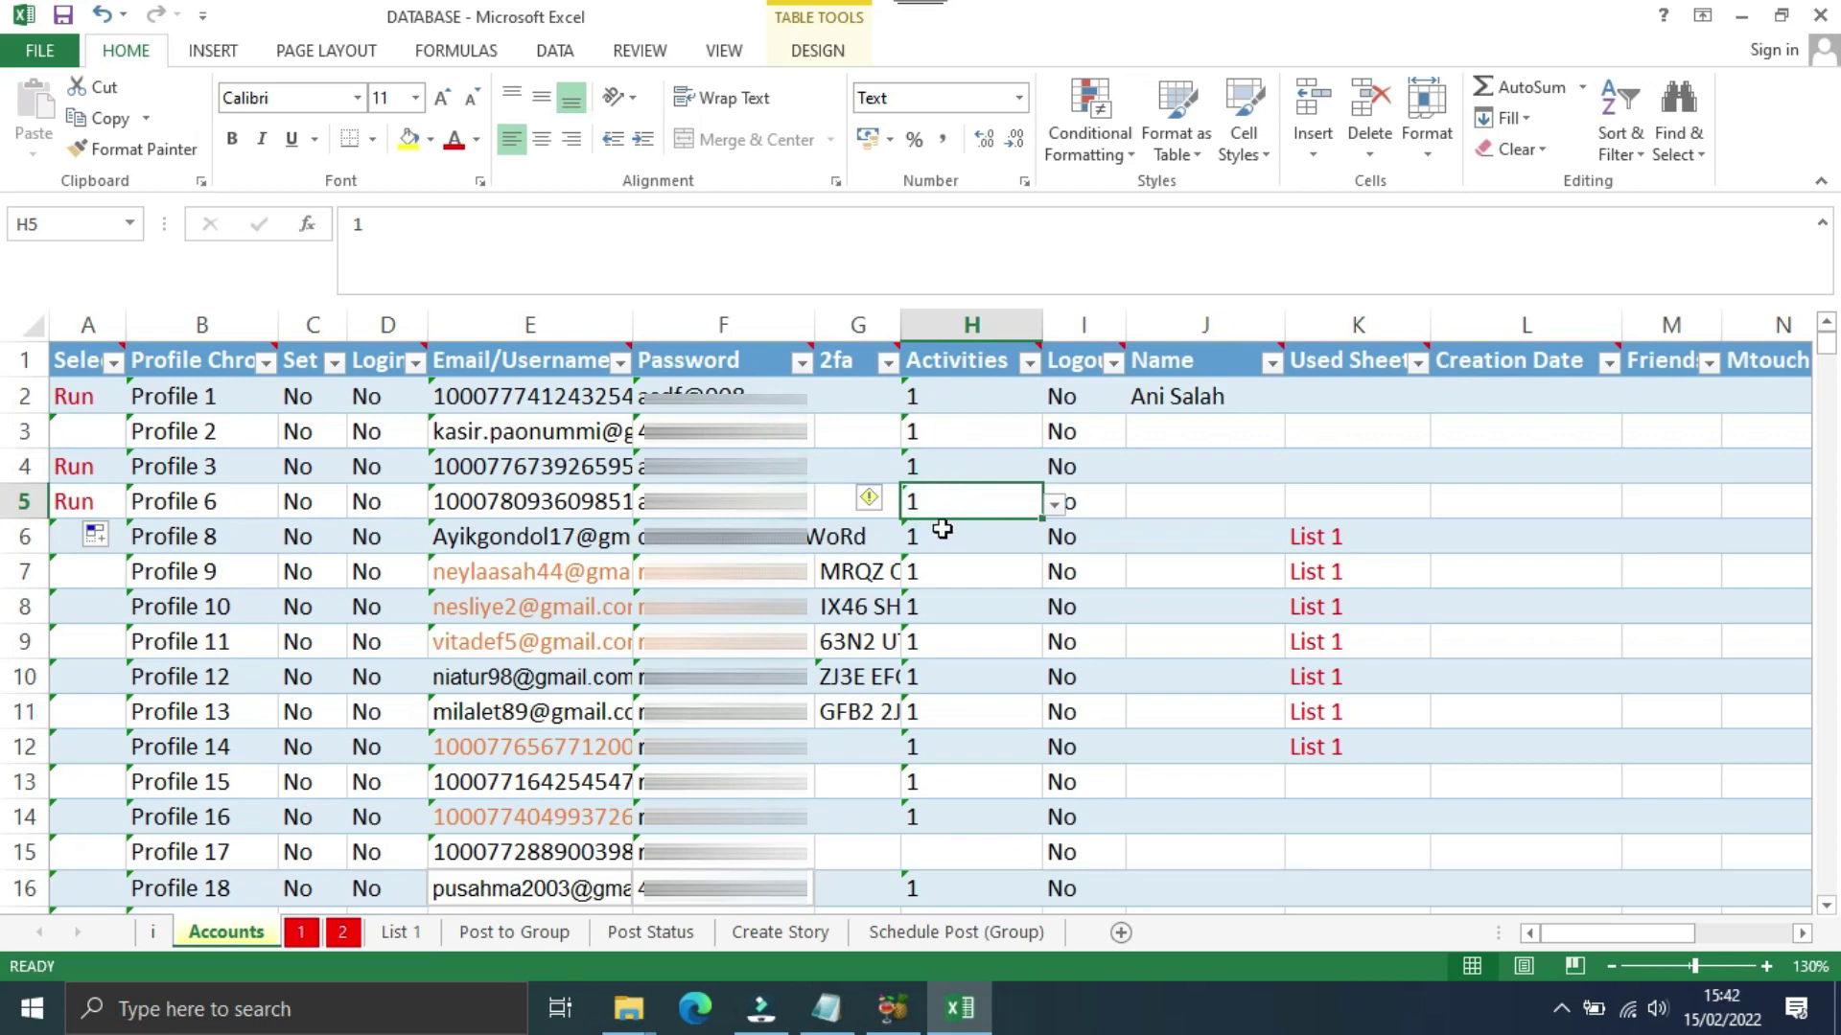
Step: On sheet 1, set the A38 Select value for Post to Group to Run
{"action": "left_click", "coordinate": [300, 932]}
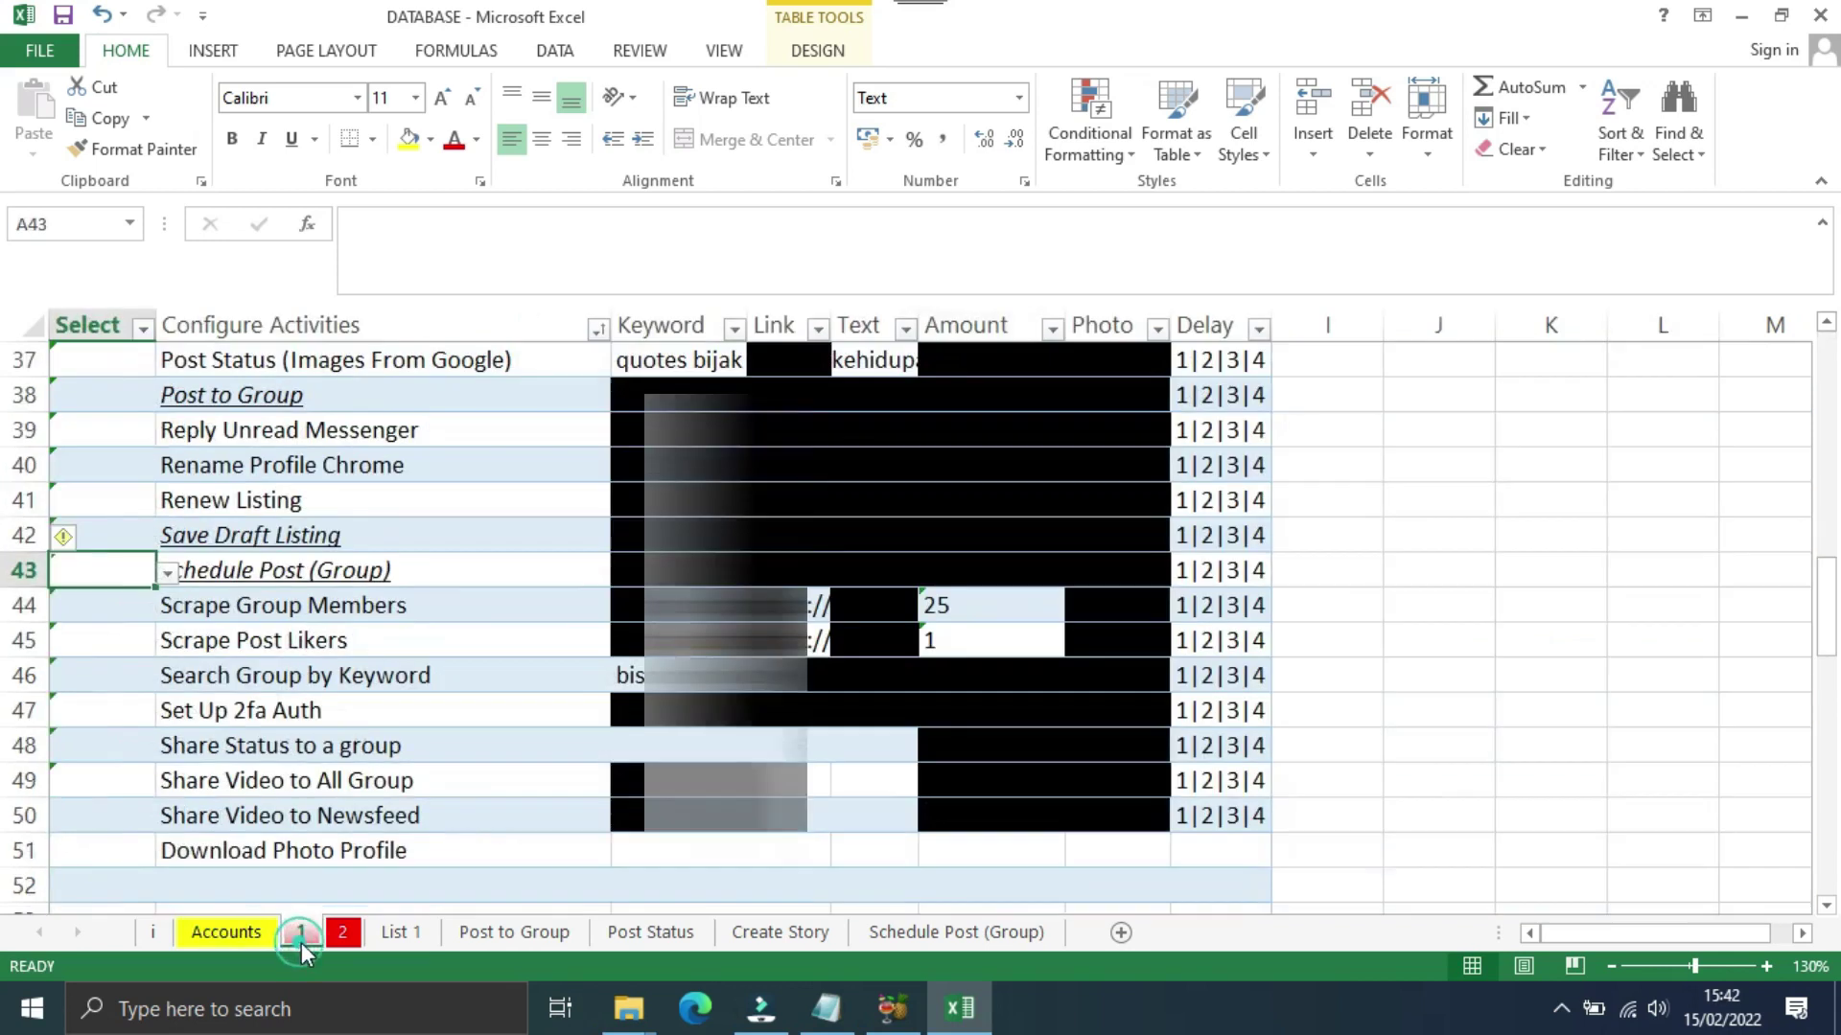
{"action": "scroll", "coordinate": [466, 783], "scroll_direction": "up", "scroll_amount": 10}
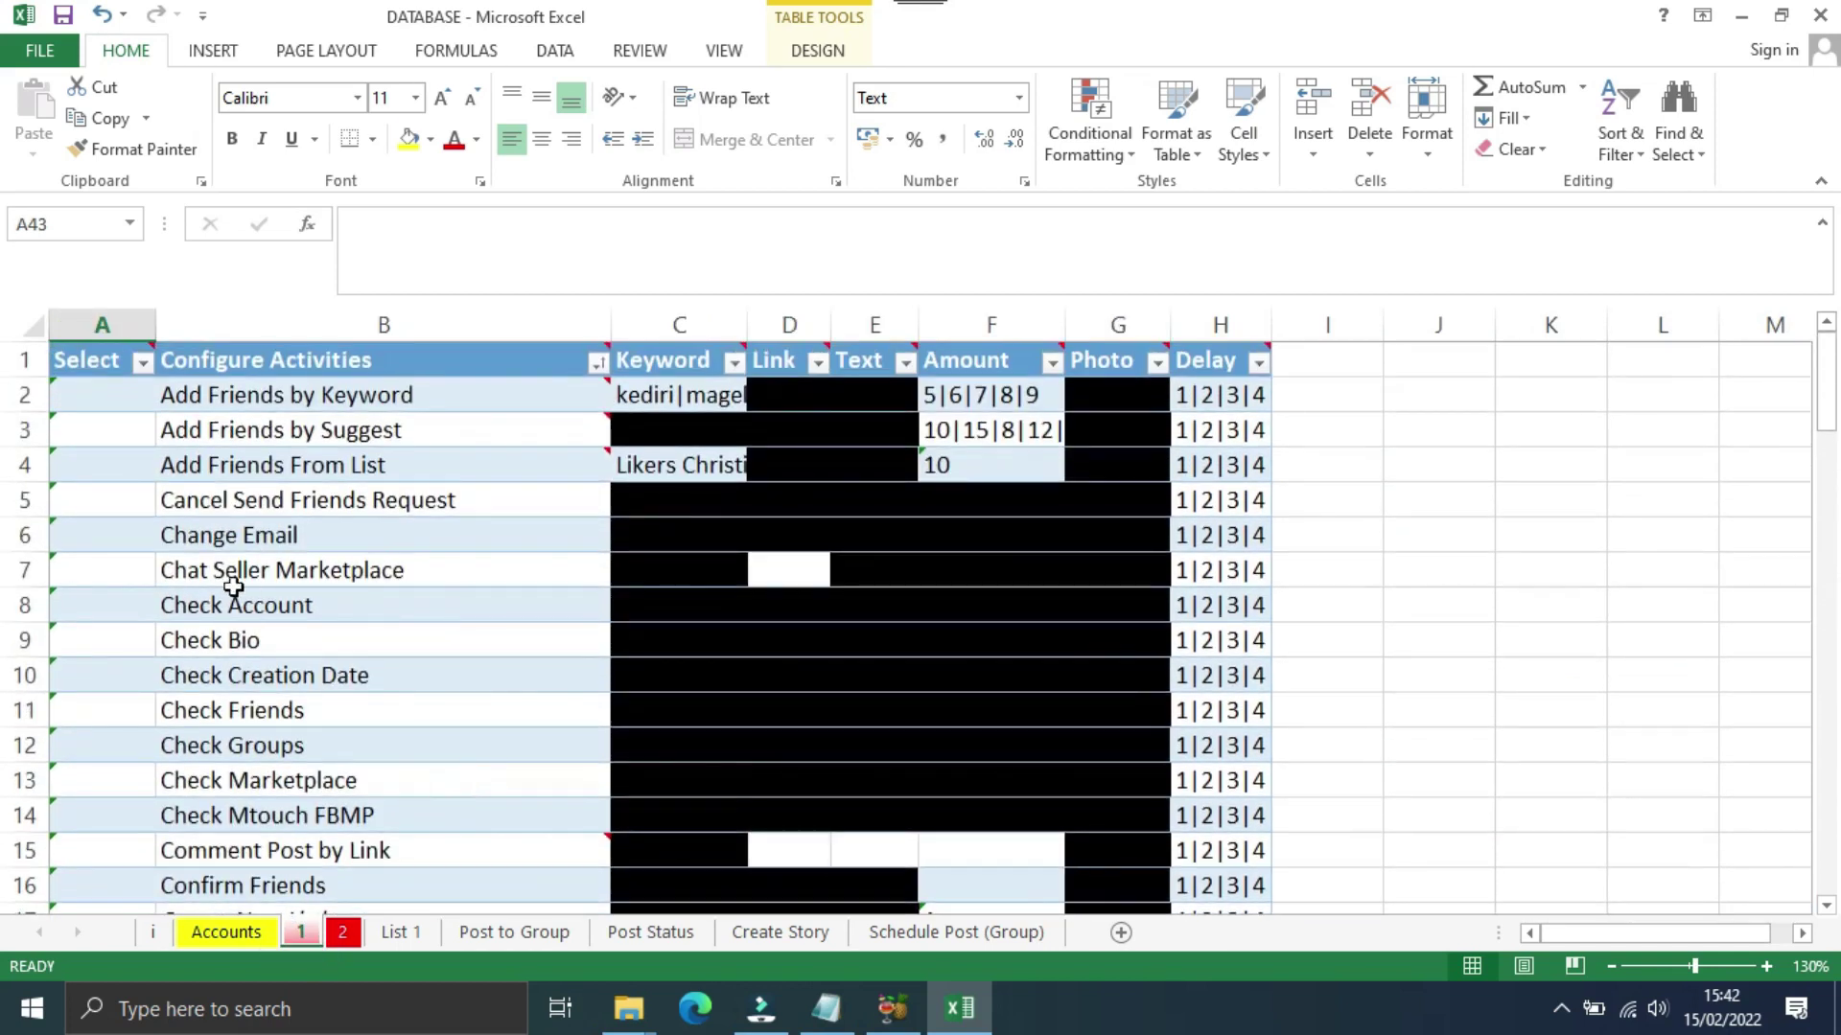
{"action": "scroll", "coordinate": [132, 470], "scroll_direction": "down", "scroll_amount": 5}
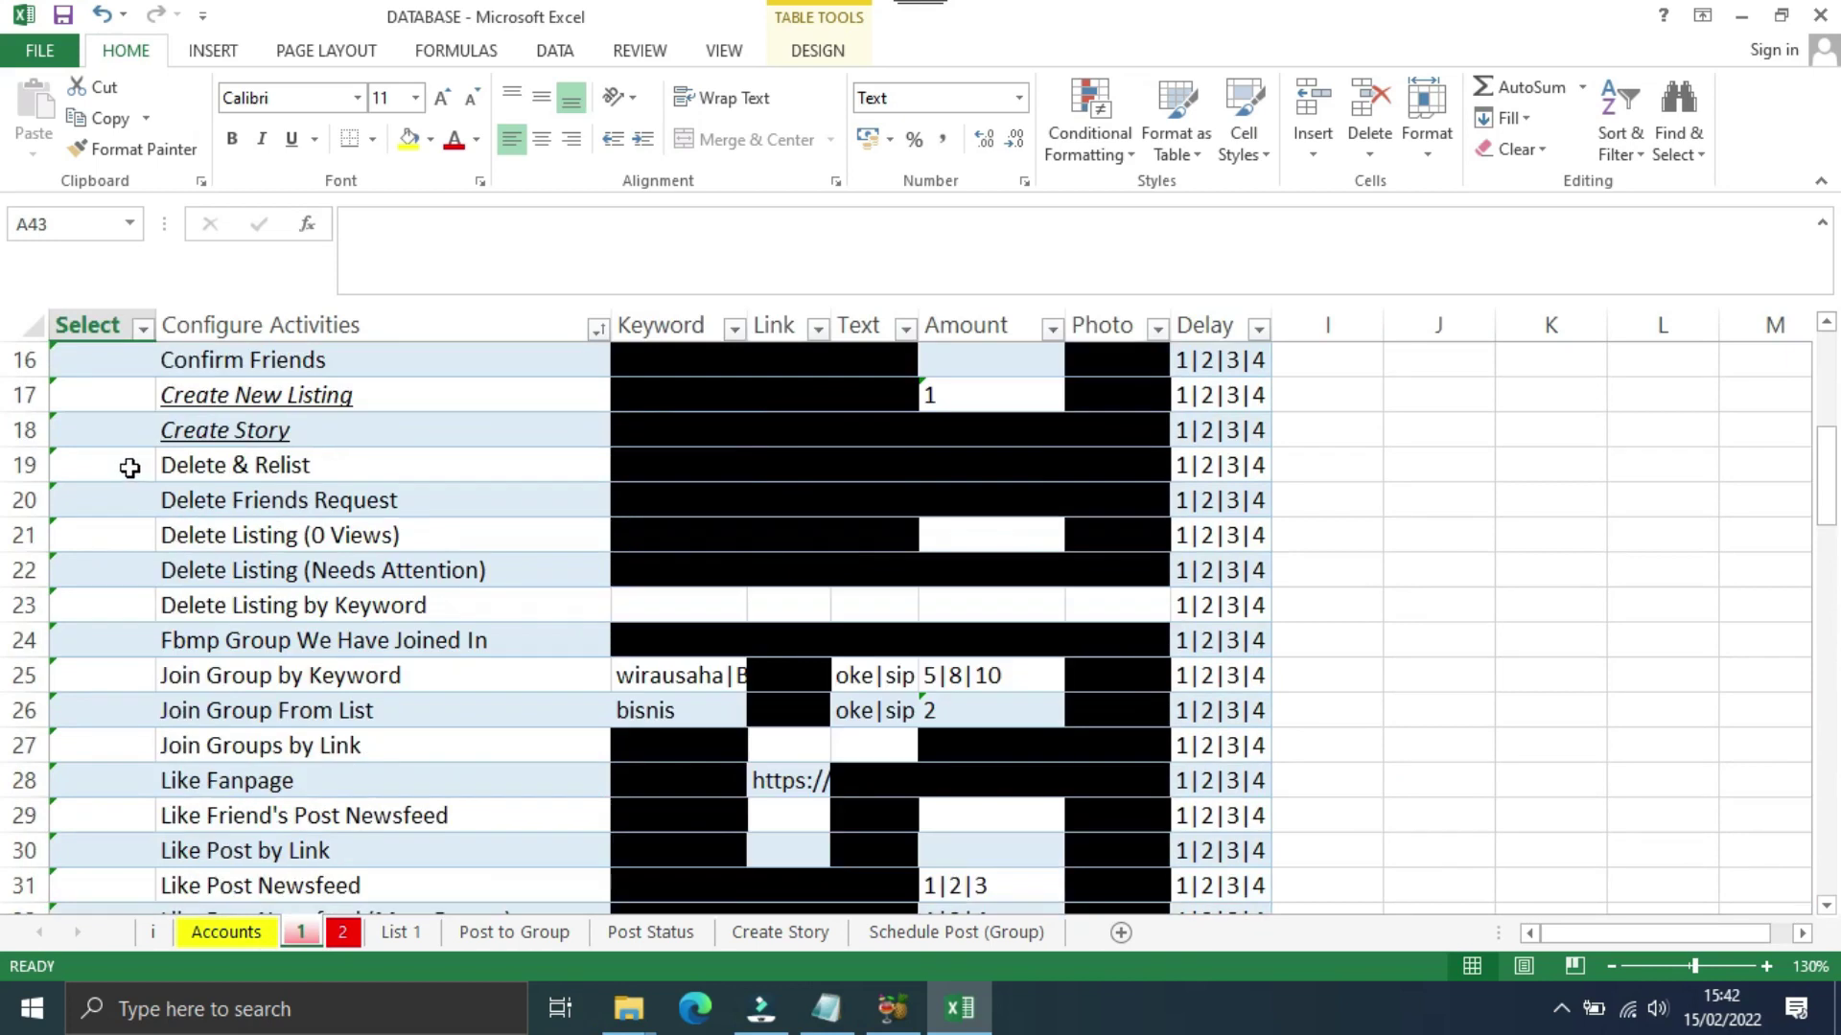
{"action": "scroll", "coordinate": [130, 468], "scroll_direction": "down", "scroll_amount": 5}
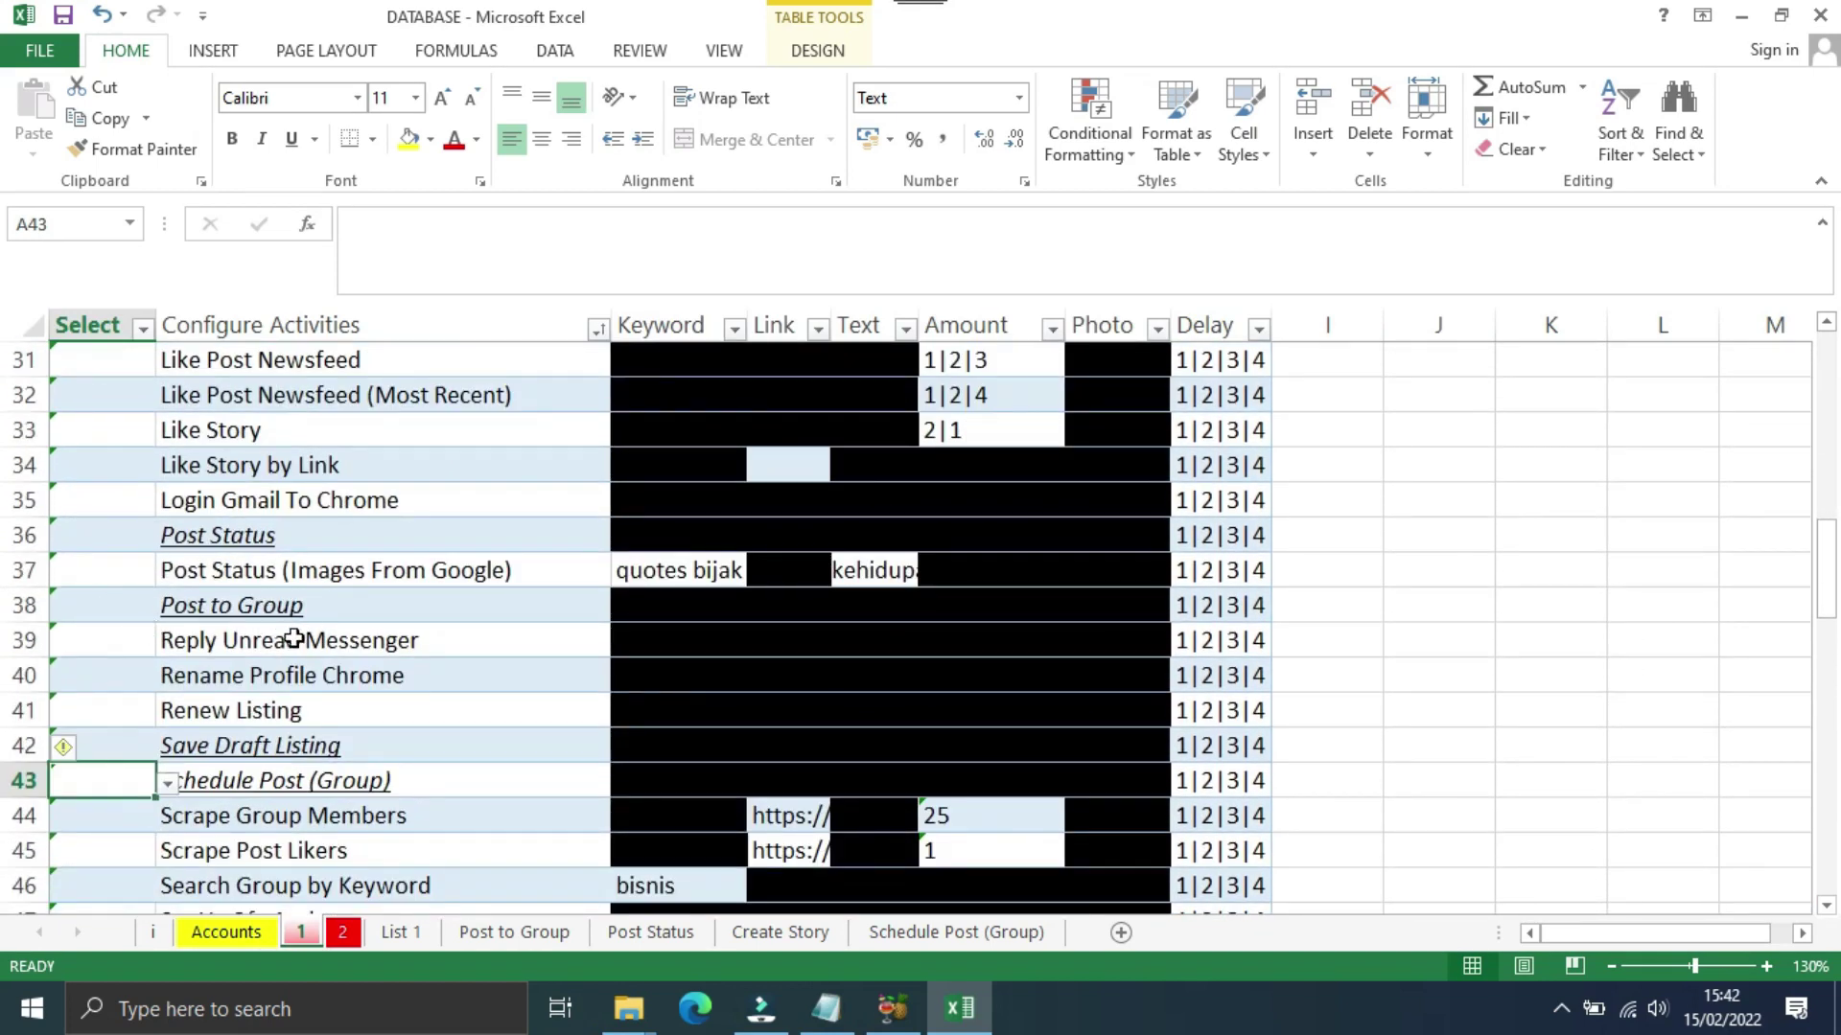
{"action": "left_click", "coordinate": [115, 607]}
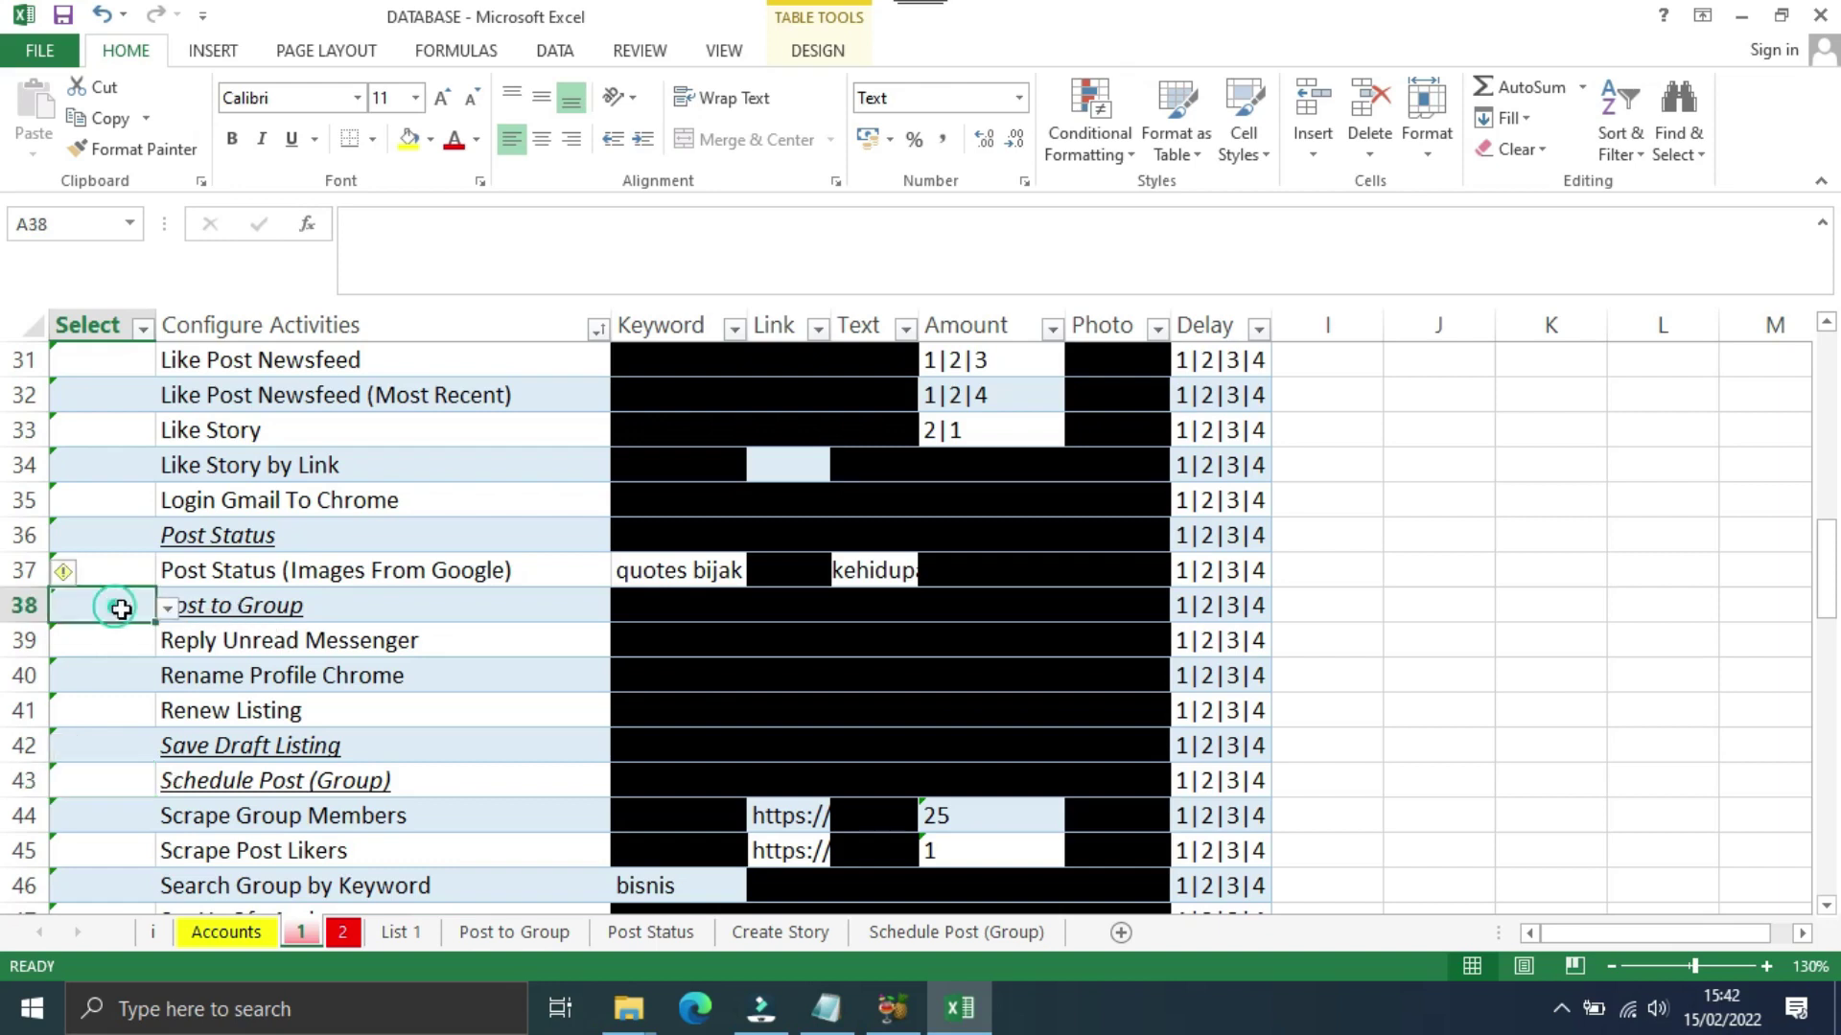
{"action": "left_click", "coordinate": [168, 607]}
{"action": "left_click", "coordinate": [99, 634]}
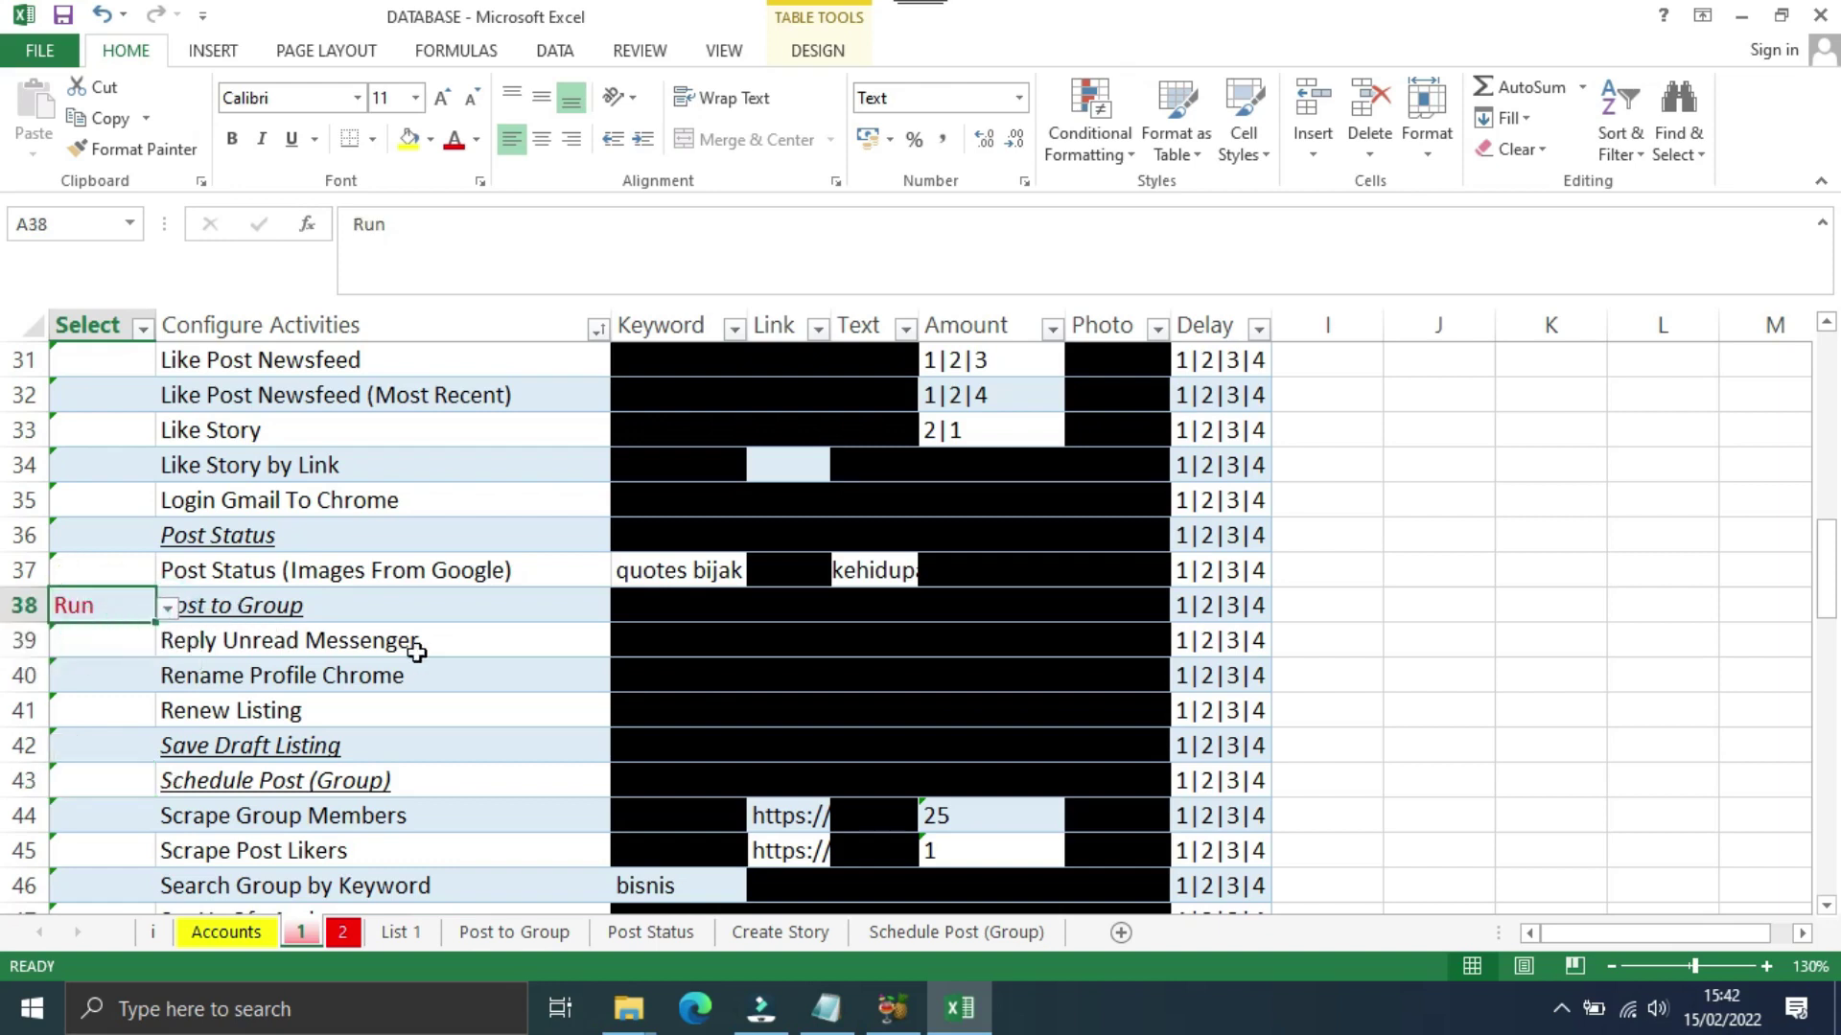
{"action": "left_click", "coordinate": [374, 606]}
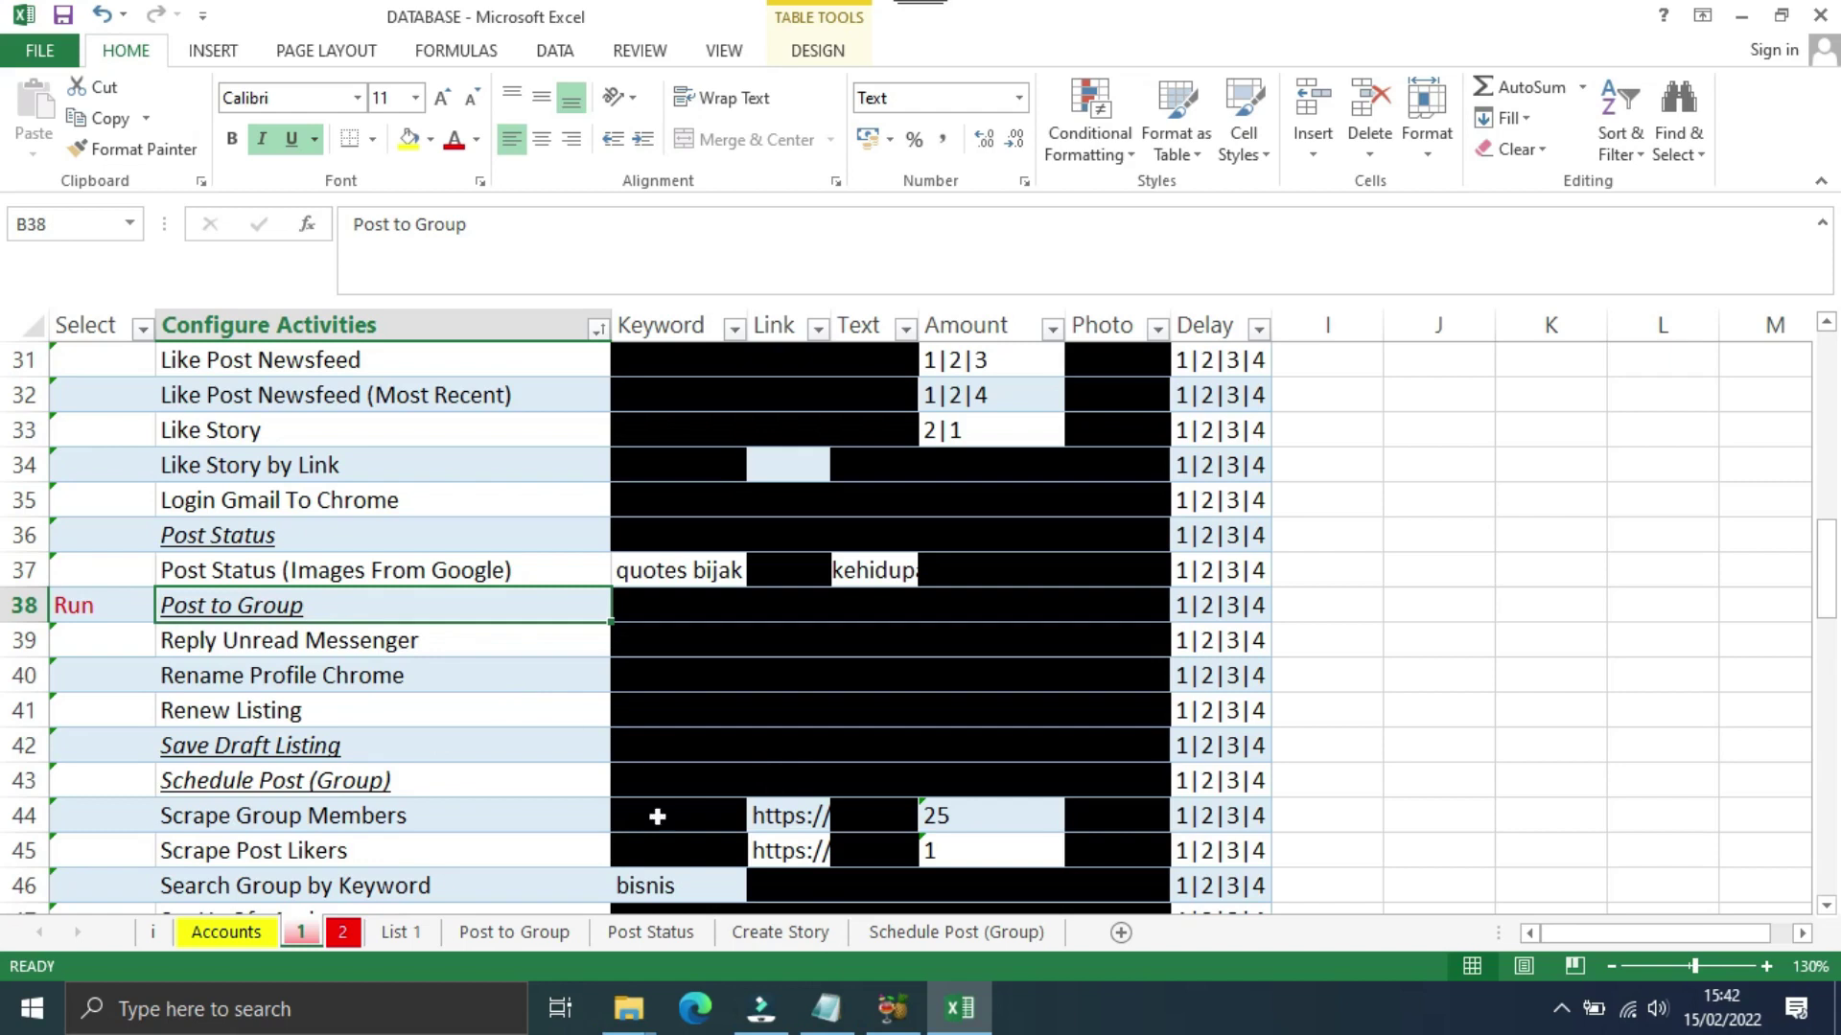
Step: Go to cell A2 on the empty Post to Group sheet, then return to the DATA AUFA folder
{"action": "left_click", "coordinate": [487, 936]}
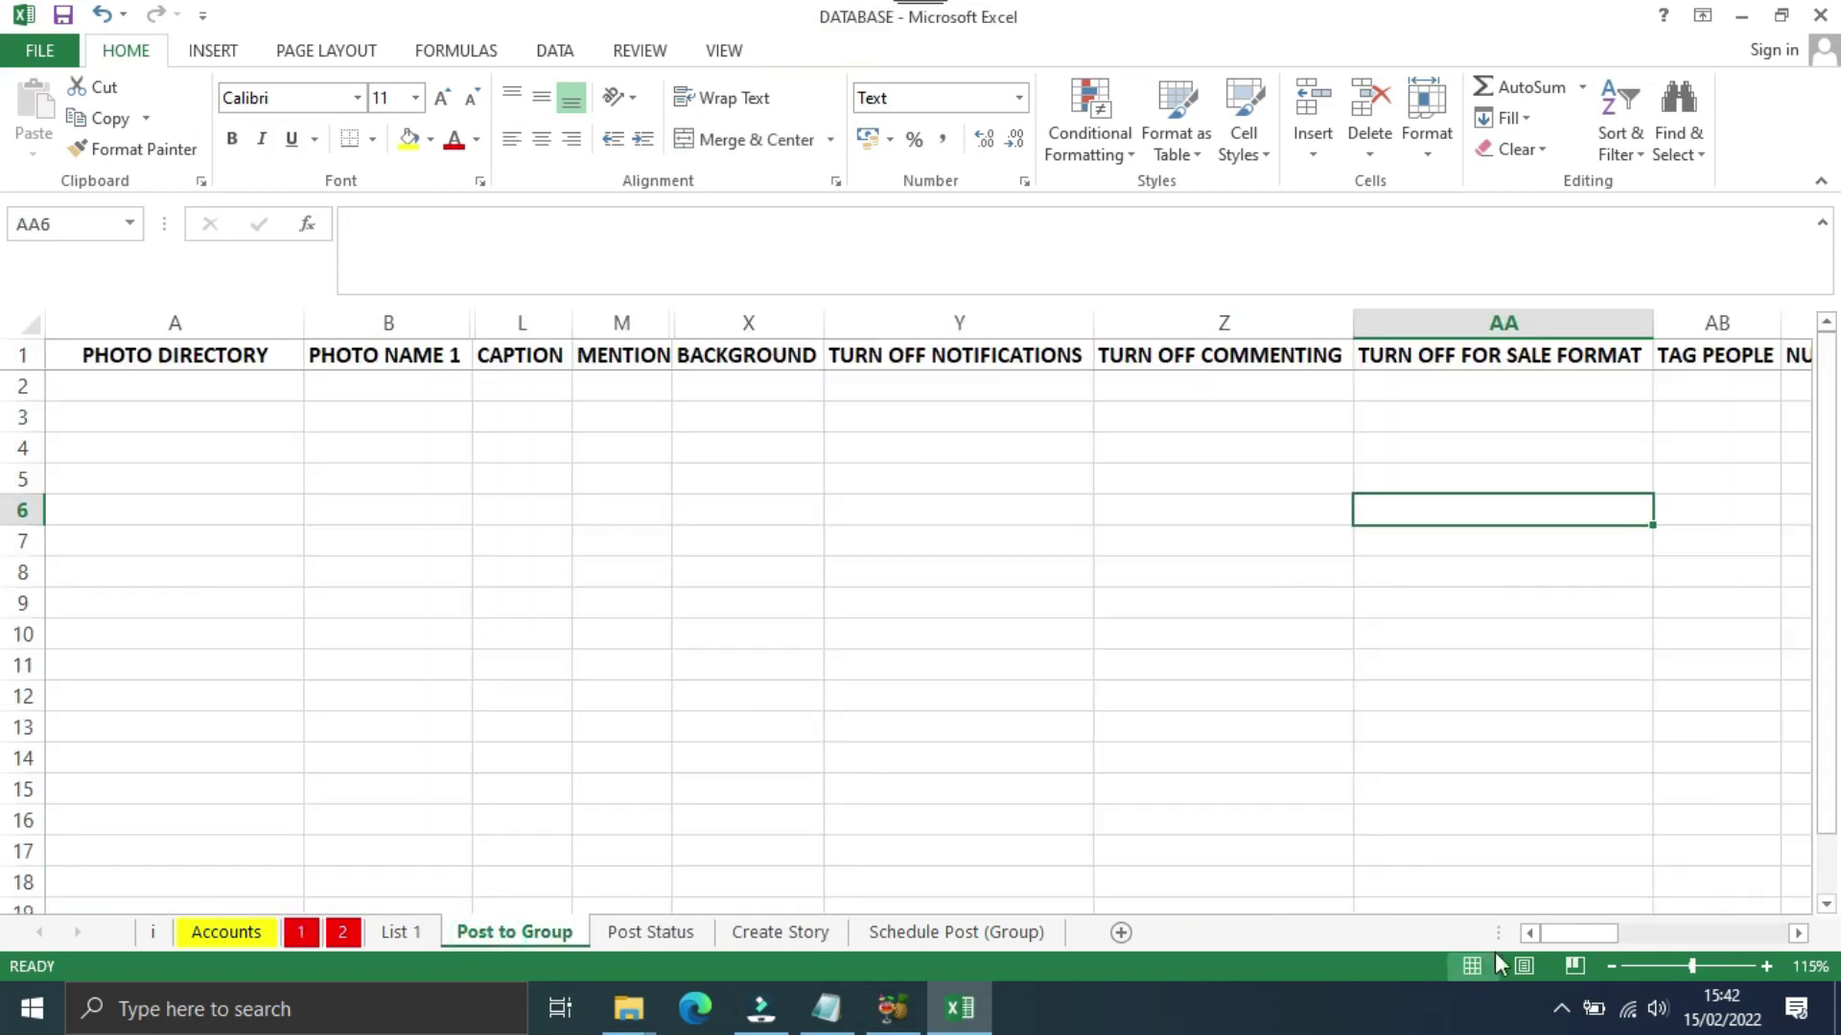
{"action": "left_click", "coordinate": [105, 389]}
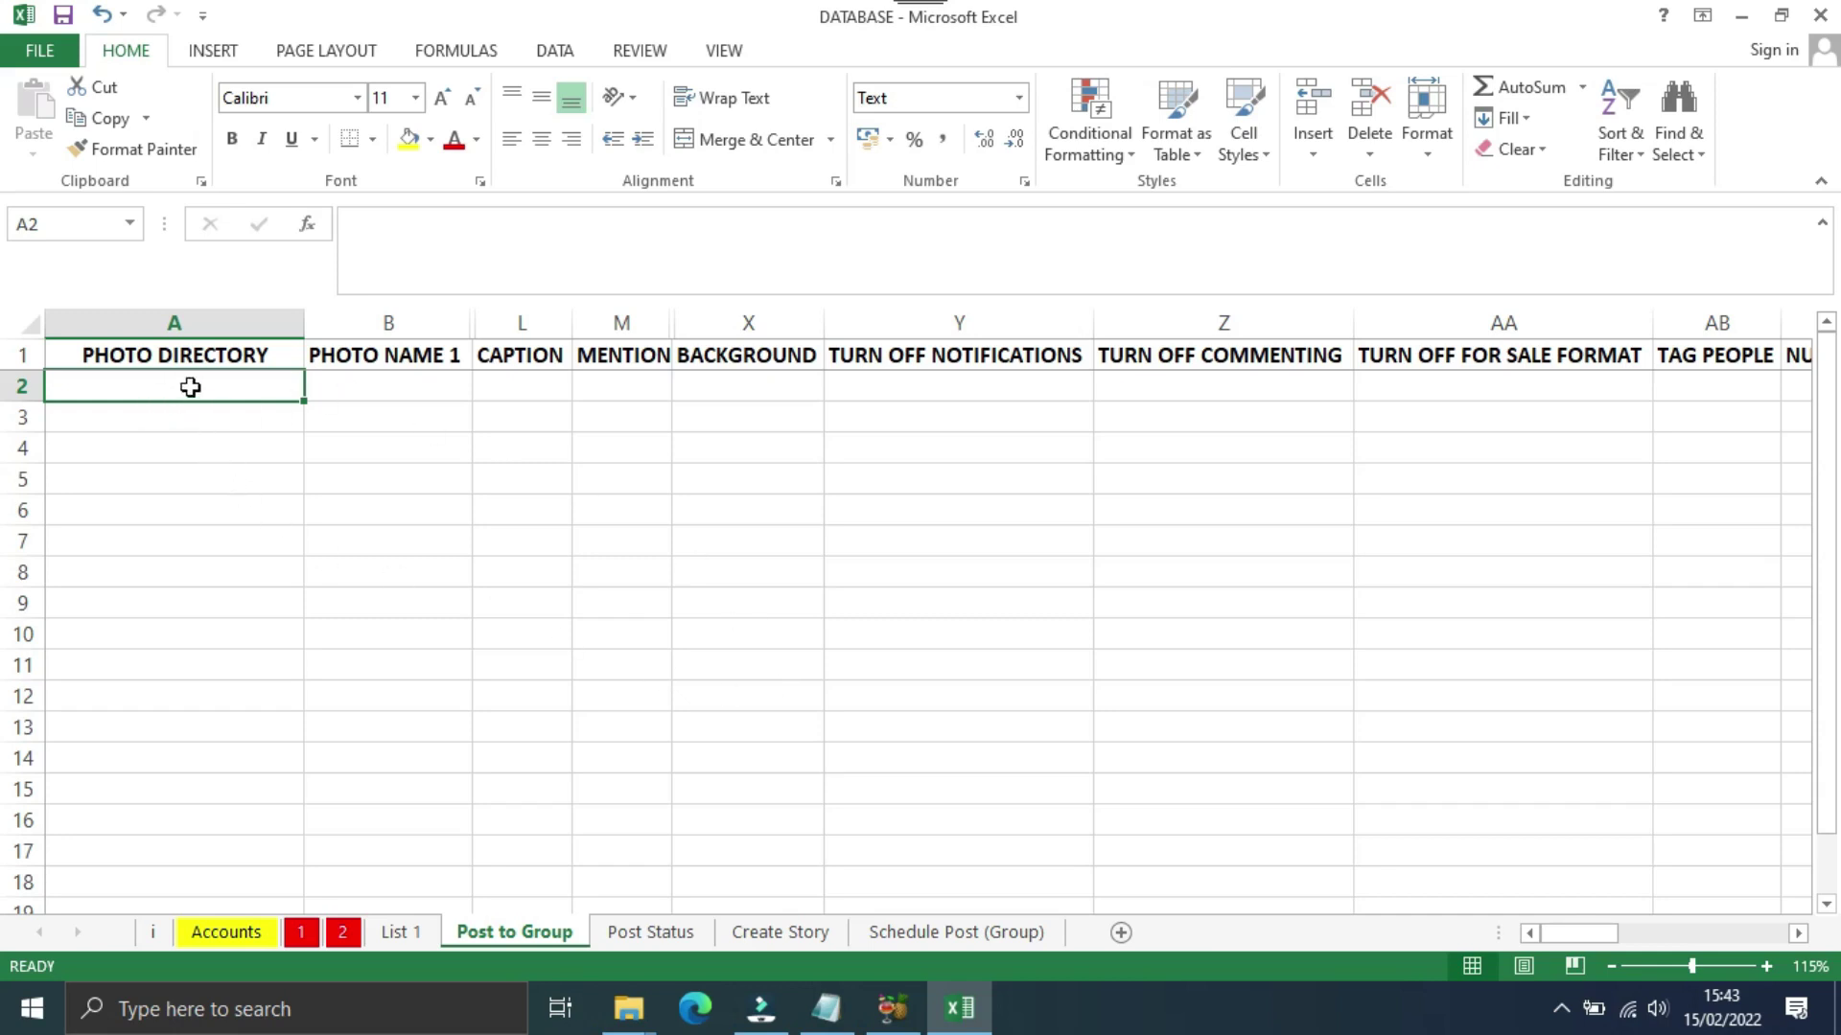
{"action": "left_click", "coordinate": [630, 1008]}
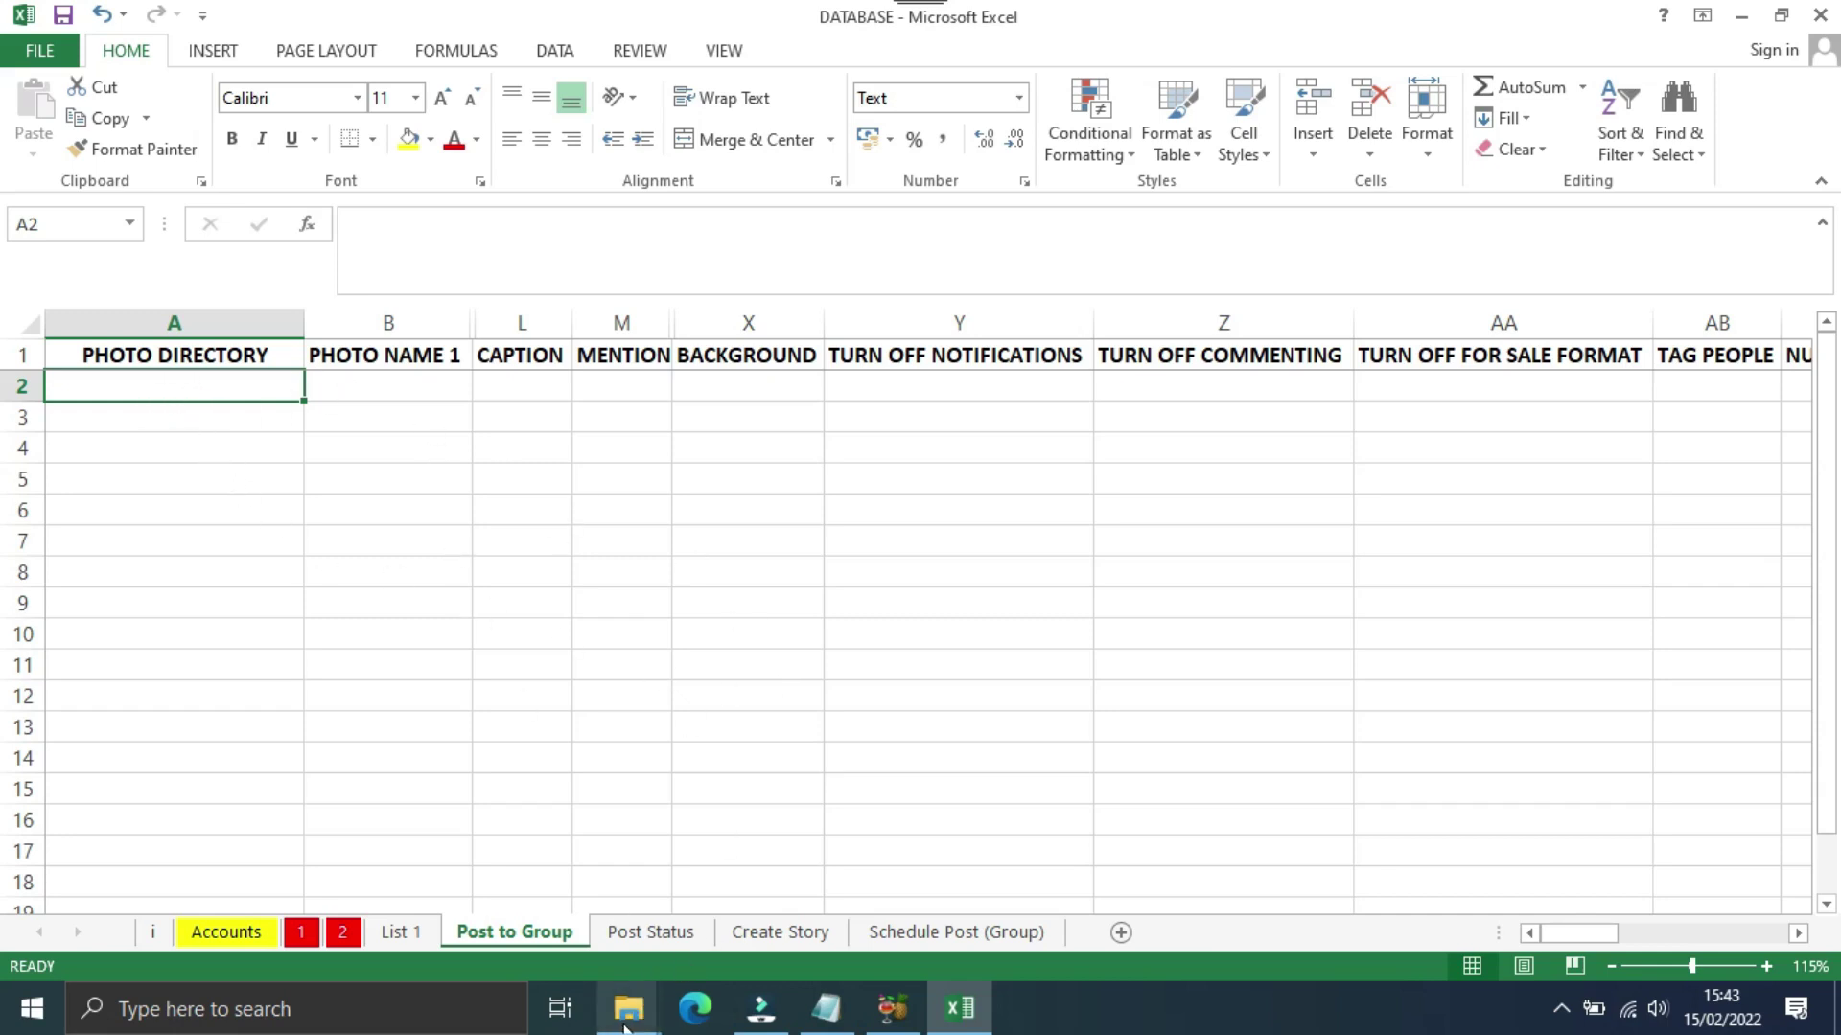
{"action": "left_click", "coordinate": [585, 954]}
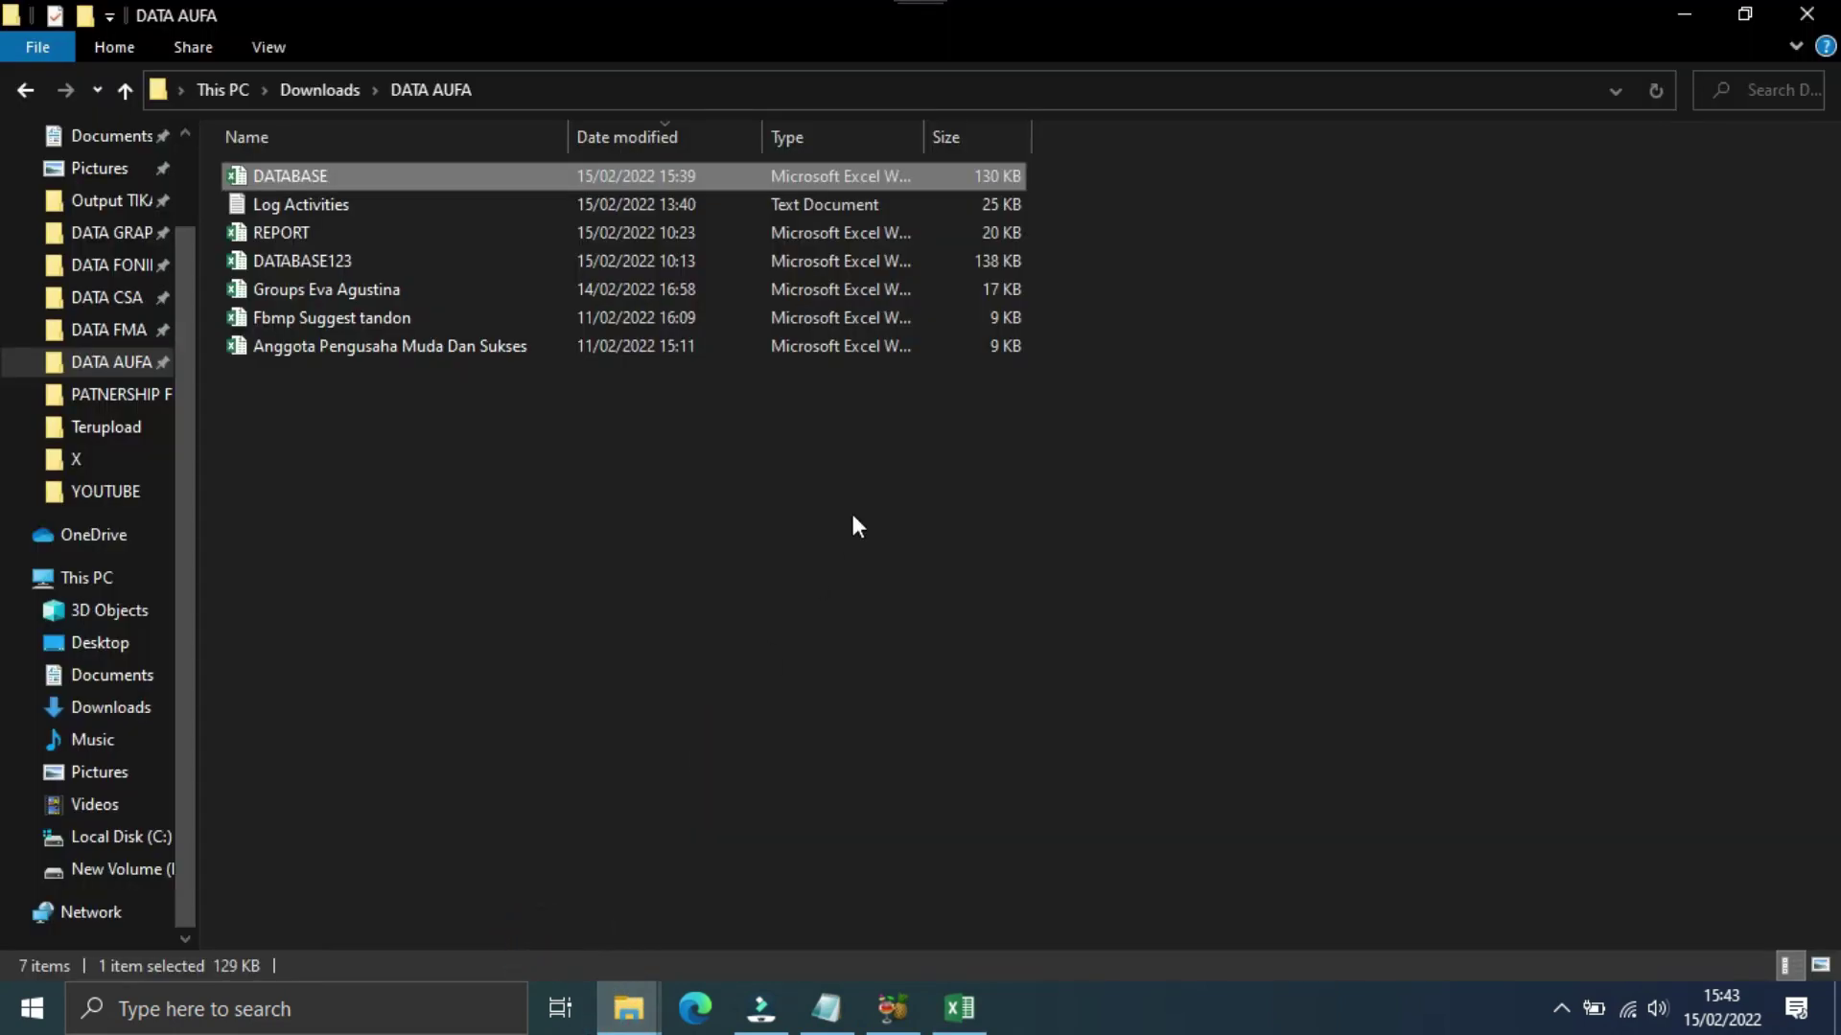
Step: Open the paon ummi folder inside X and copy its path D:\X\paon ummi
{"action": "left_click", "coordinate": [629, 1008]}
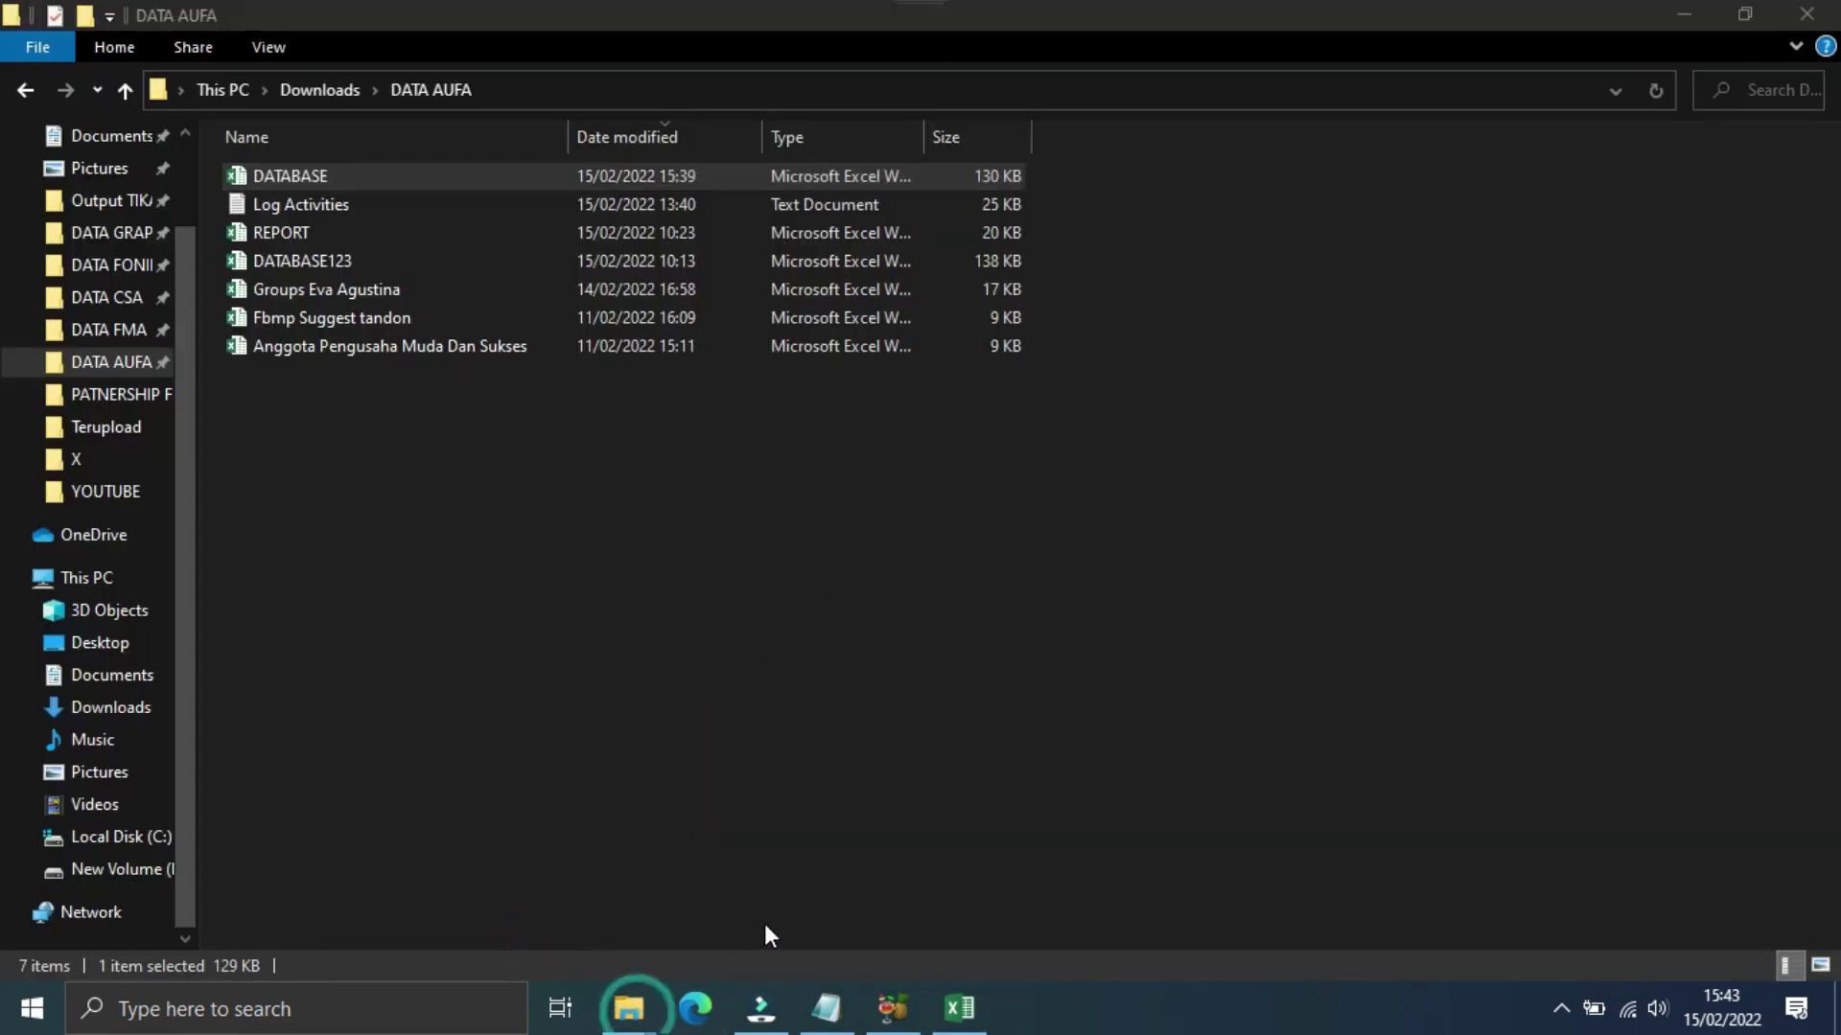
{"action": "left_click", "coordinate": [840, 907]}
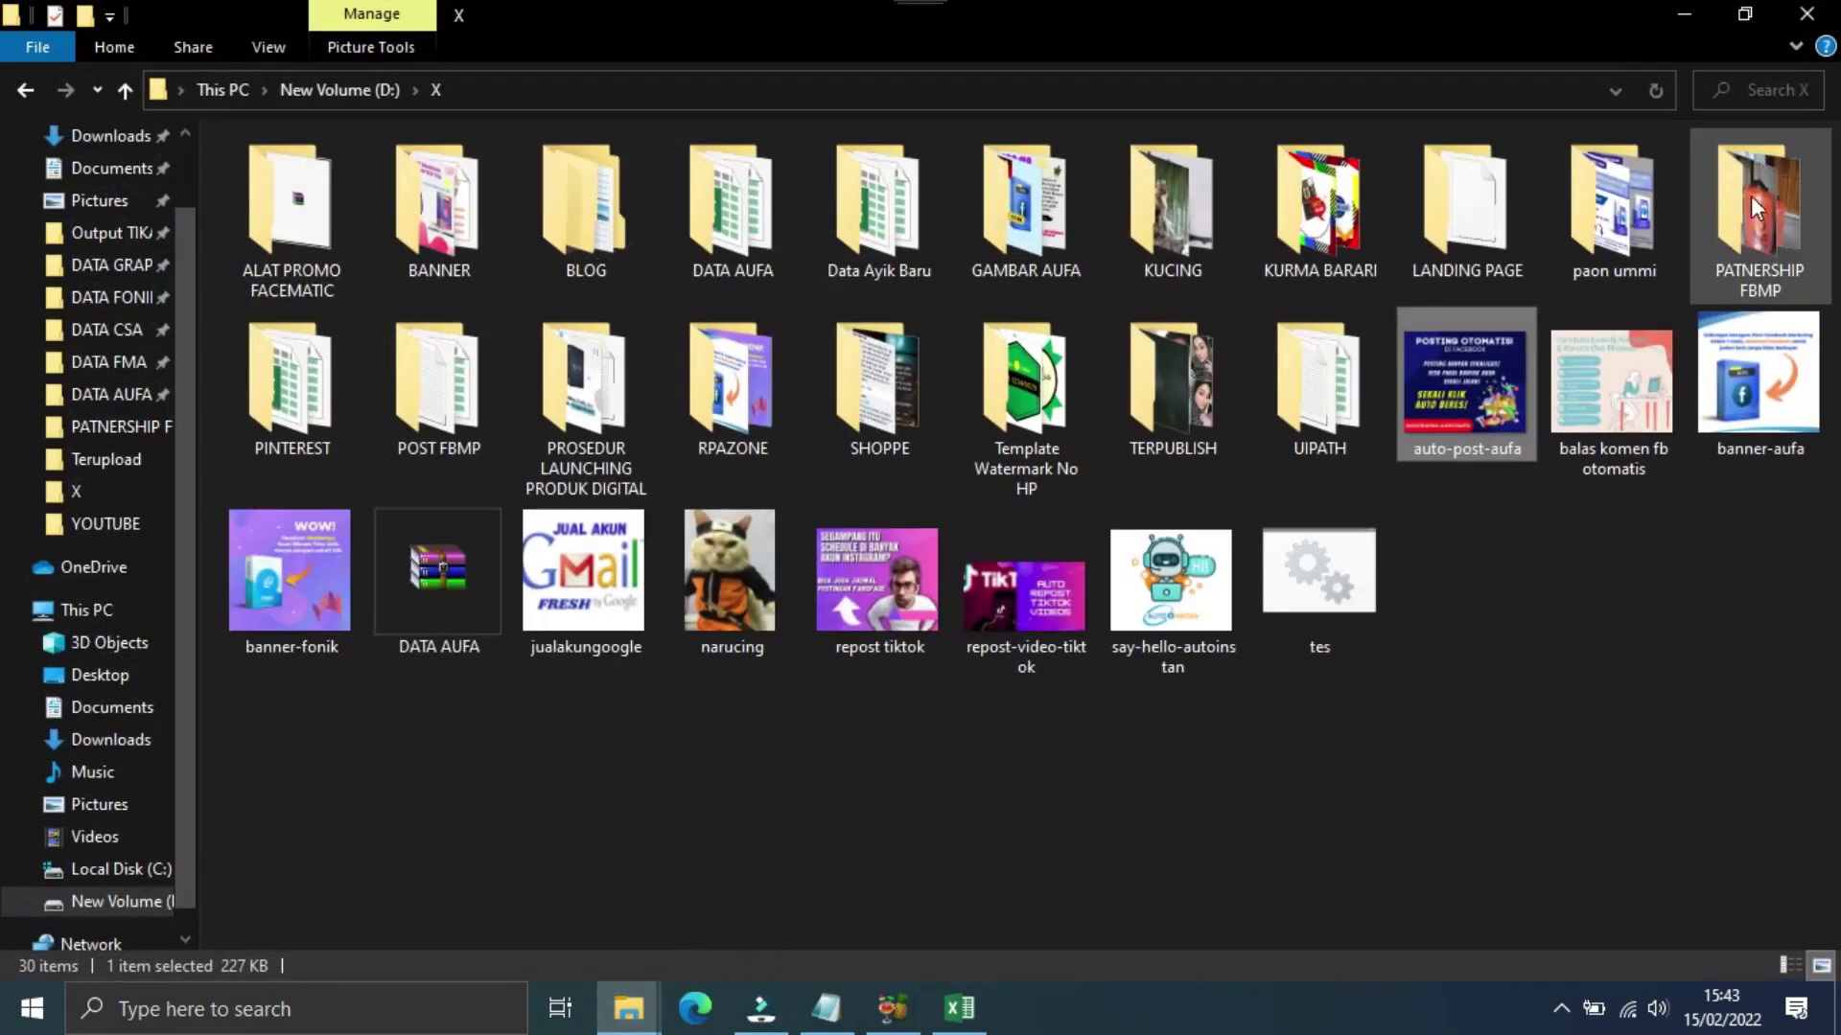
{"action": "double_click", "coordinate": [1620, 220]}
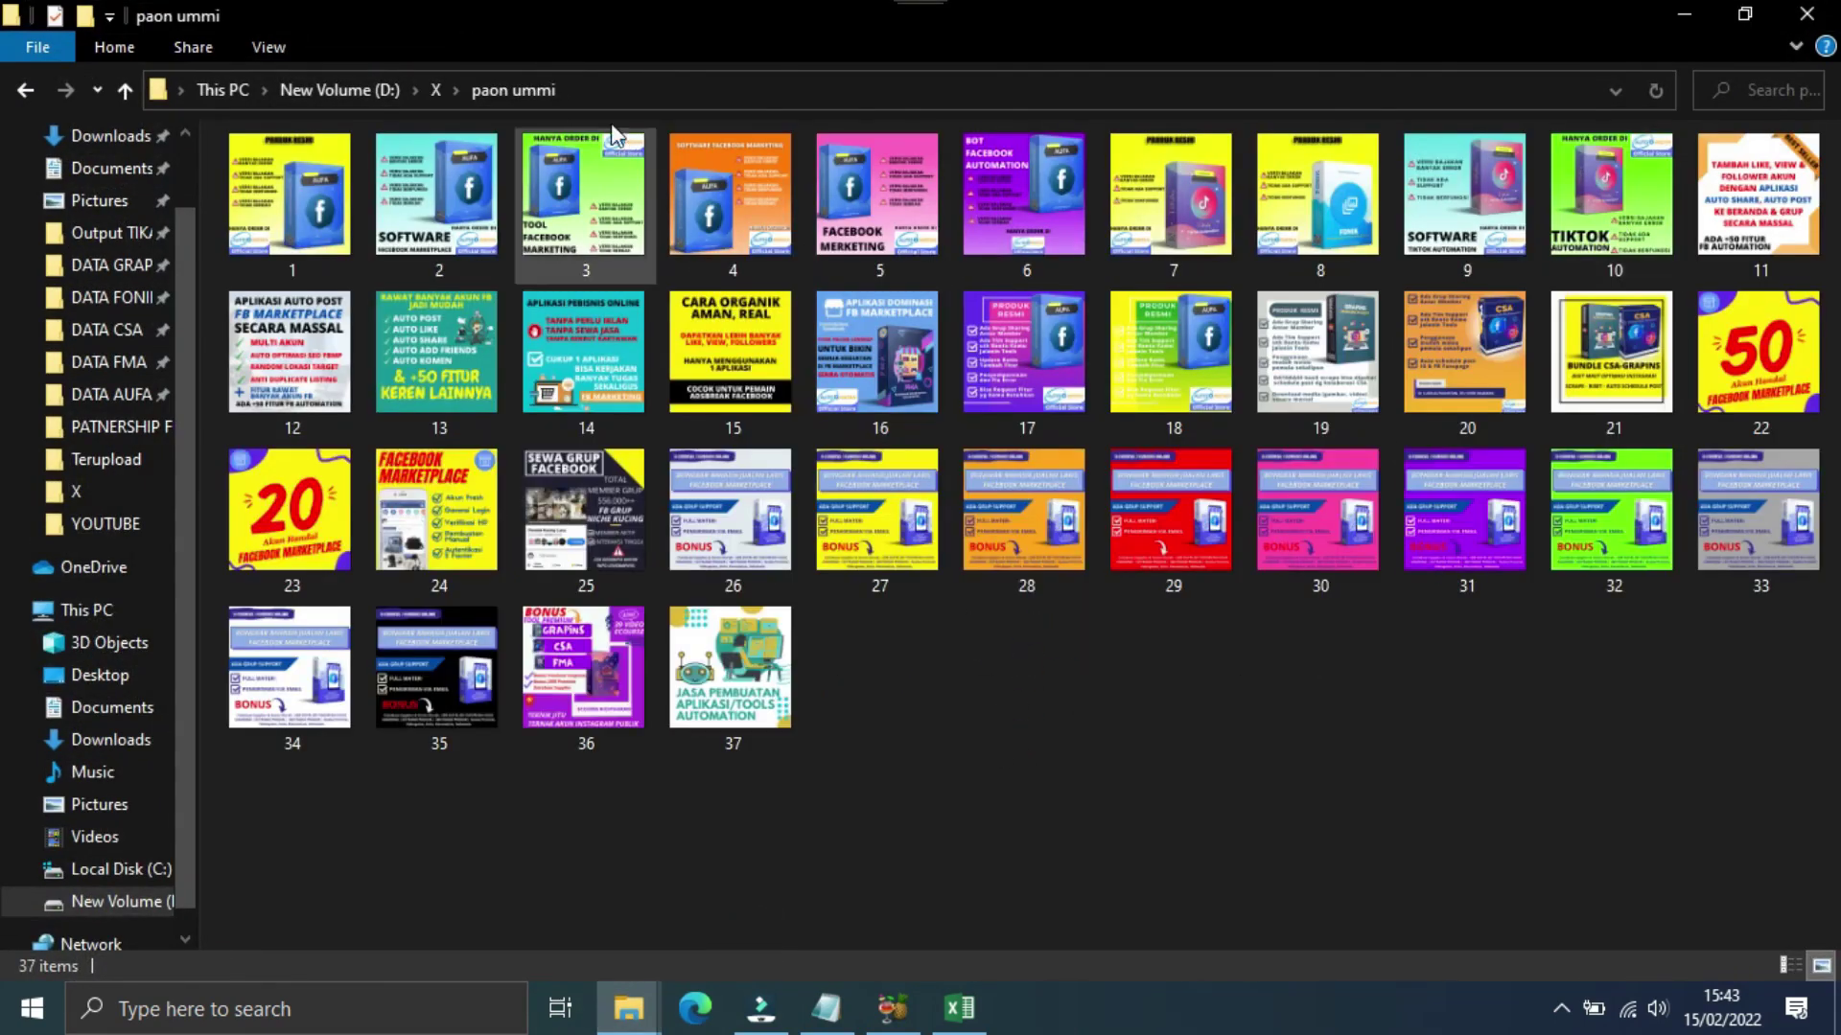
{"action": "left_click", "coordinate": [591, 83]}
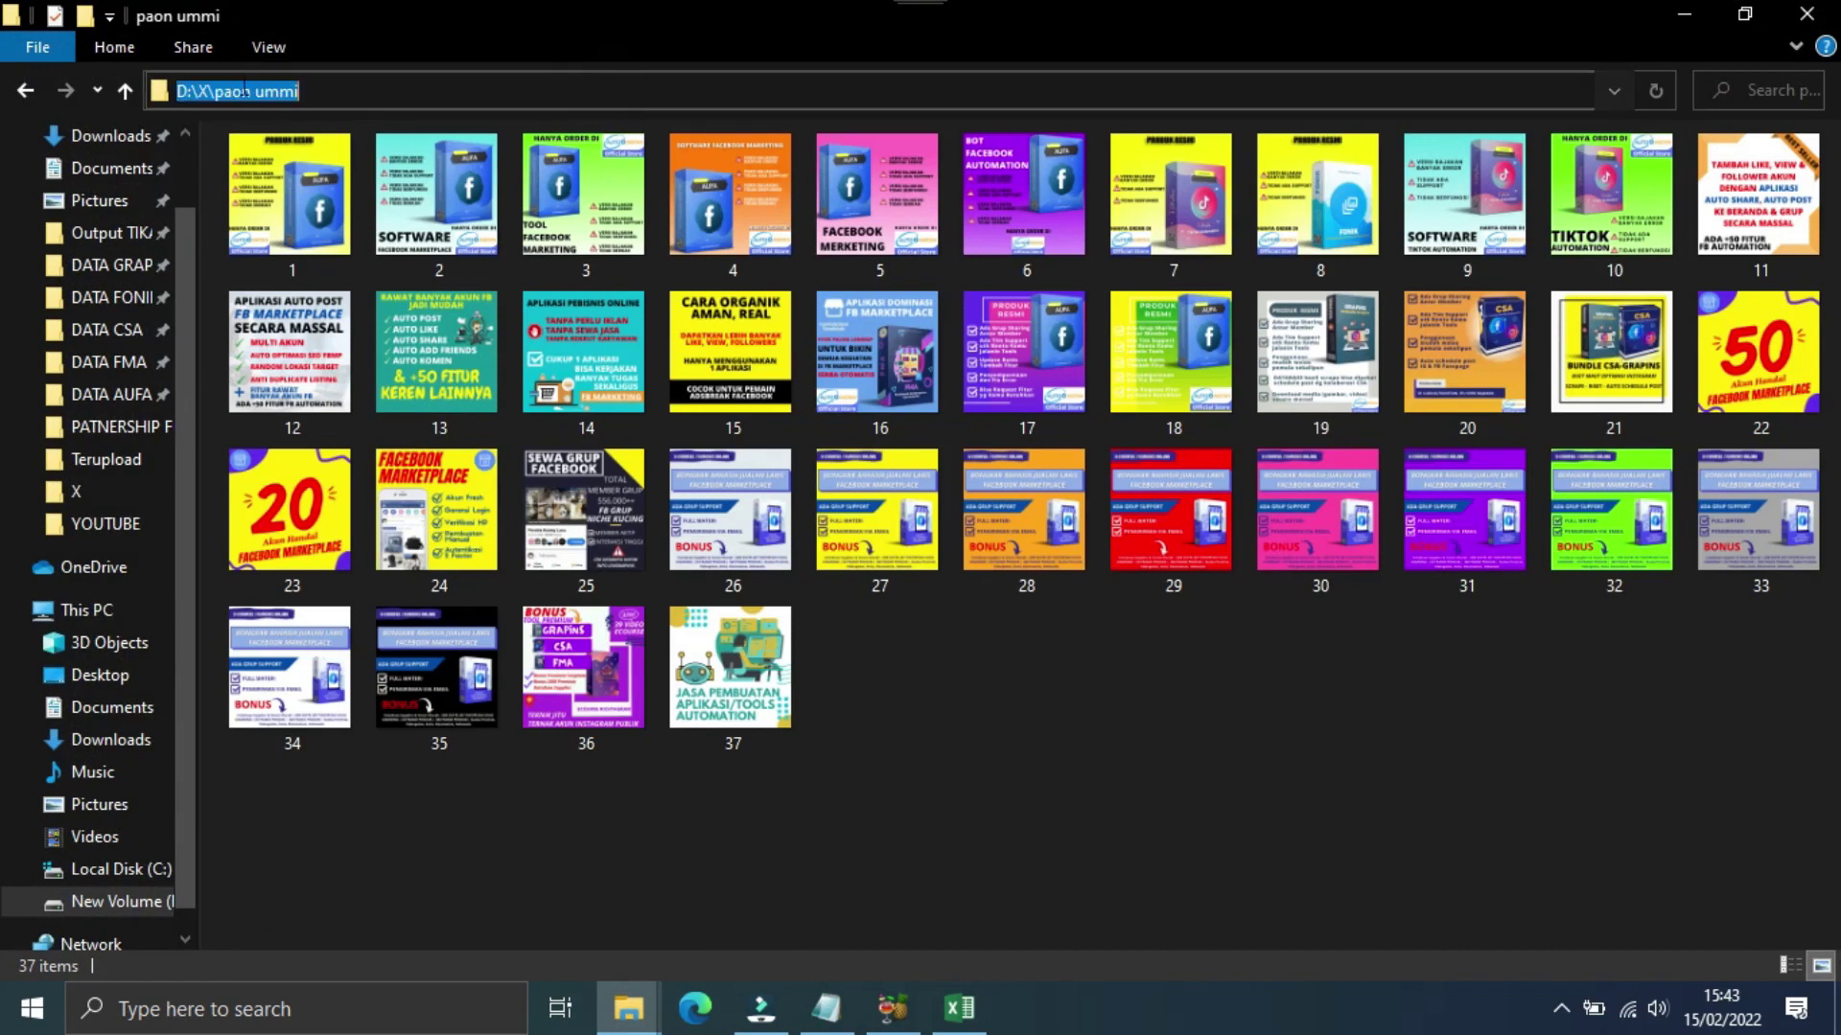
{"action": "right_click", "coordinate": [248, 90]}
{"action": "left_click", "coordinate": [317, 172]}
{"action": "left_click", "coordinate": [959, 1007]}
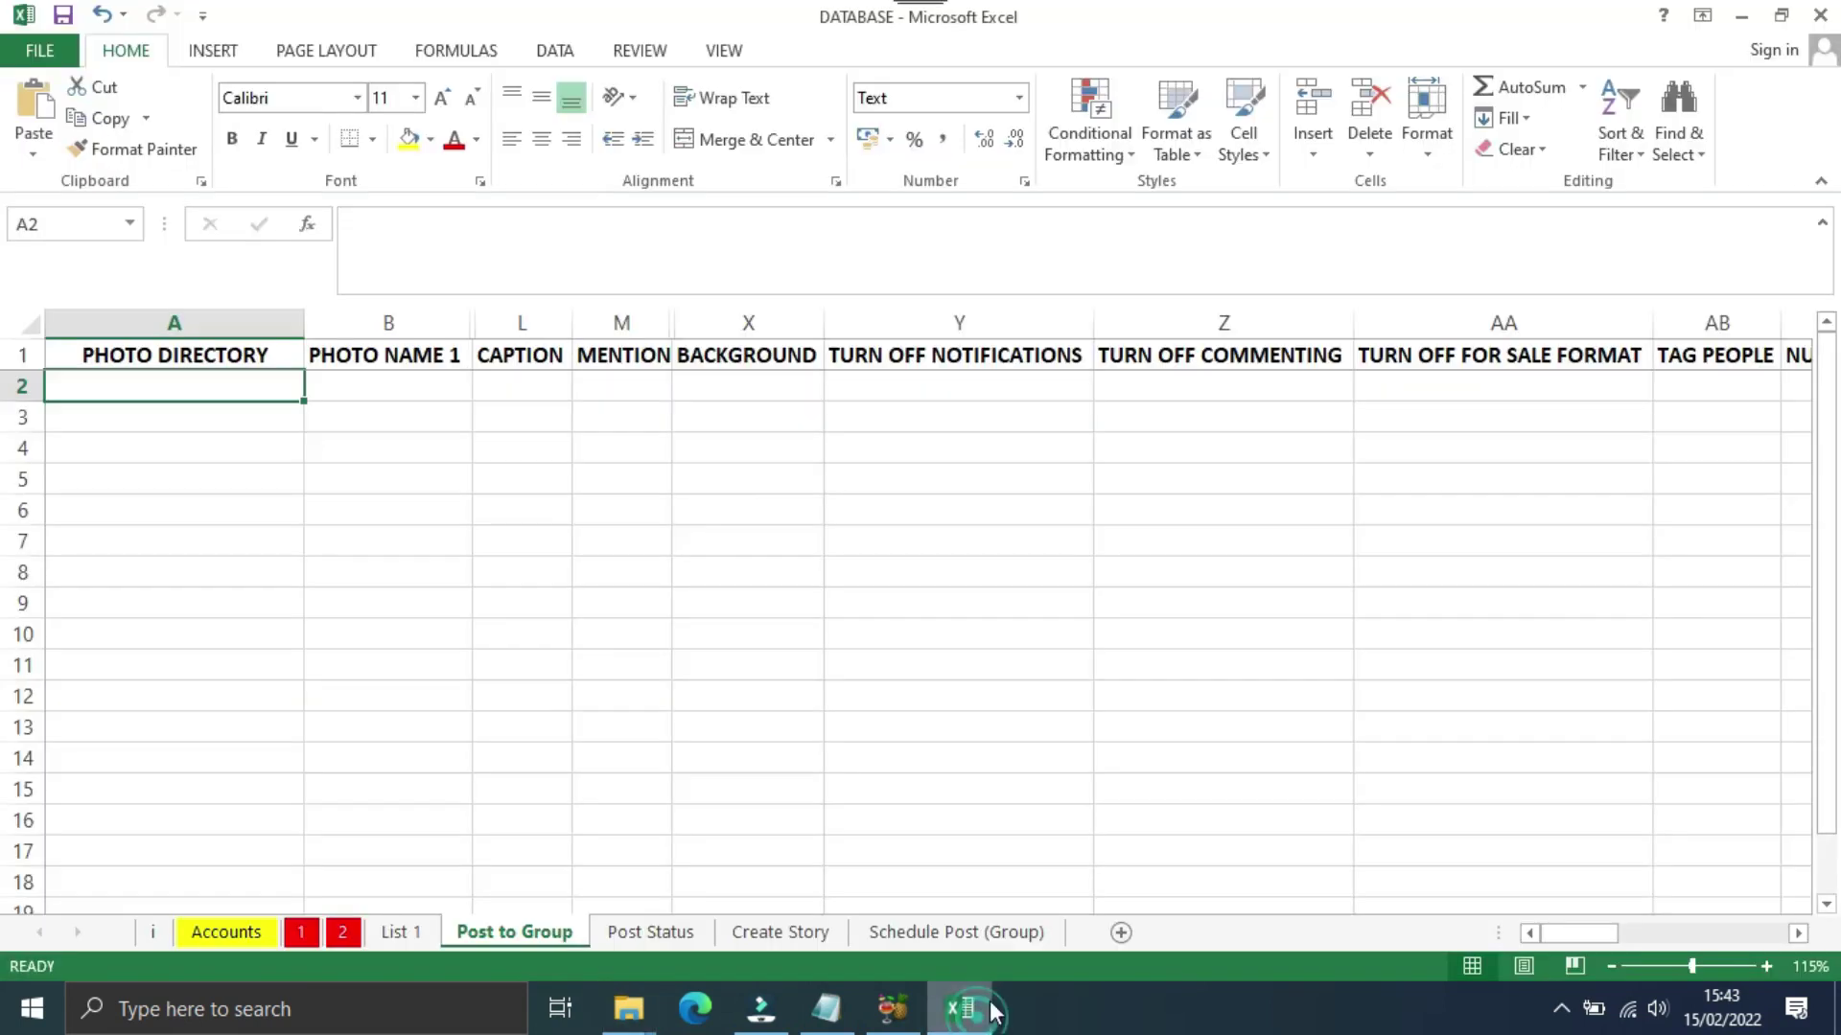
Step: Paste the path D:\X\paon ummi into A2 under PHOTO DIRECTORY
{"action": "right_click", "coordinate": [148, 384]}
{"action": "left_click", "coordinate": [232, 489]}
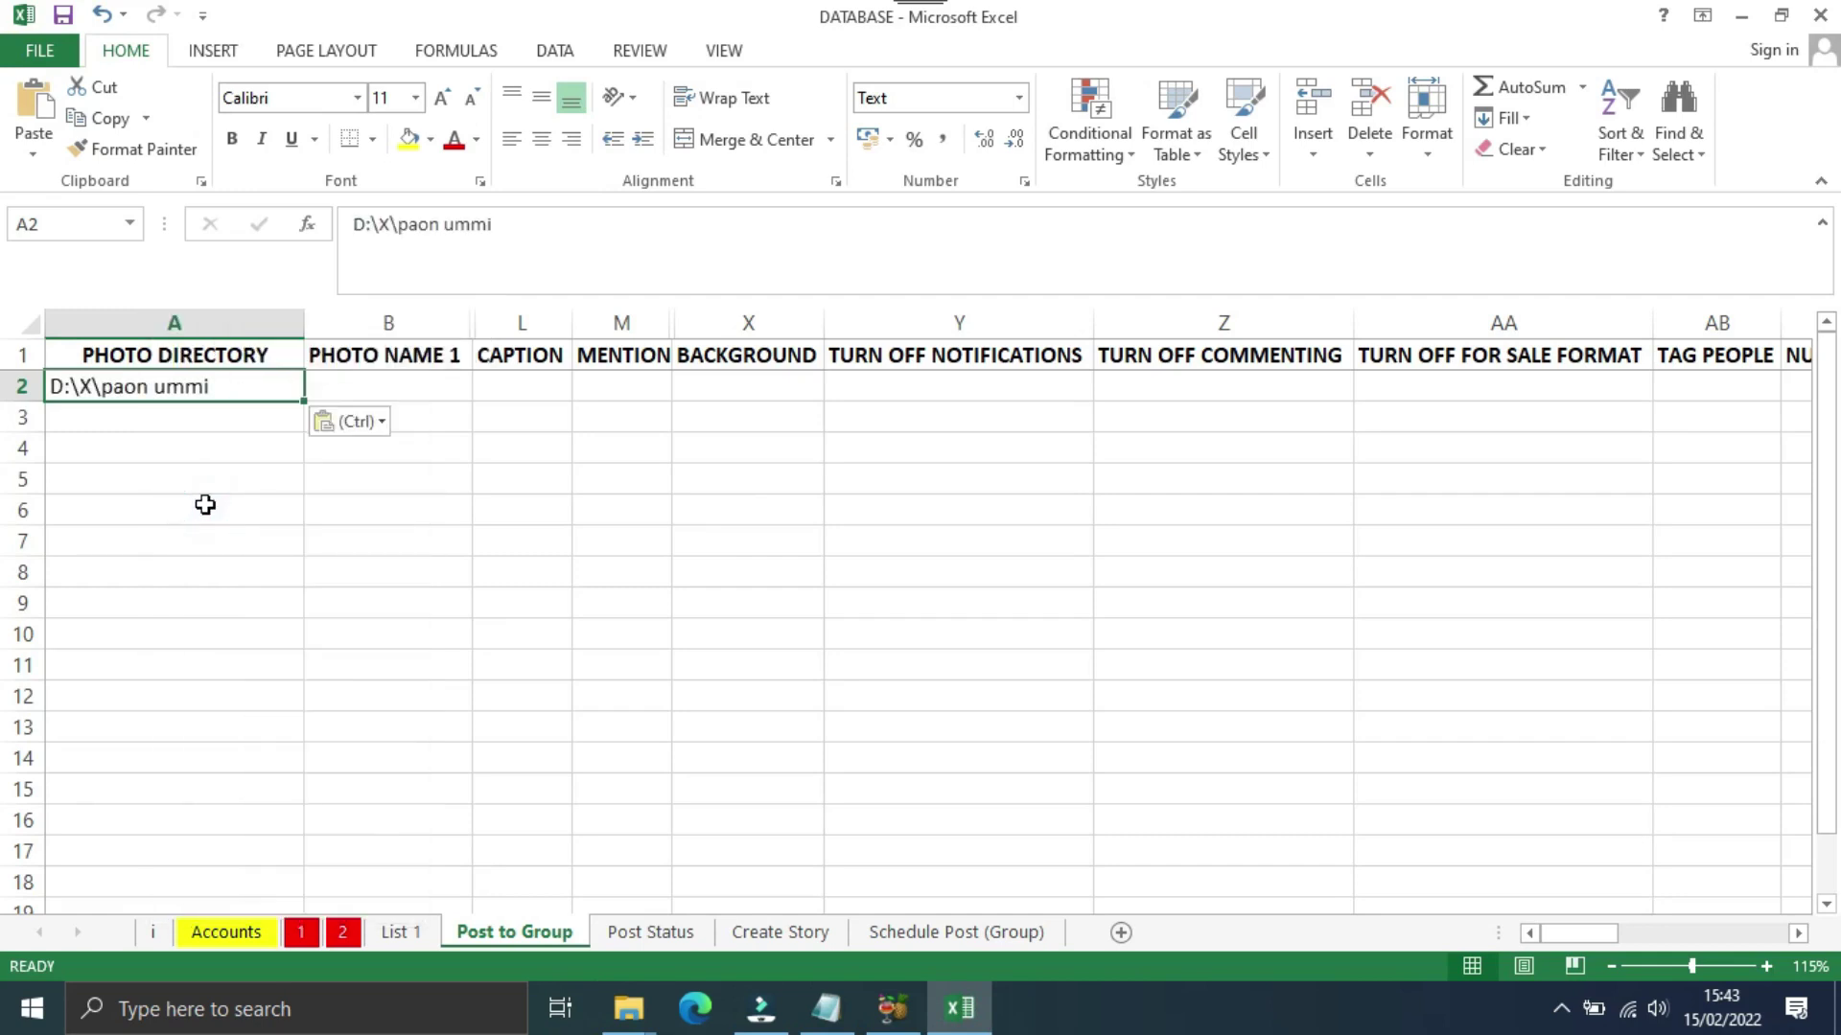
{"action": "left_click", "coordinate": [377, 393]}
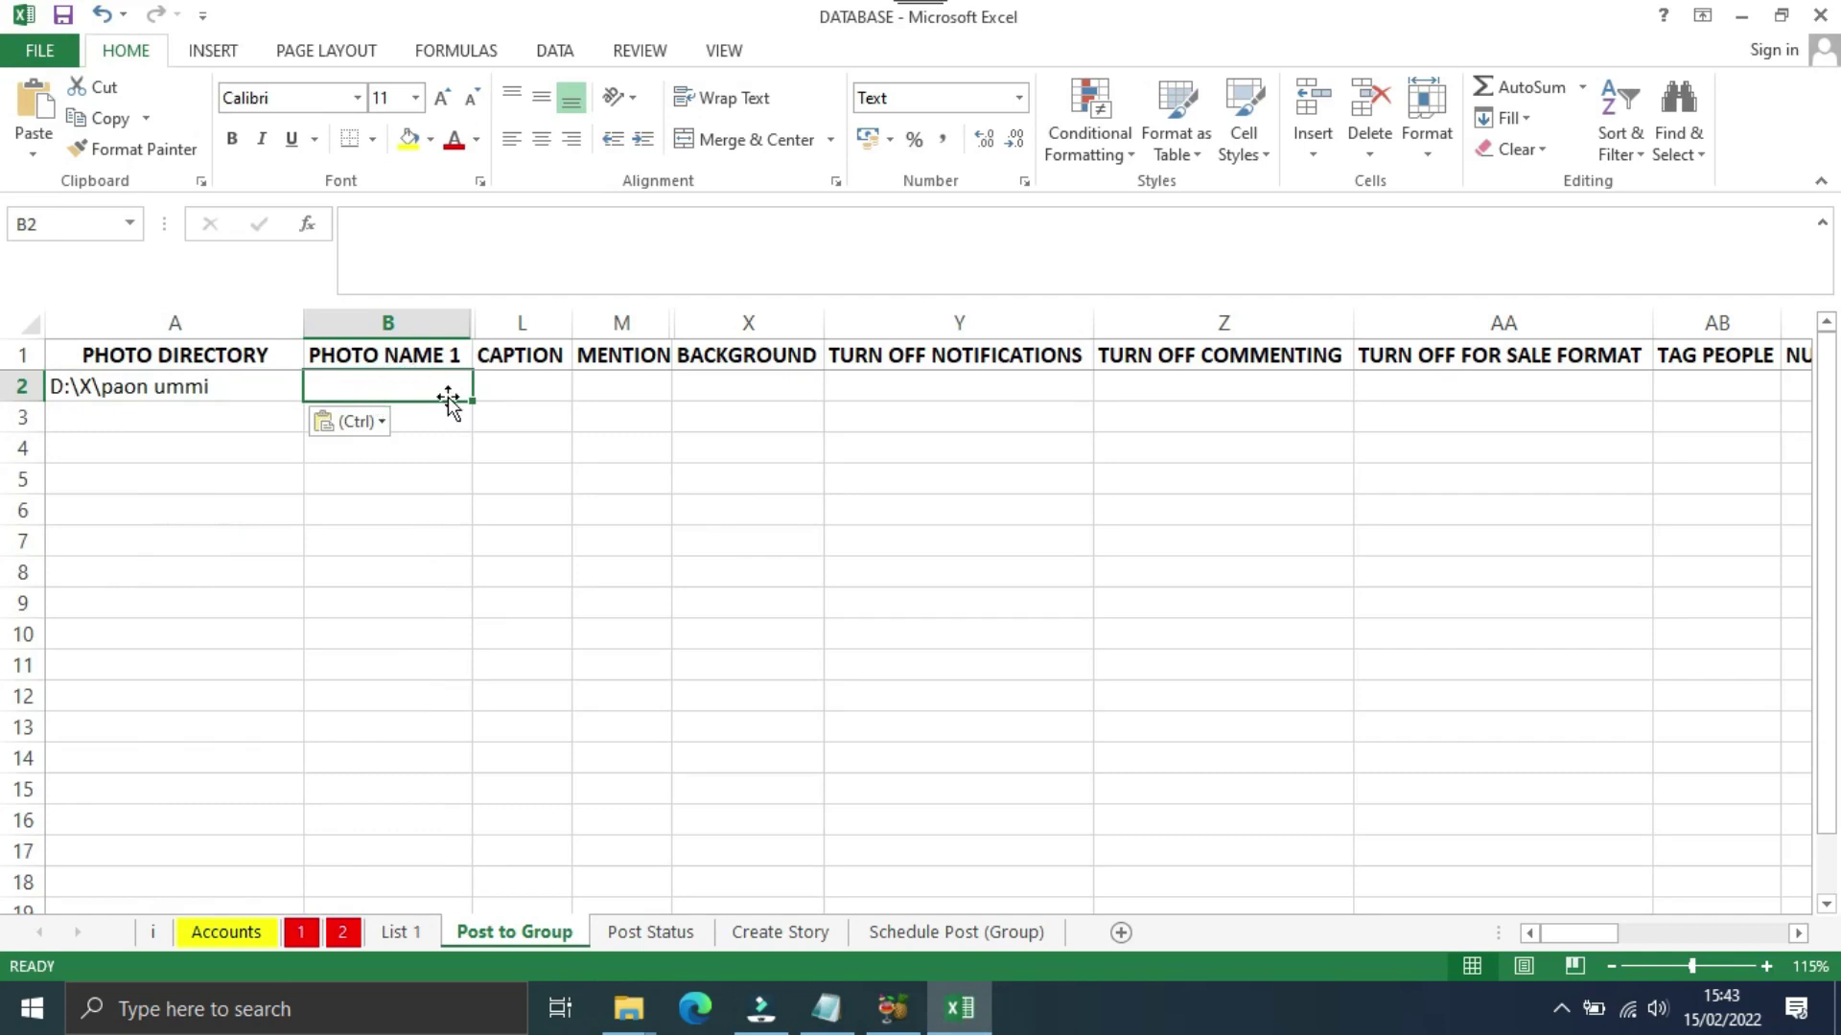
Step: Copy image 18's name from the paon ummi folder and paste it into B2
{"action": "left_click", "coordinate": [628, 1008]}
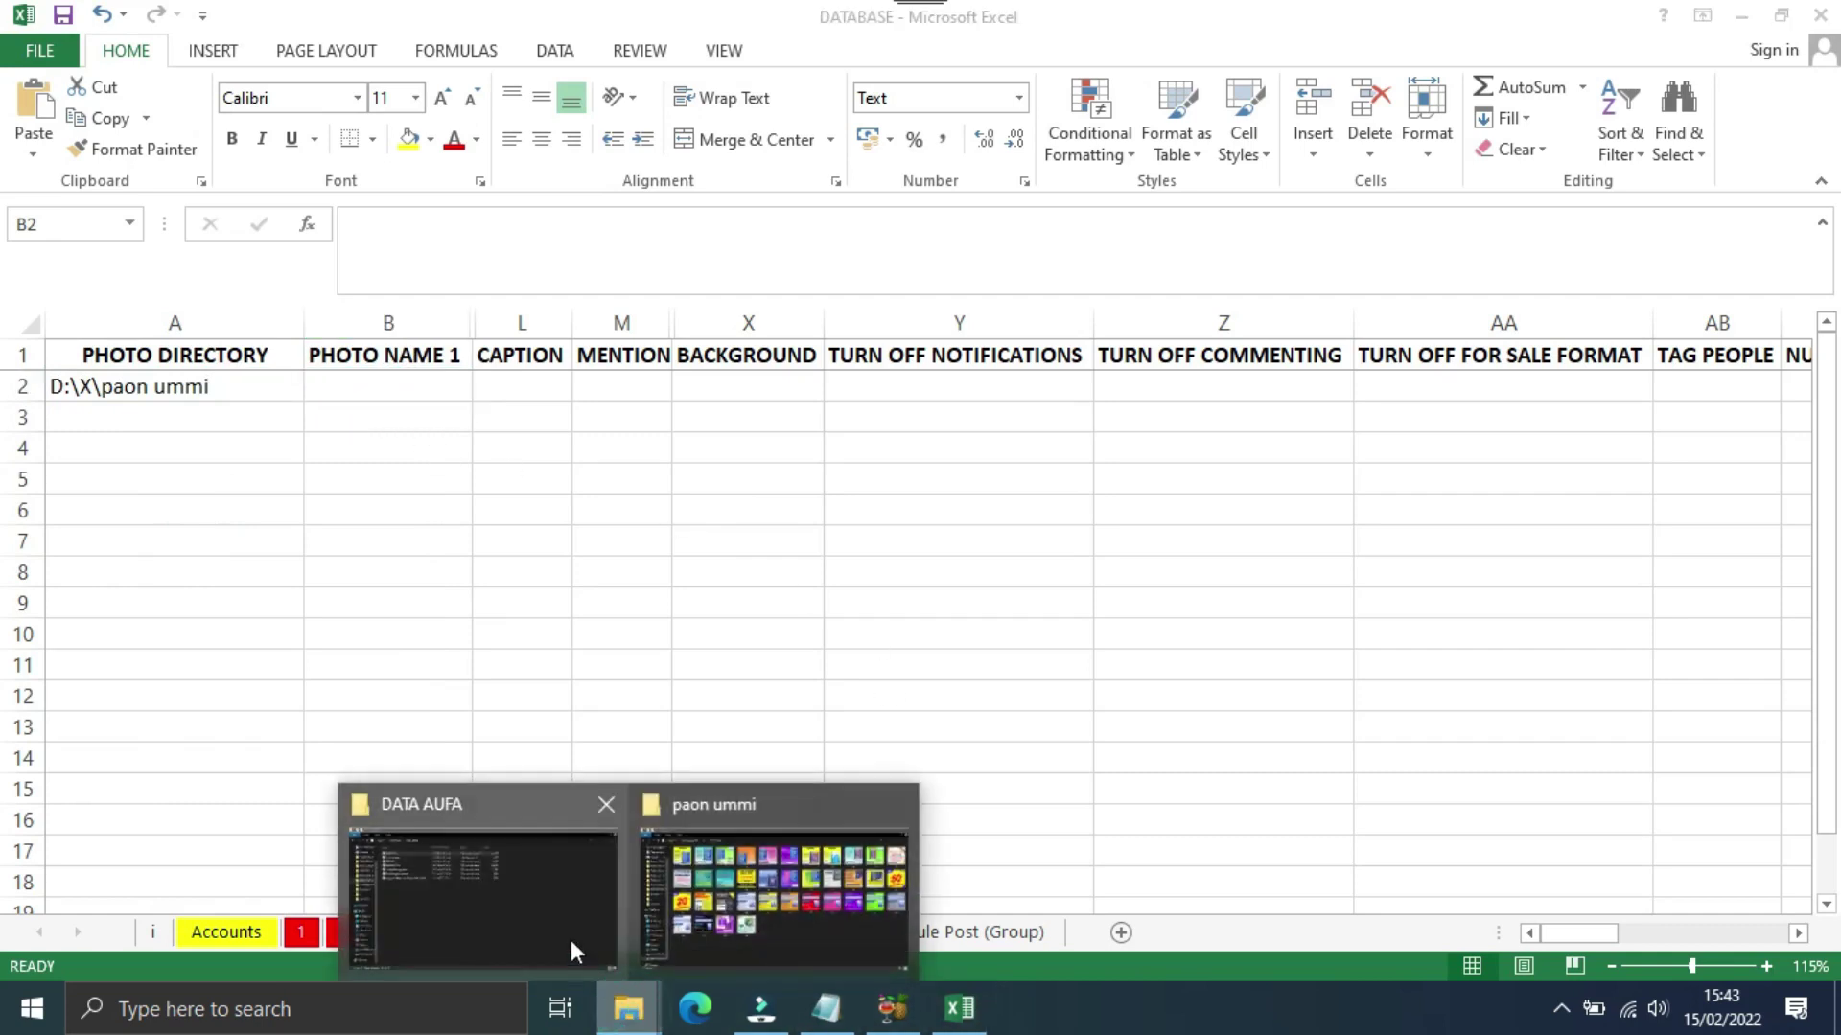
{"action": "left_click", "coordinate": [682, 922]}
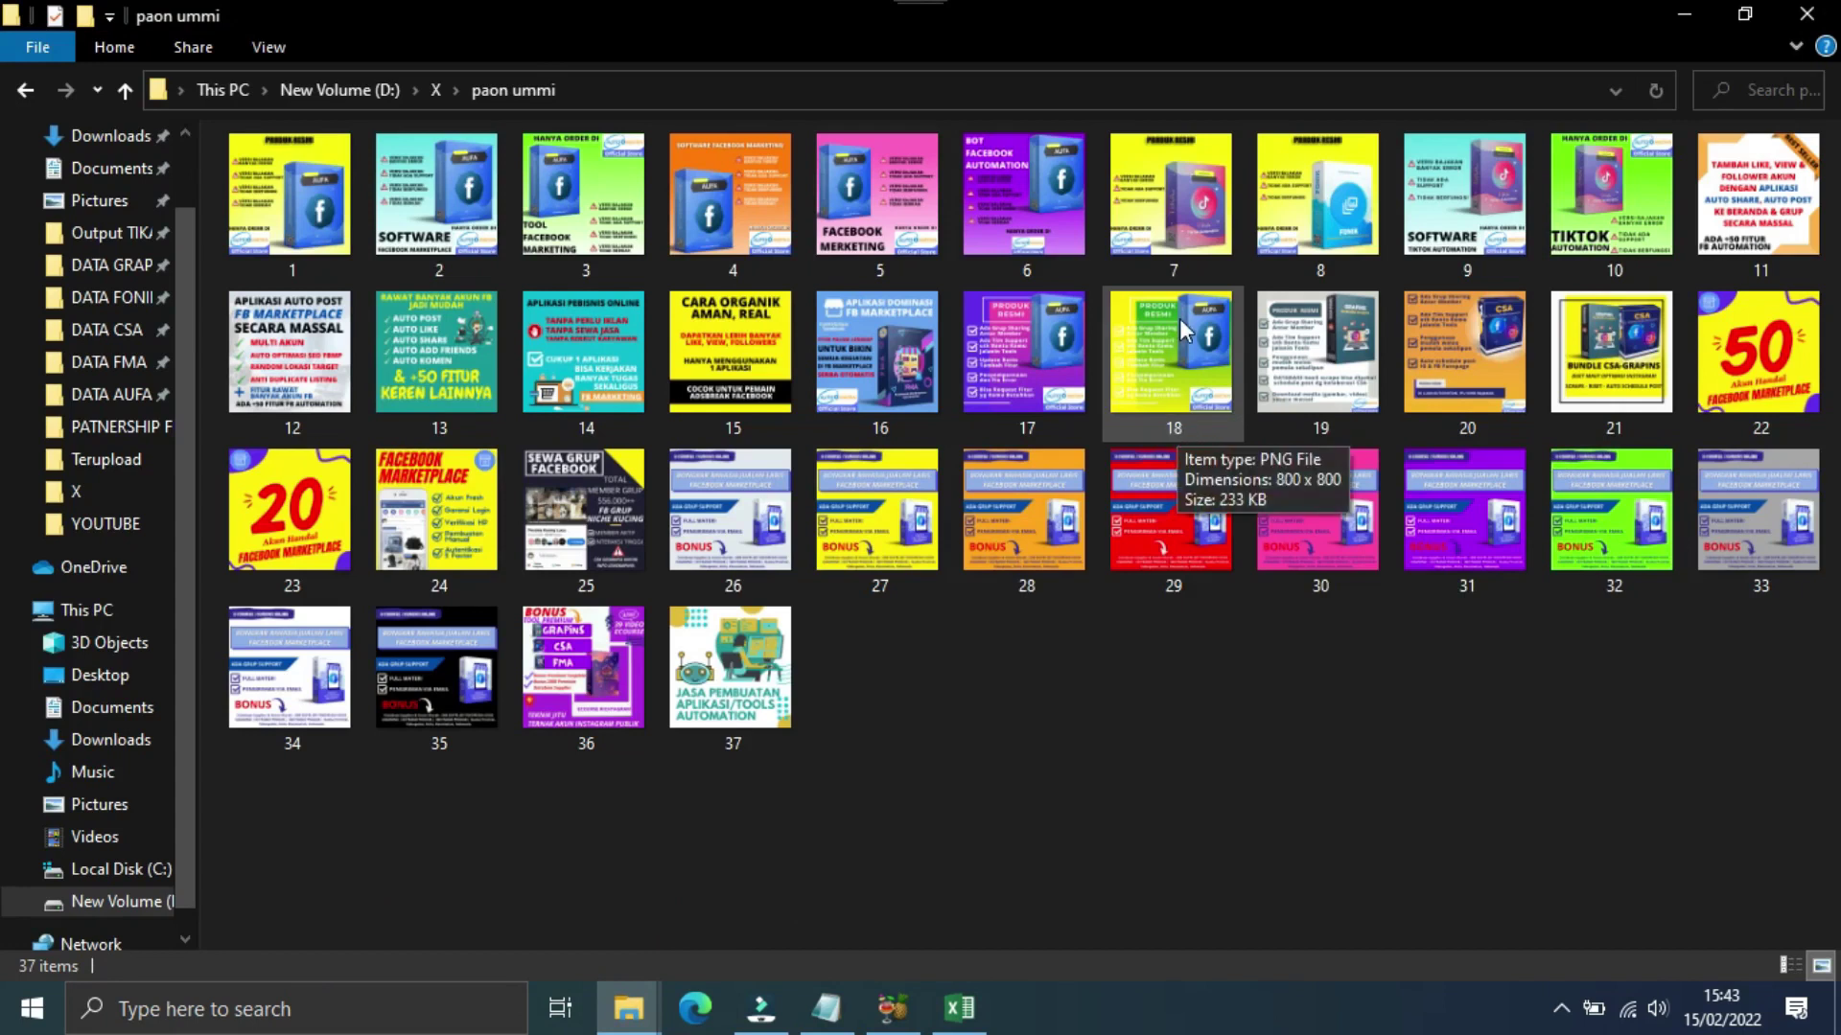
{"action": "left_click", "coordinate": [1176, 368]}
{"action": "left_click", "coordinate": [1177, 431]}
{"action": "right_click", "coordinate": [1178, 431]}
{"action": "left_click", "coordinate": [1243, 519]}
{"action": "key", "text": "alt+Tab"}
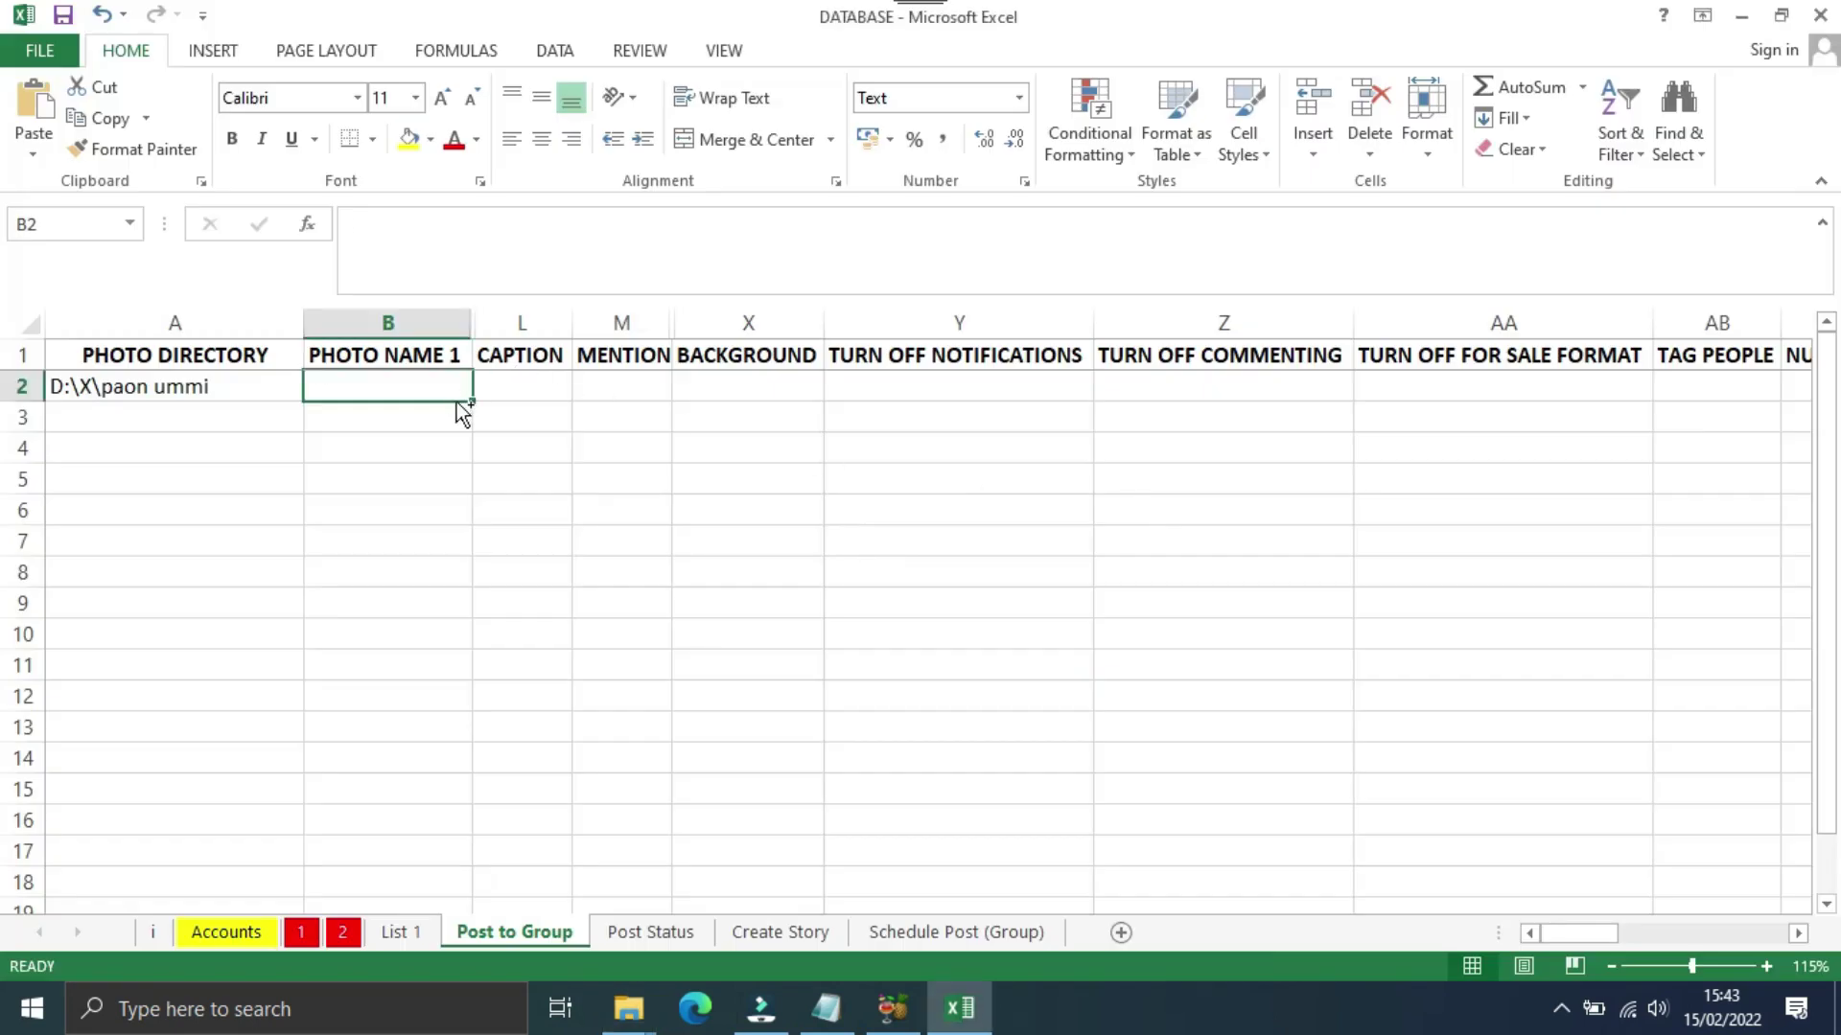
{"action": "key", "text": "ctrl+v"}
{"action": "left_click", "coordinate": [484, 453]}
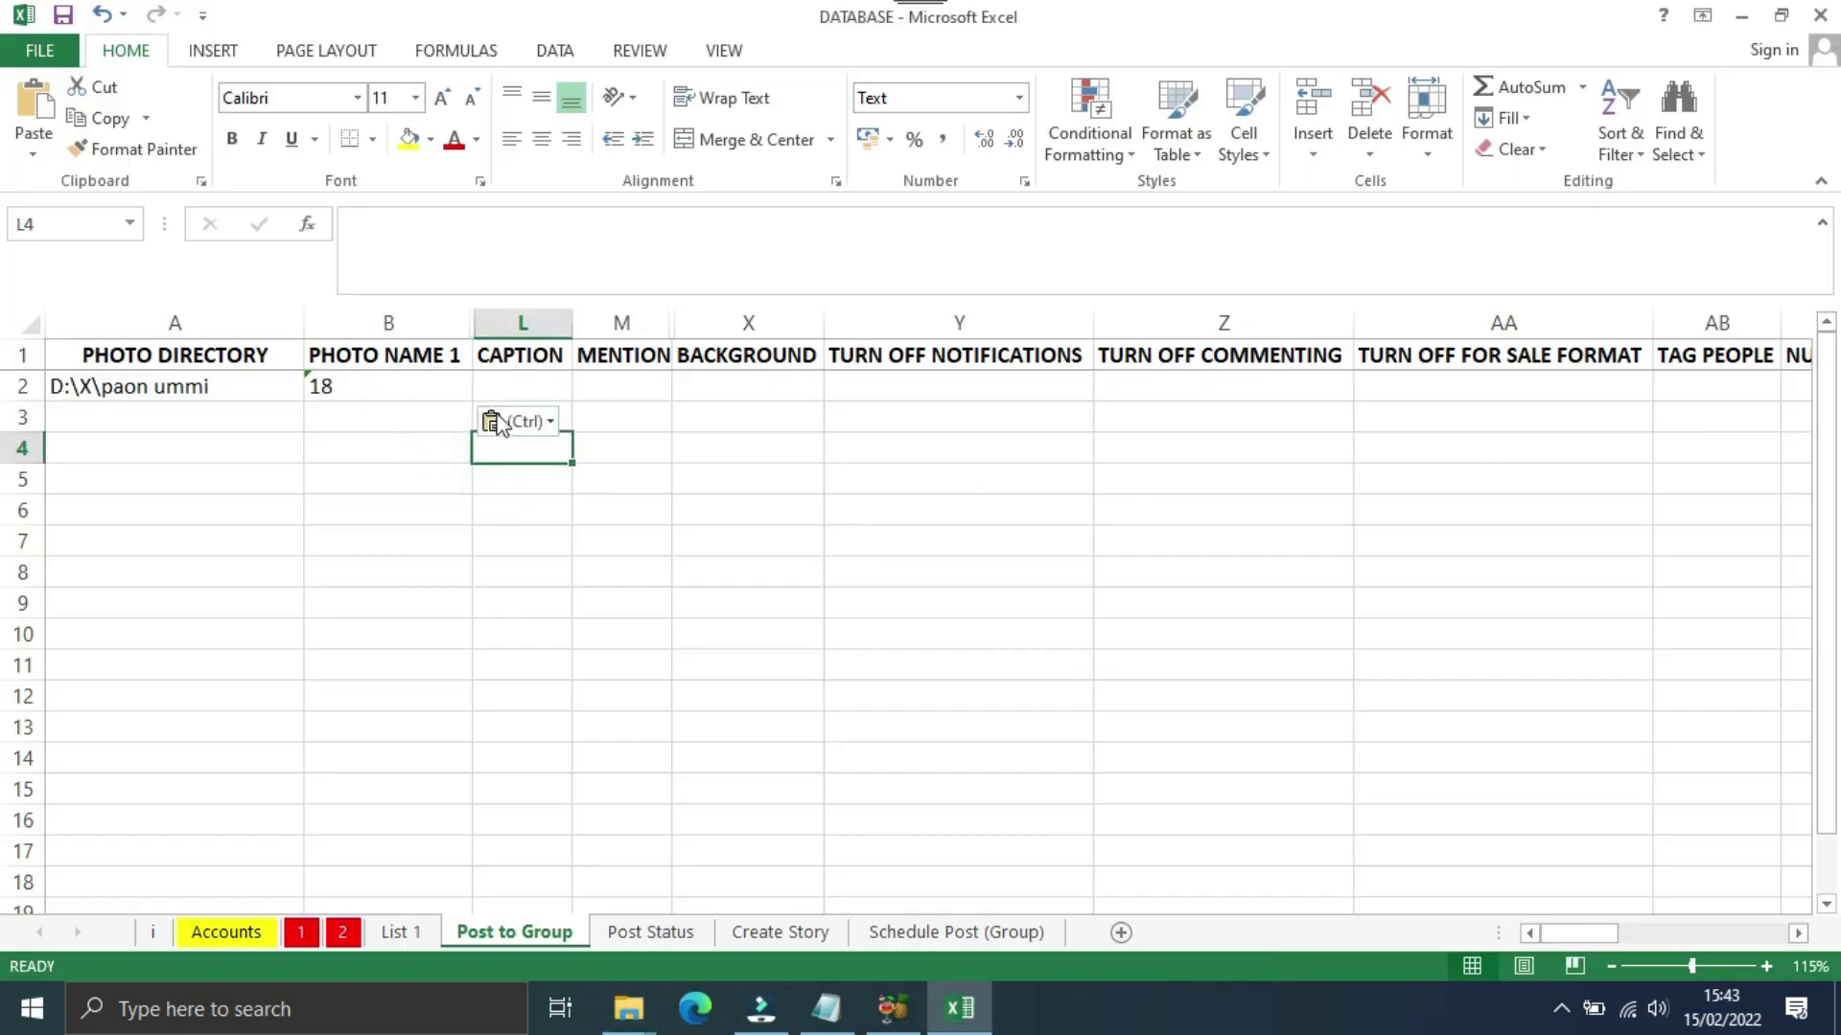
{"action": "left_click", "coordinate": [460, 386]}
Step: Unhide the hidden columns C through K between PHOTO NAME 1 and CAPTION
{"action": "left_click_drag", "start_coordinate": [446, 322], "coordinate": [516, 325]}
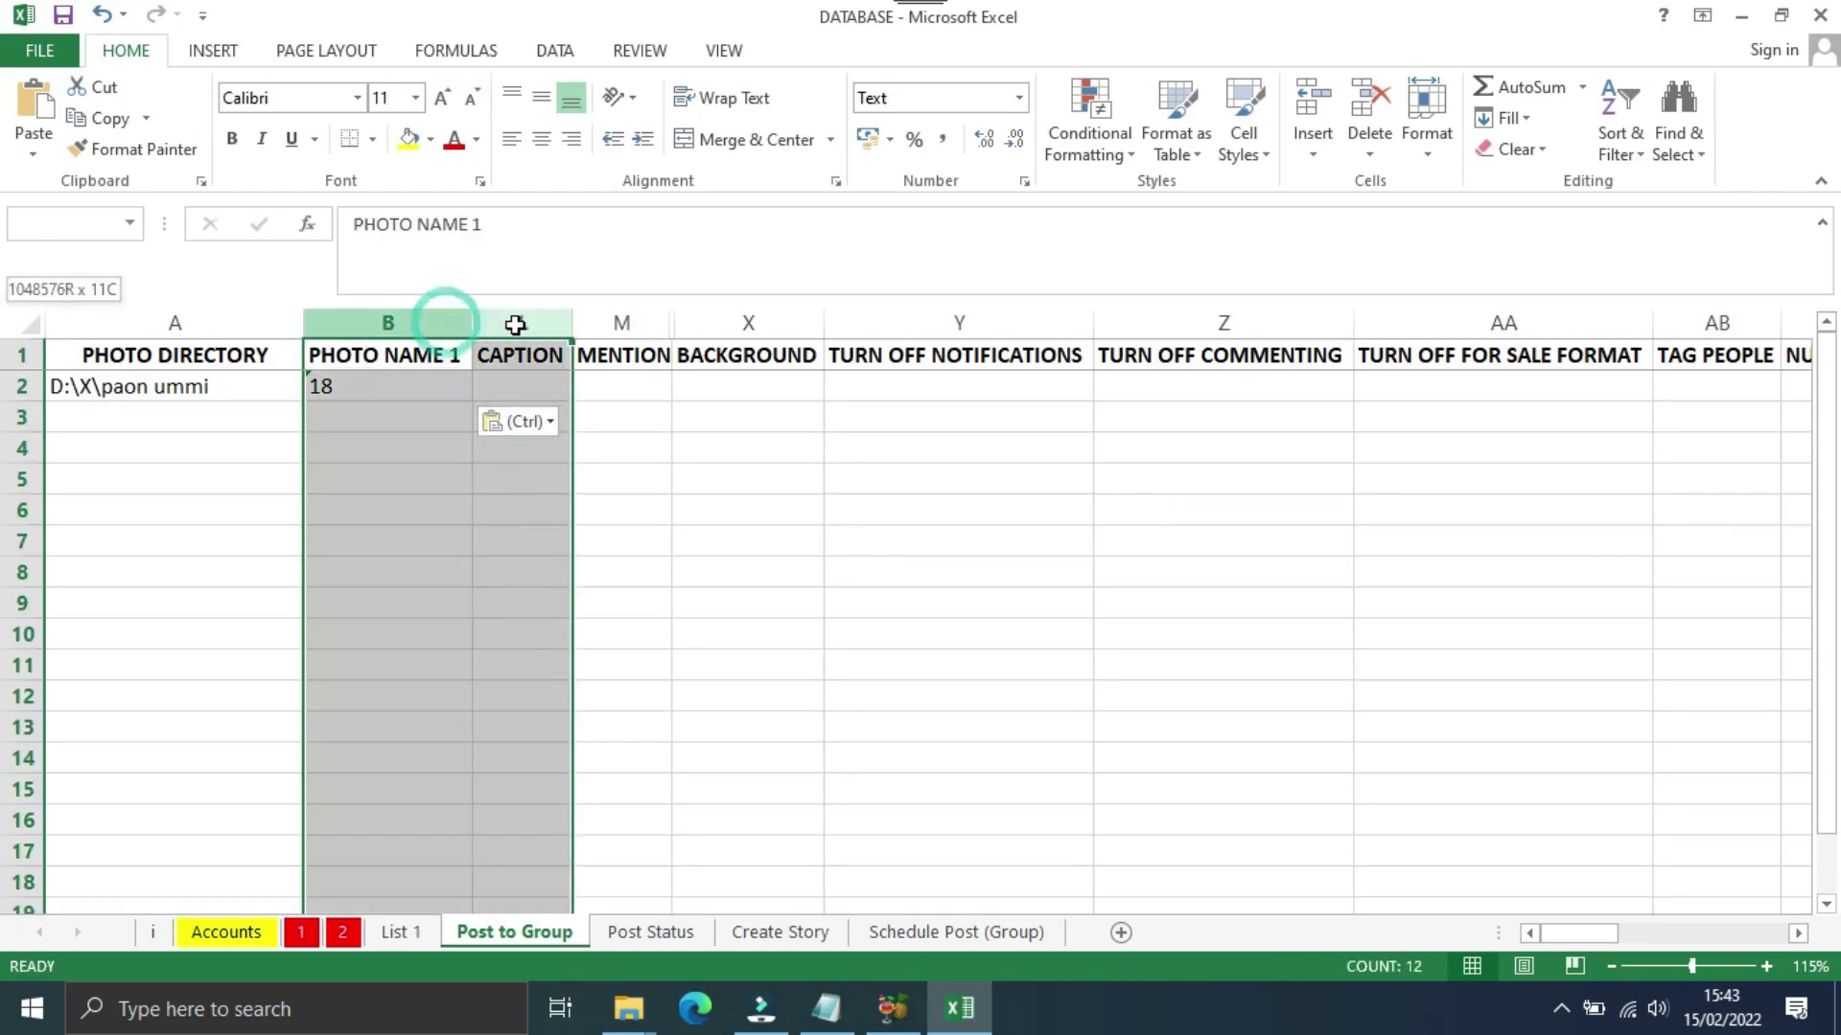
{"action": "right_click", "coordinate": [435, 328]}
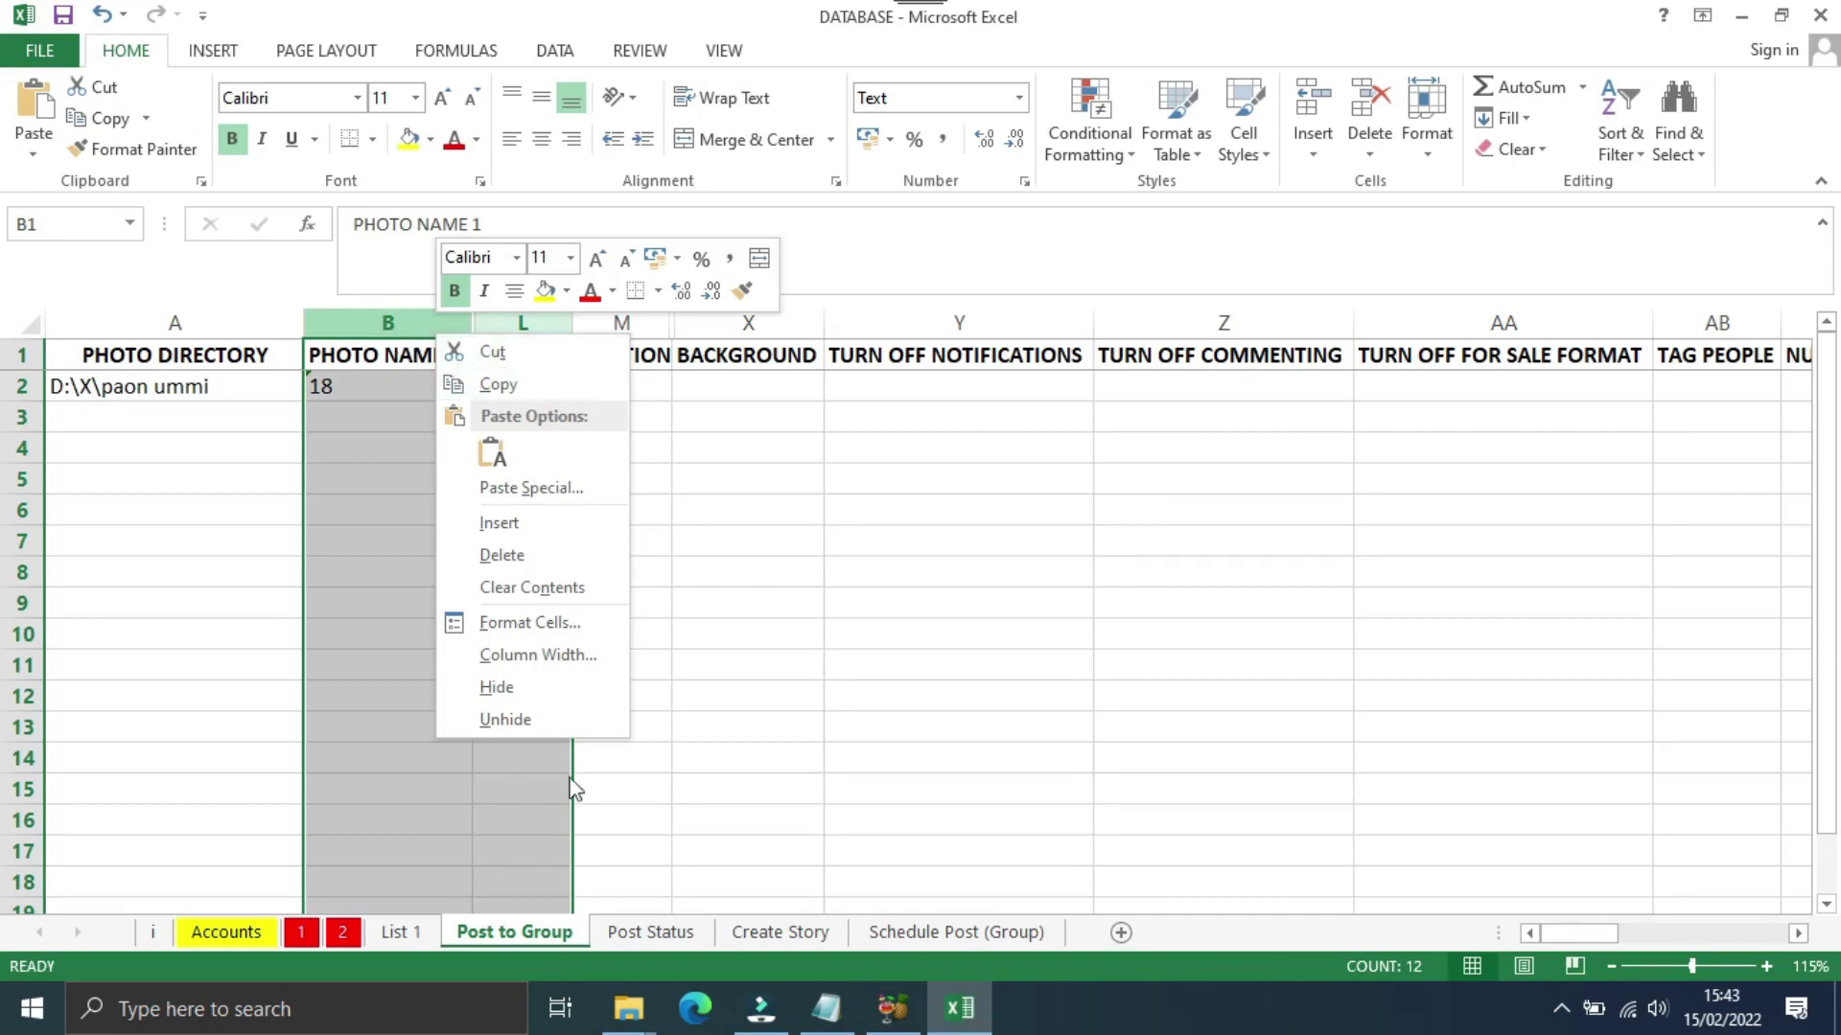
{"action": "left_click", "coordinate": [505, 721]}
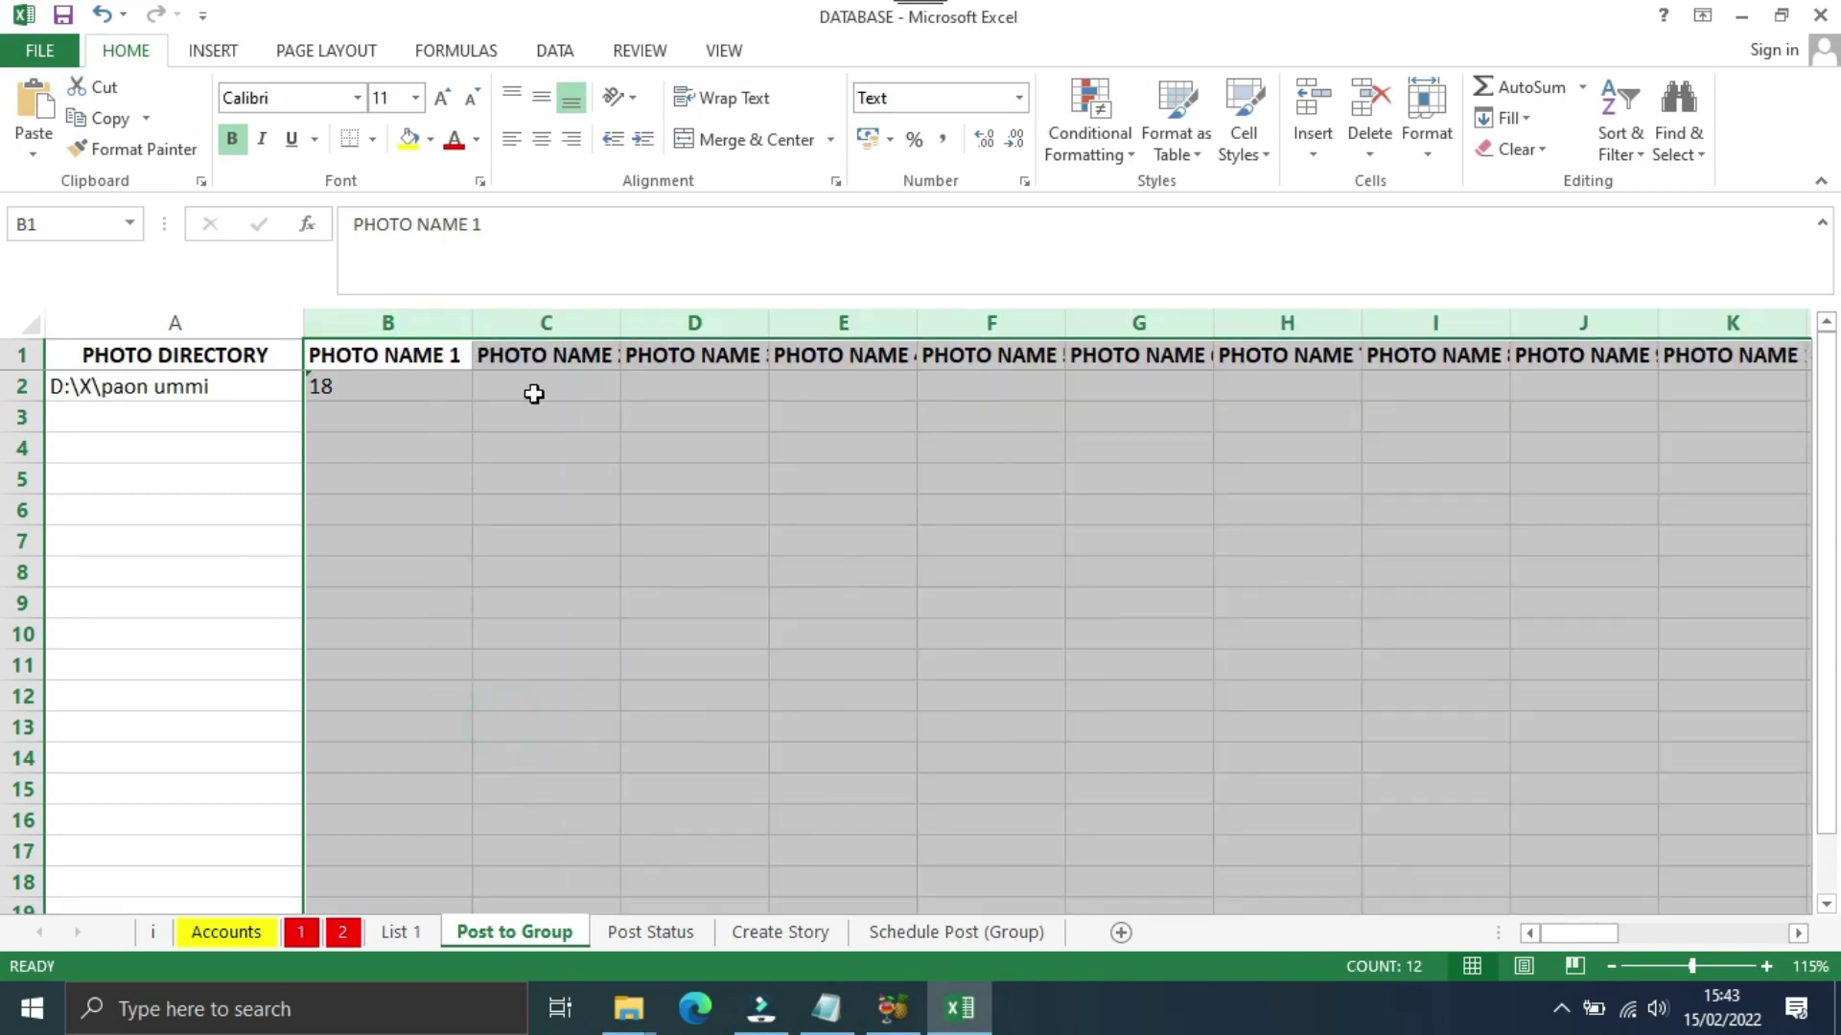
{"action": "left_click", "coordinate": [390, 359]}
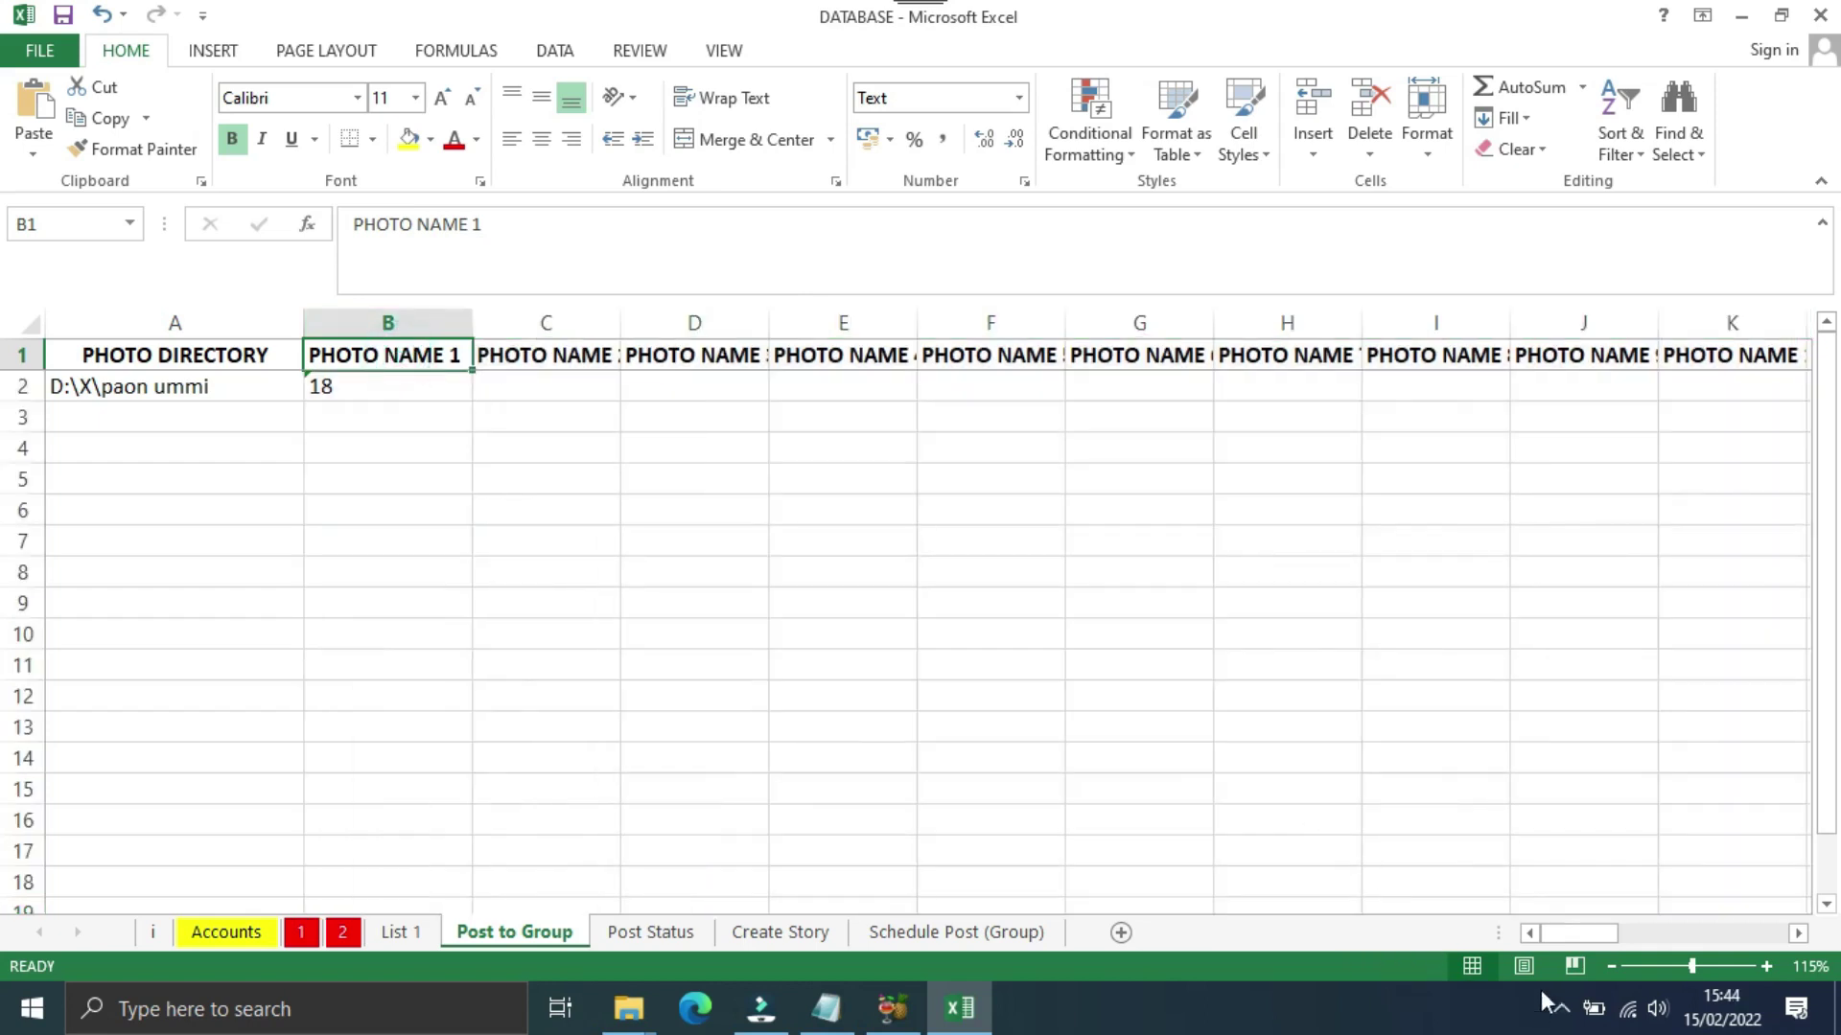
{"action": "left_click_drag", "start_coordinate": [1583, 940], "coordinate": [1626, 936]}
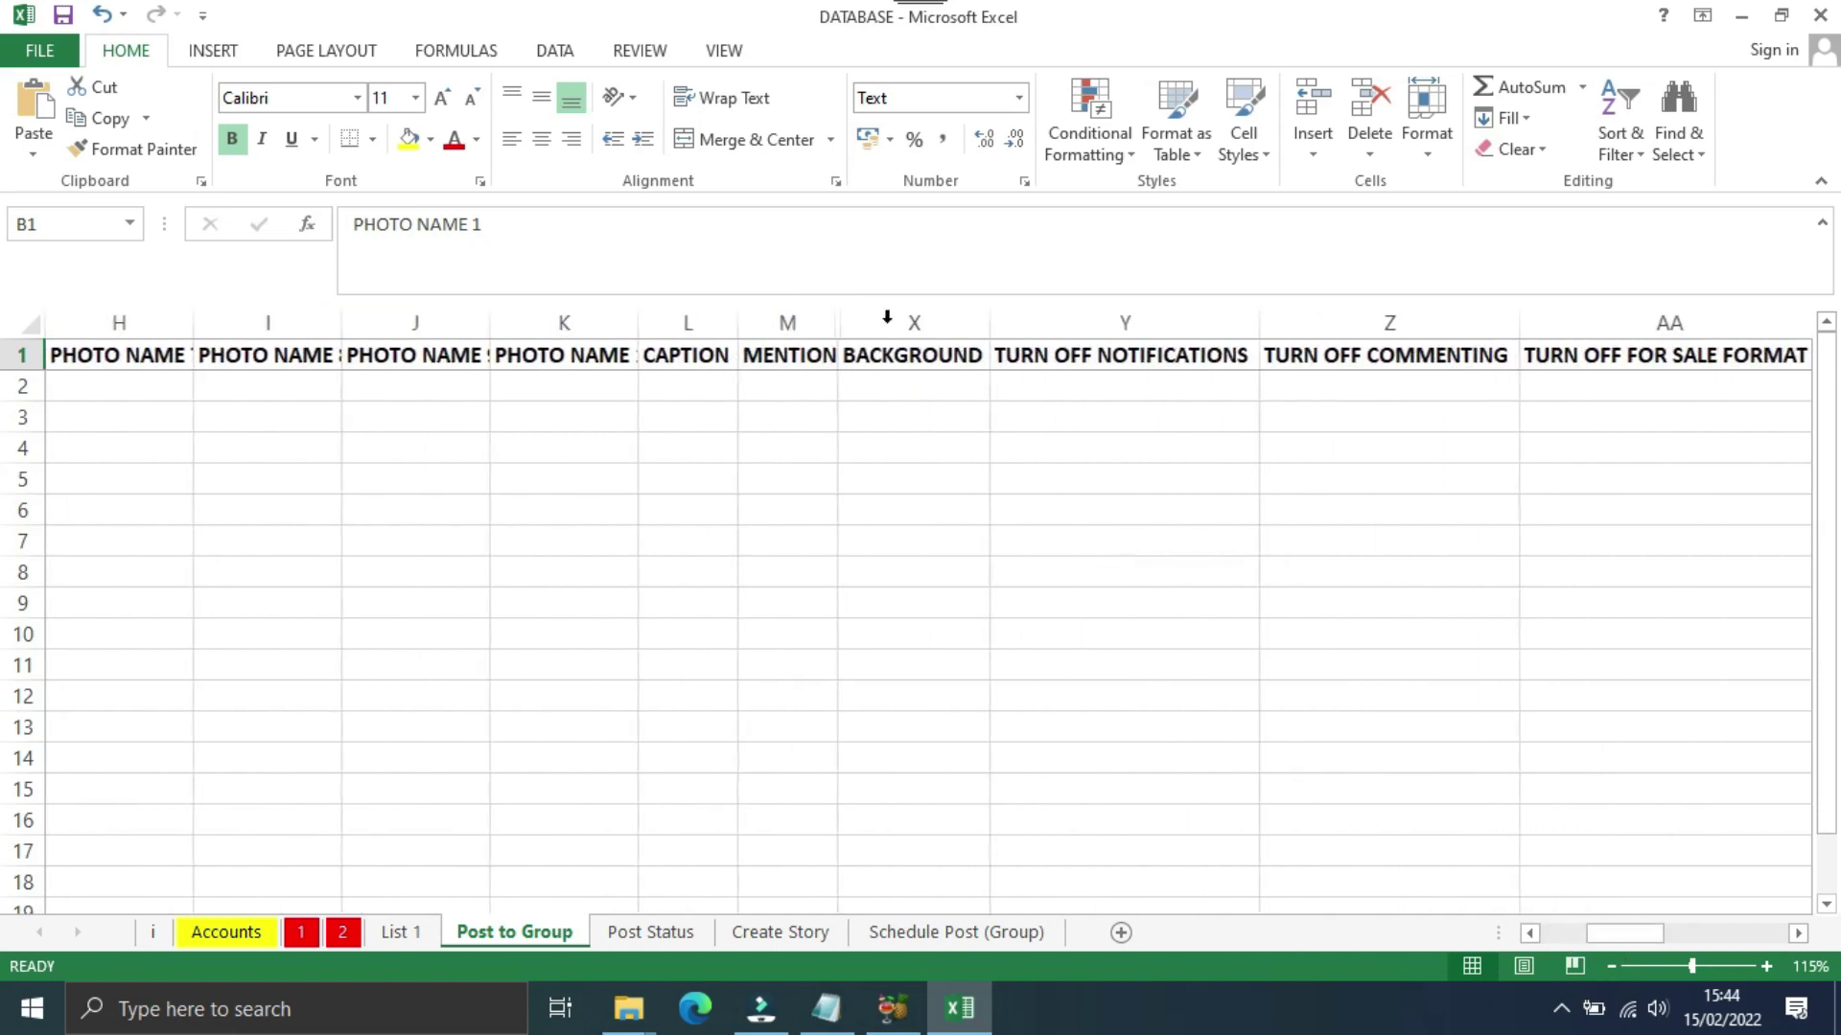
Step: In L2, enter the caption 'Tool untuk menjalankan aktifitas di FB secara otomatis. Silahkan chat ke' plus a phone number
{"action": "left_click", "coordinate": [682, 385]}
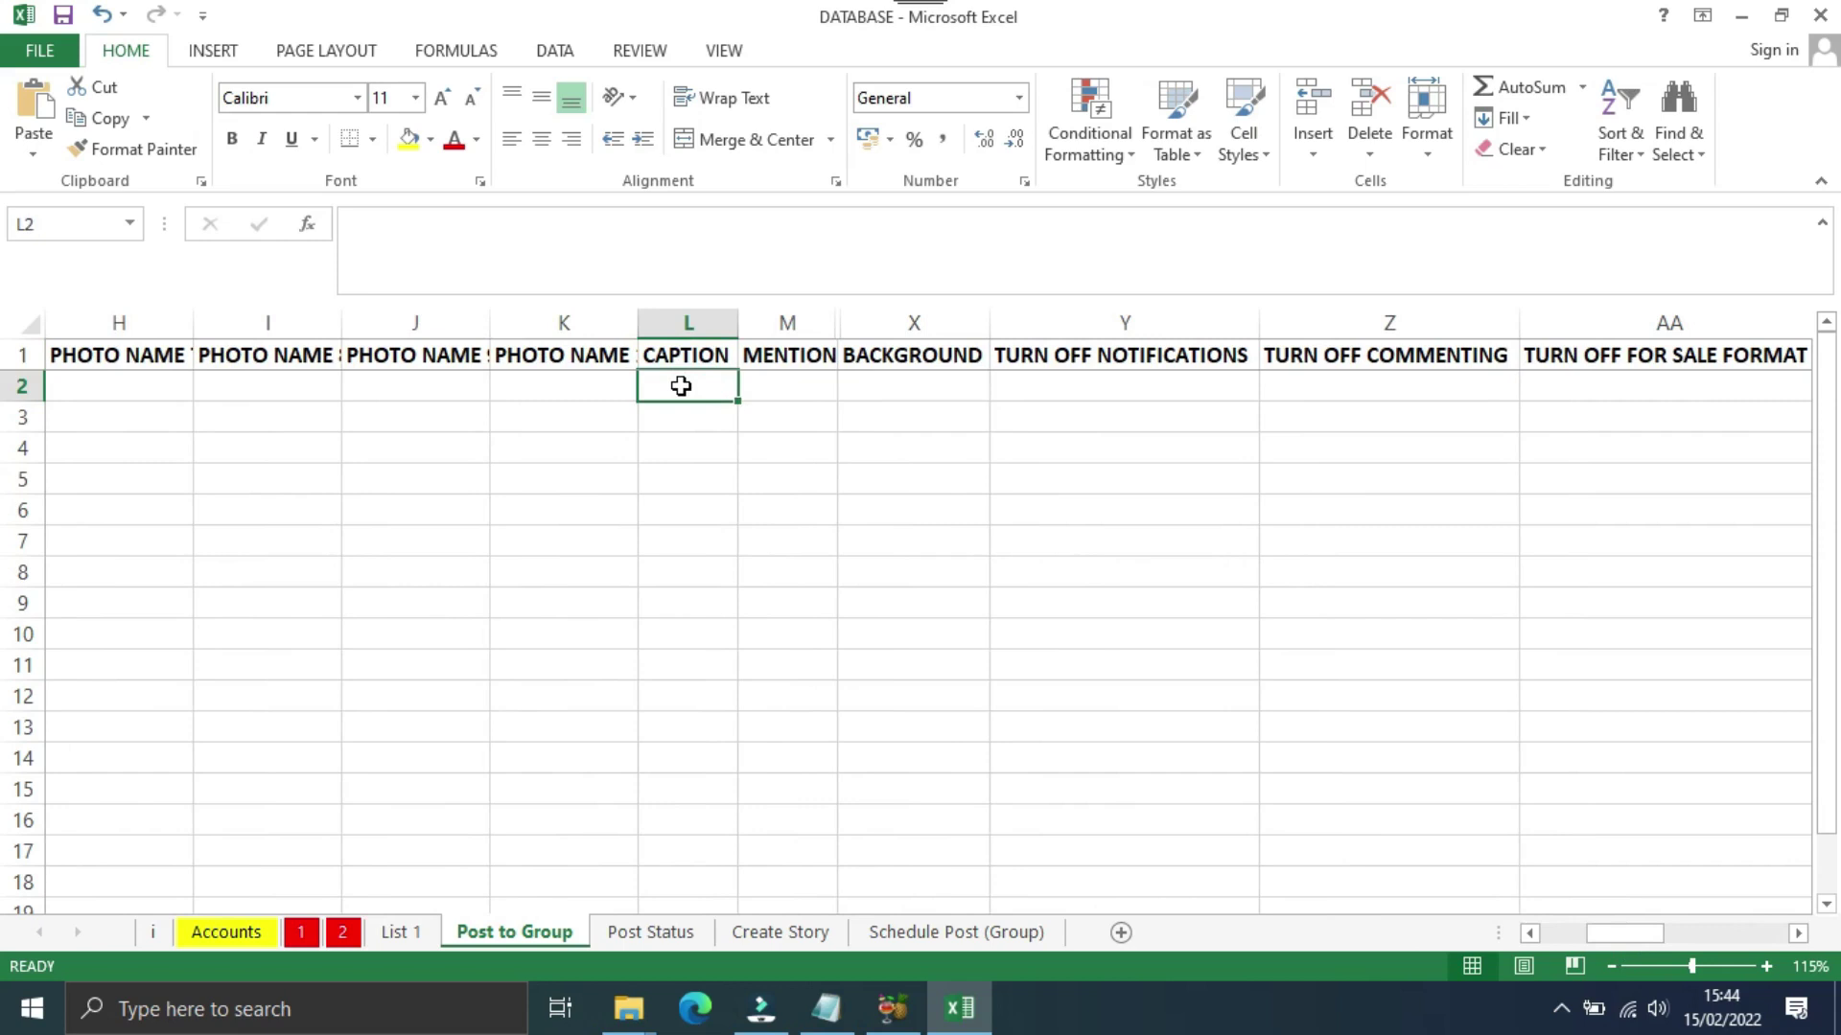
{"action": "type", "text": "Tool untuk posting"}
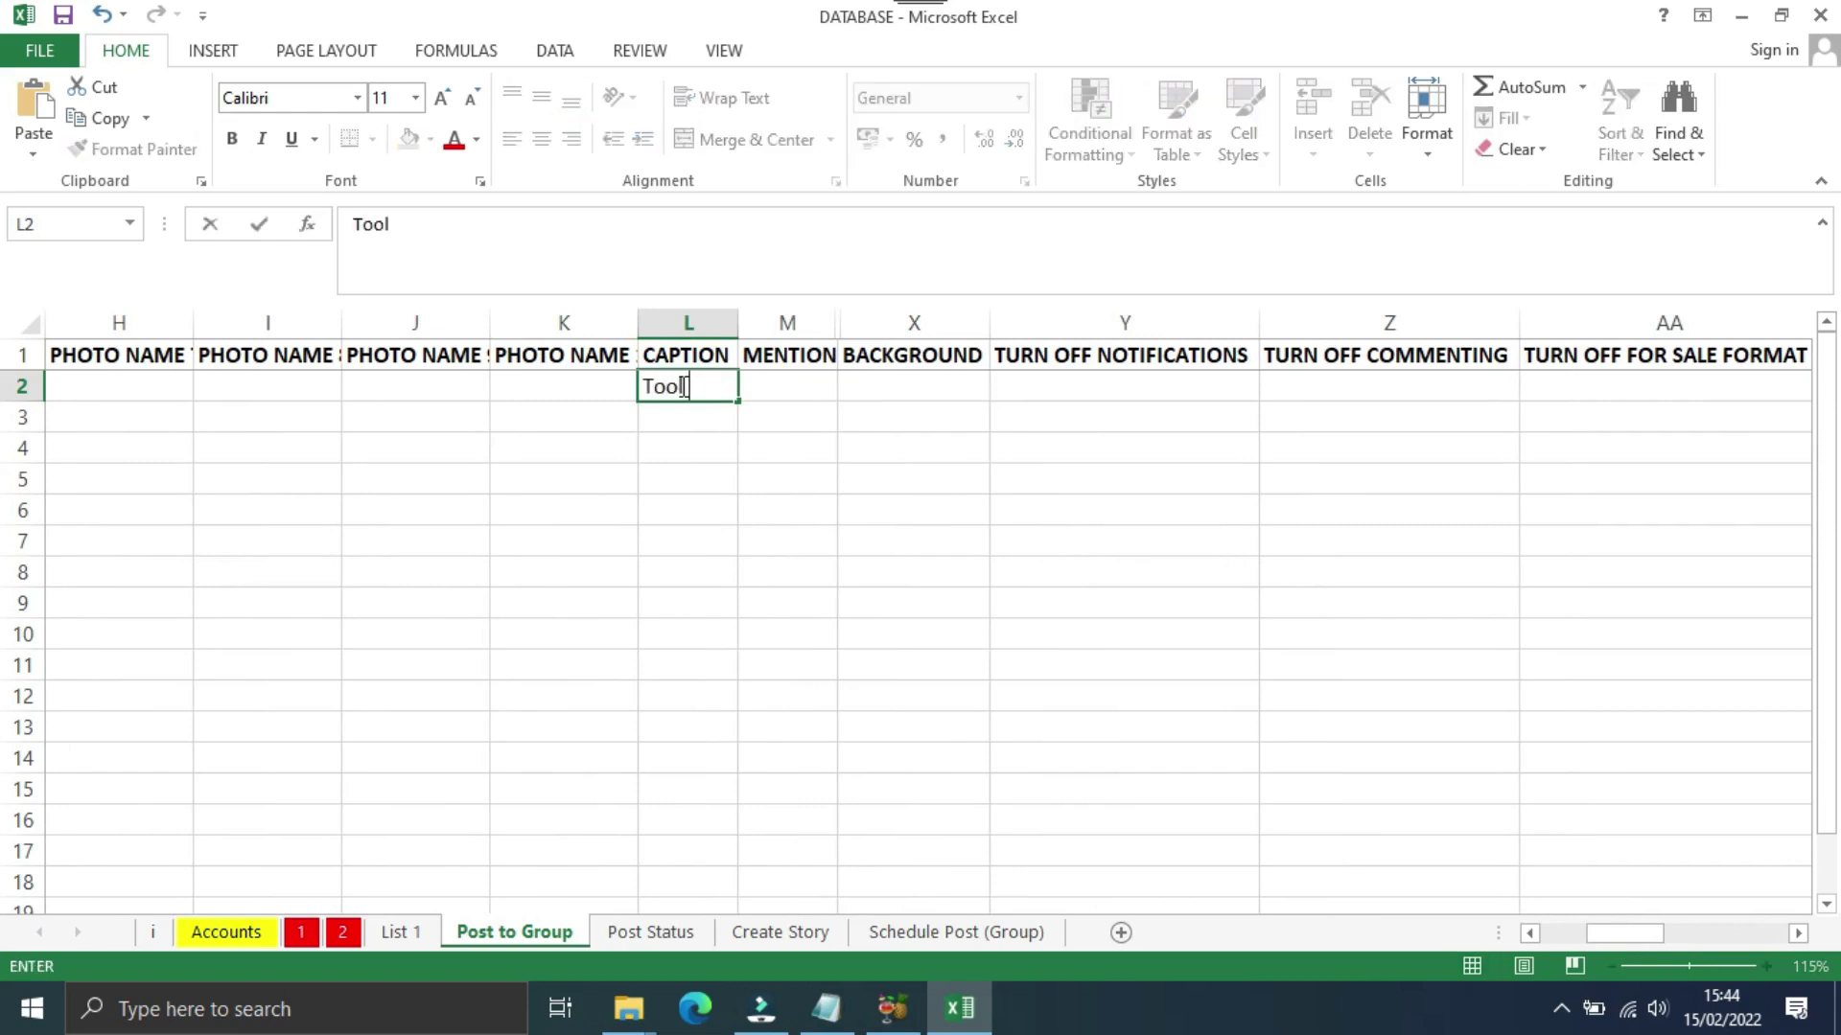
{"action": "key", "text": "BackSpace"}
{"action": "key", "text": "BackSpace"}
{"action": "key", "text": "BackSpace"}
{"action": "key", "text": "BackSpace"}
{"action": "key", "text": "BackSpace"}
{"action": "key", "text": "BackSpace"}
{"action": "key", "text": "BackSpace"}
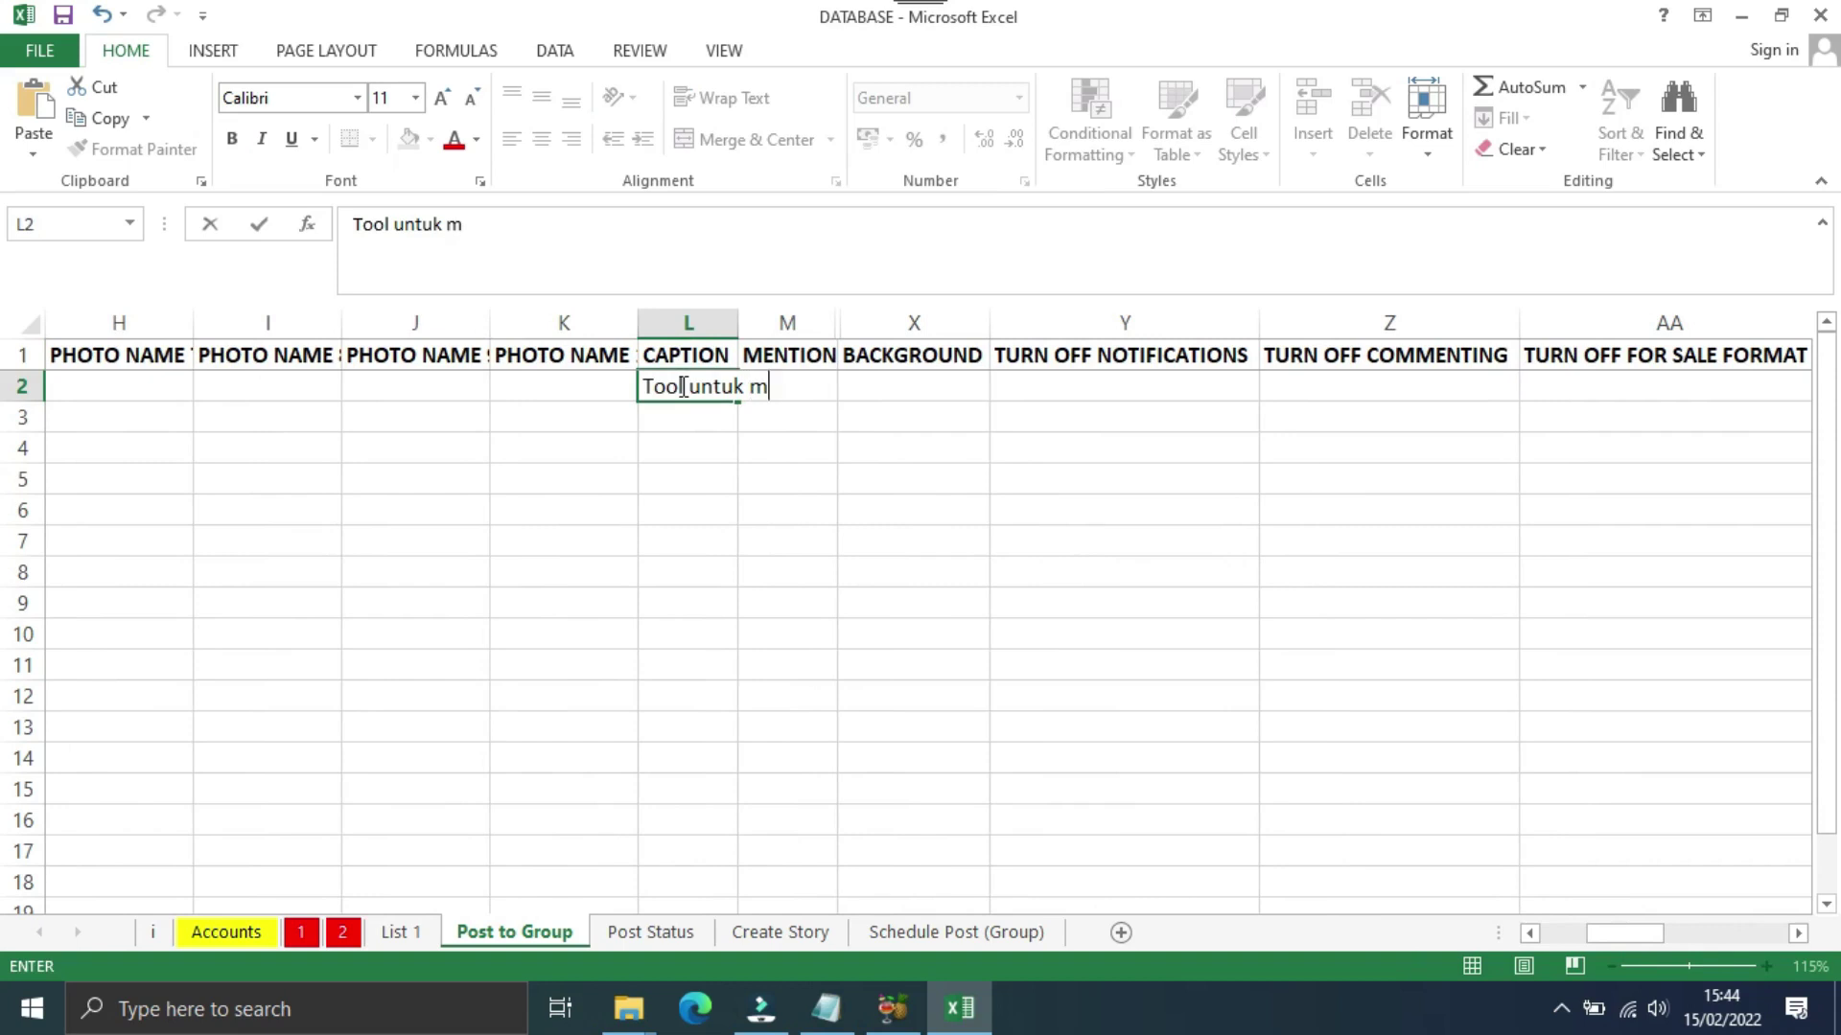
{"action": "type", "text": "menjalankan aktifitas di FB secara otomatis"}
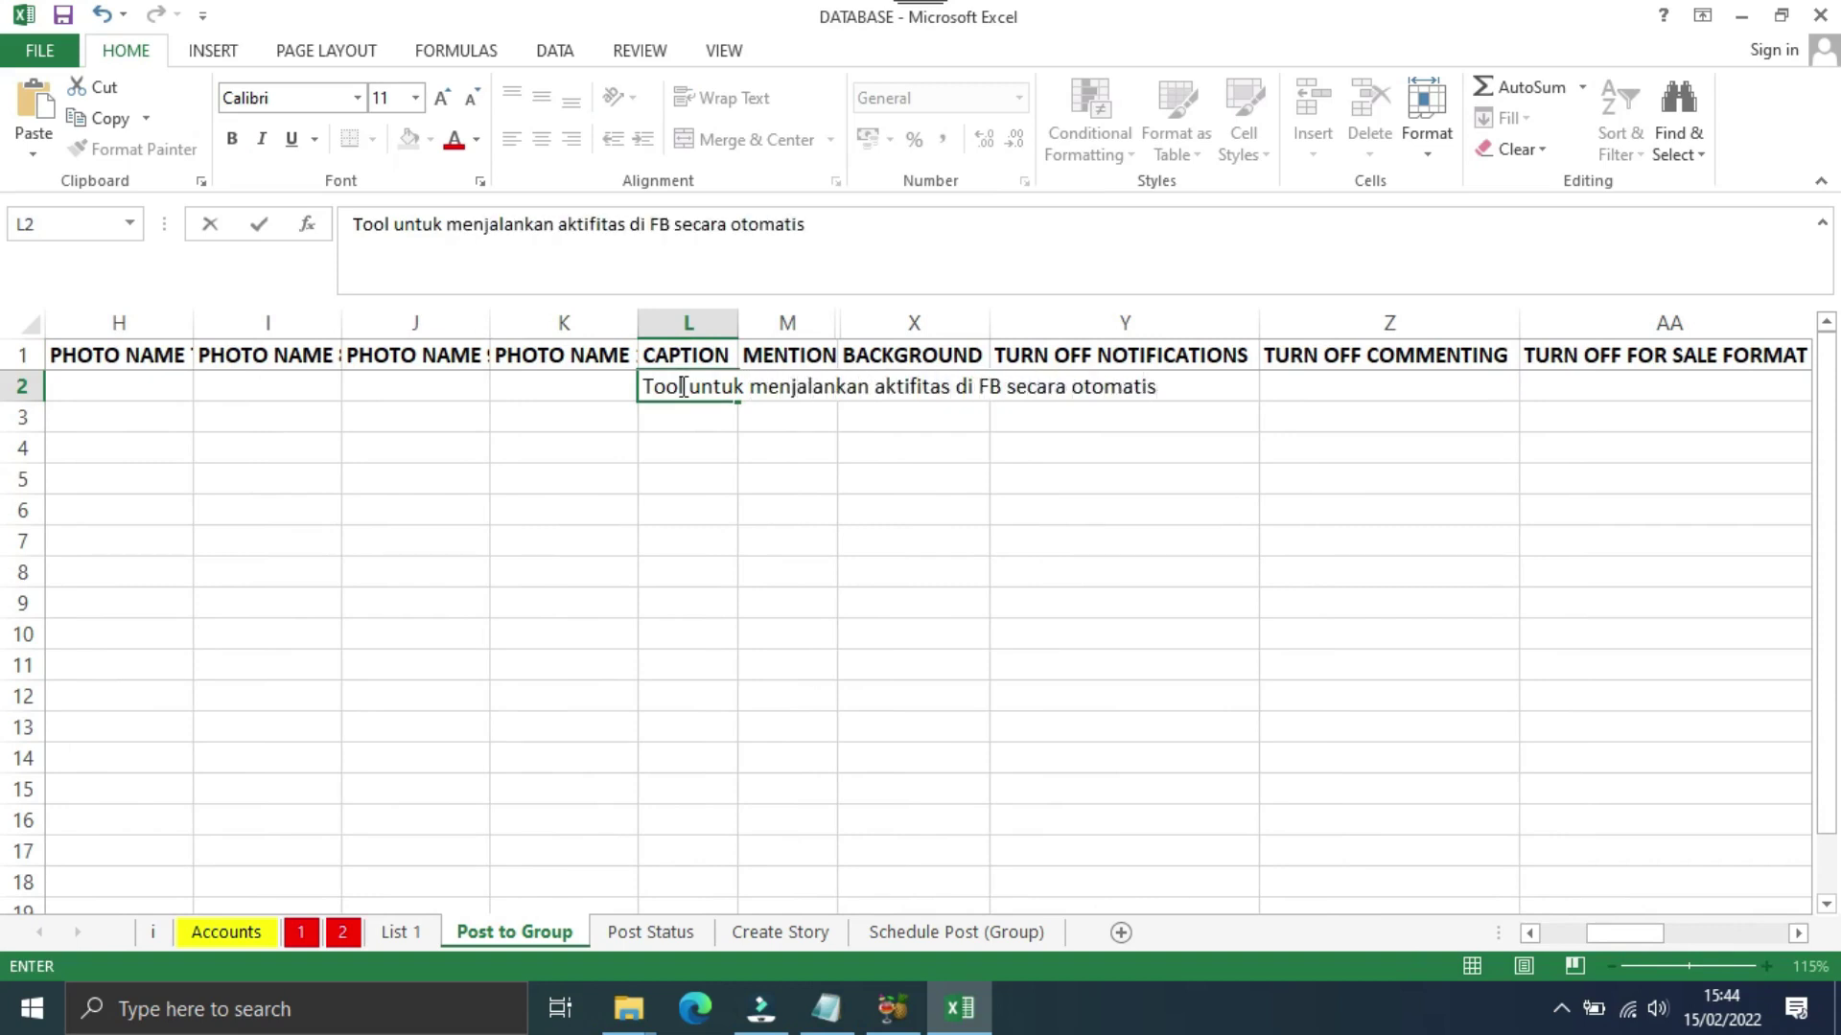
{"action": "type", "text": ". Silahkan chat ke "}
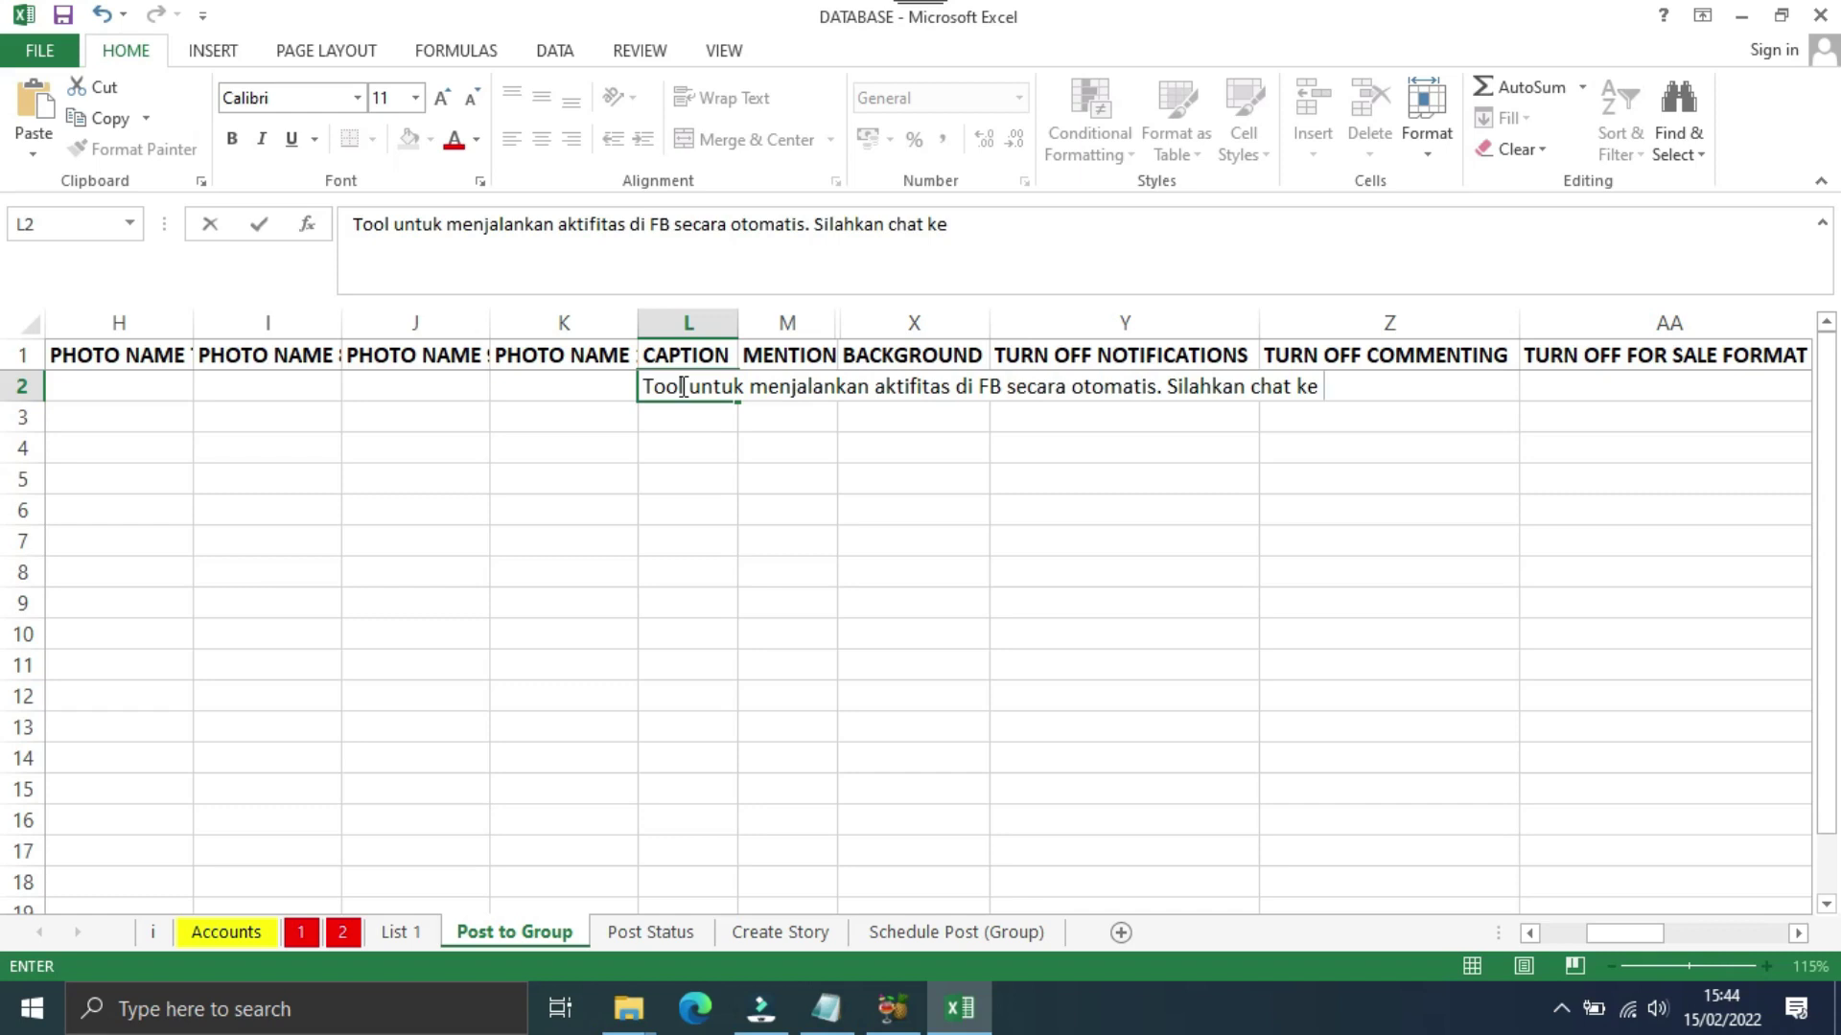
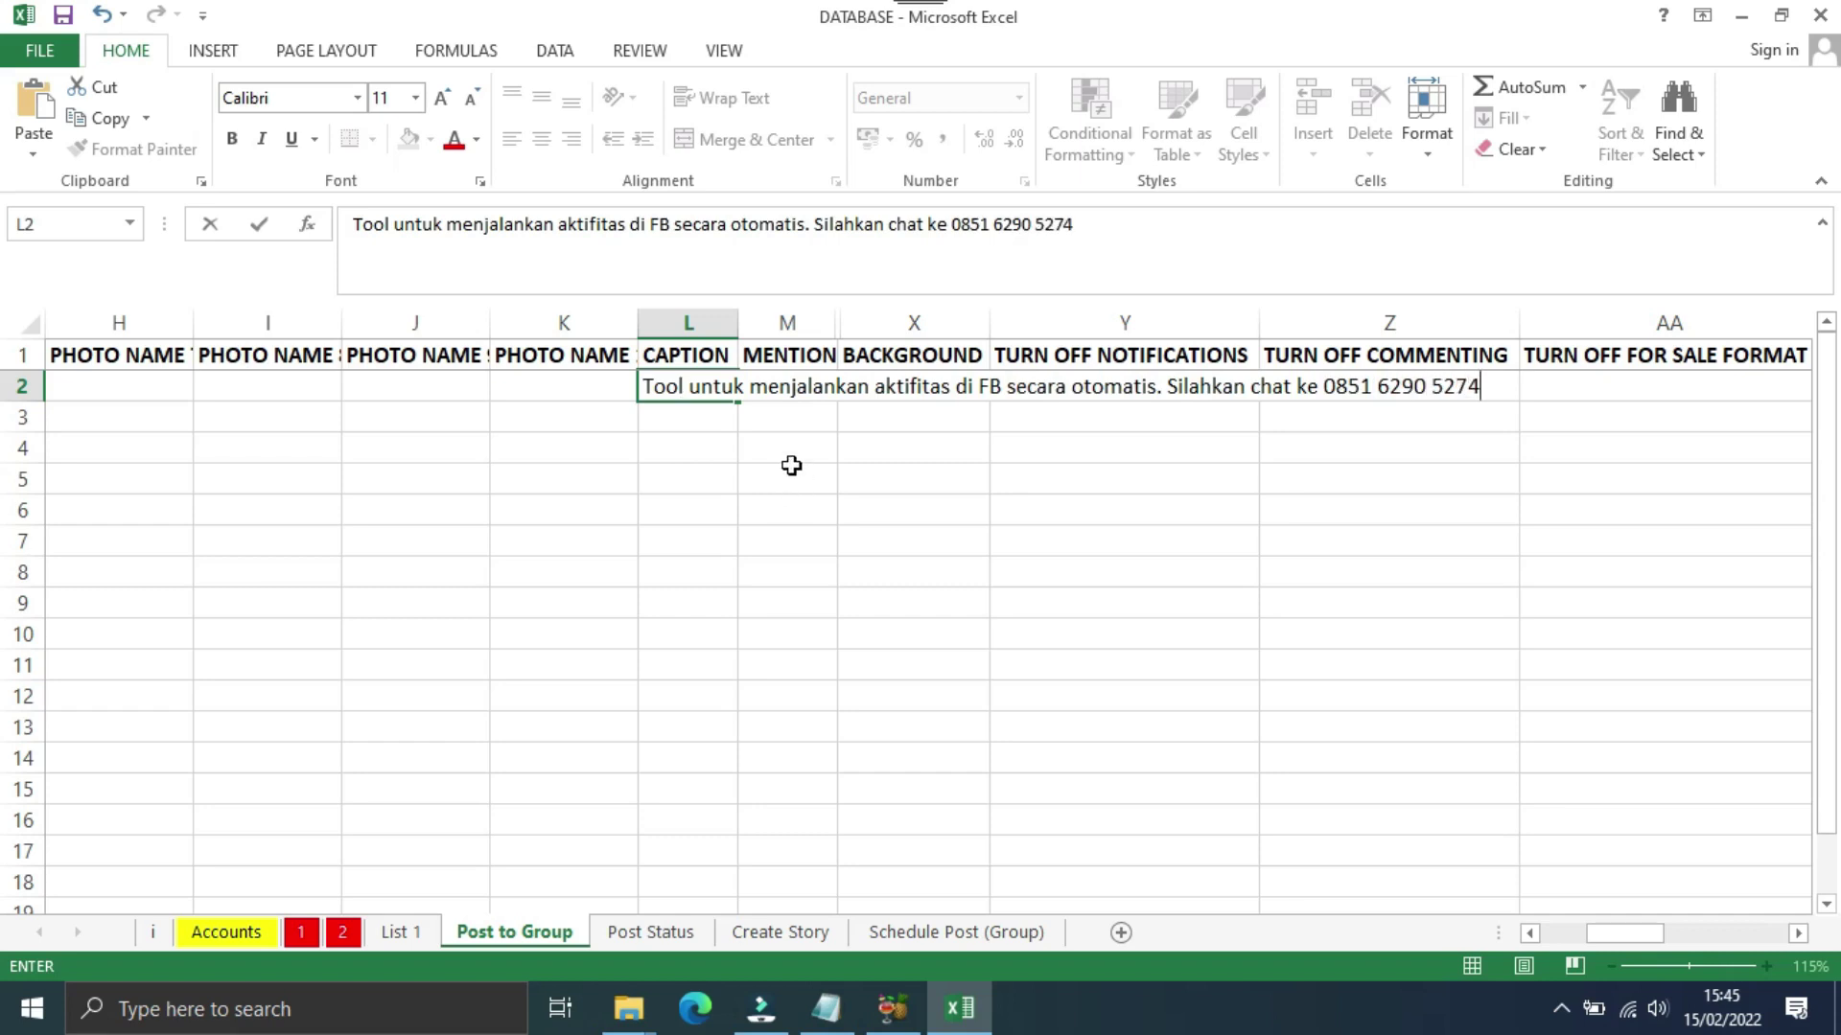
{"action": "left_click", "coordinate": [681, 419]}
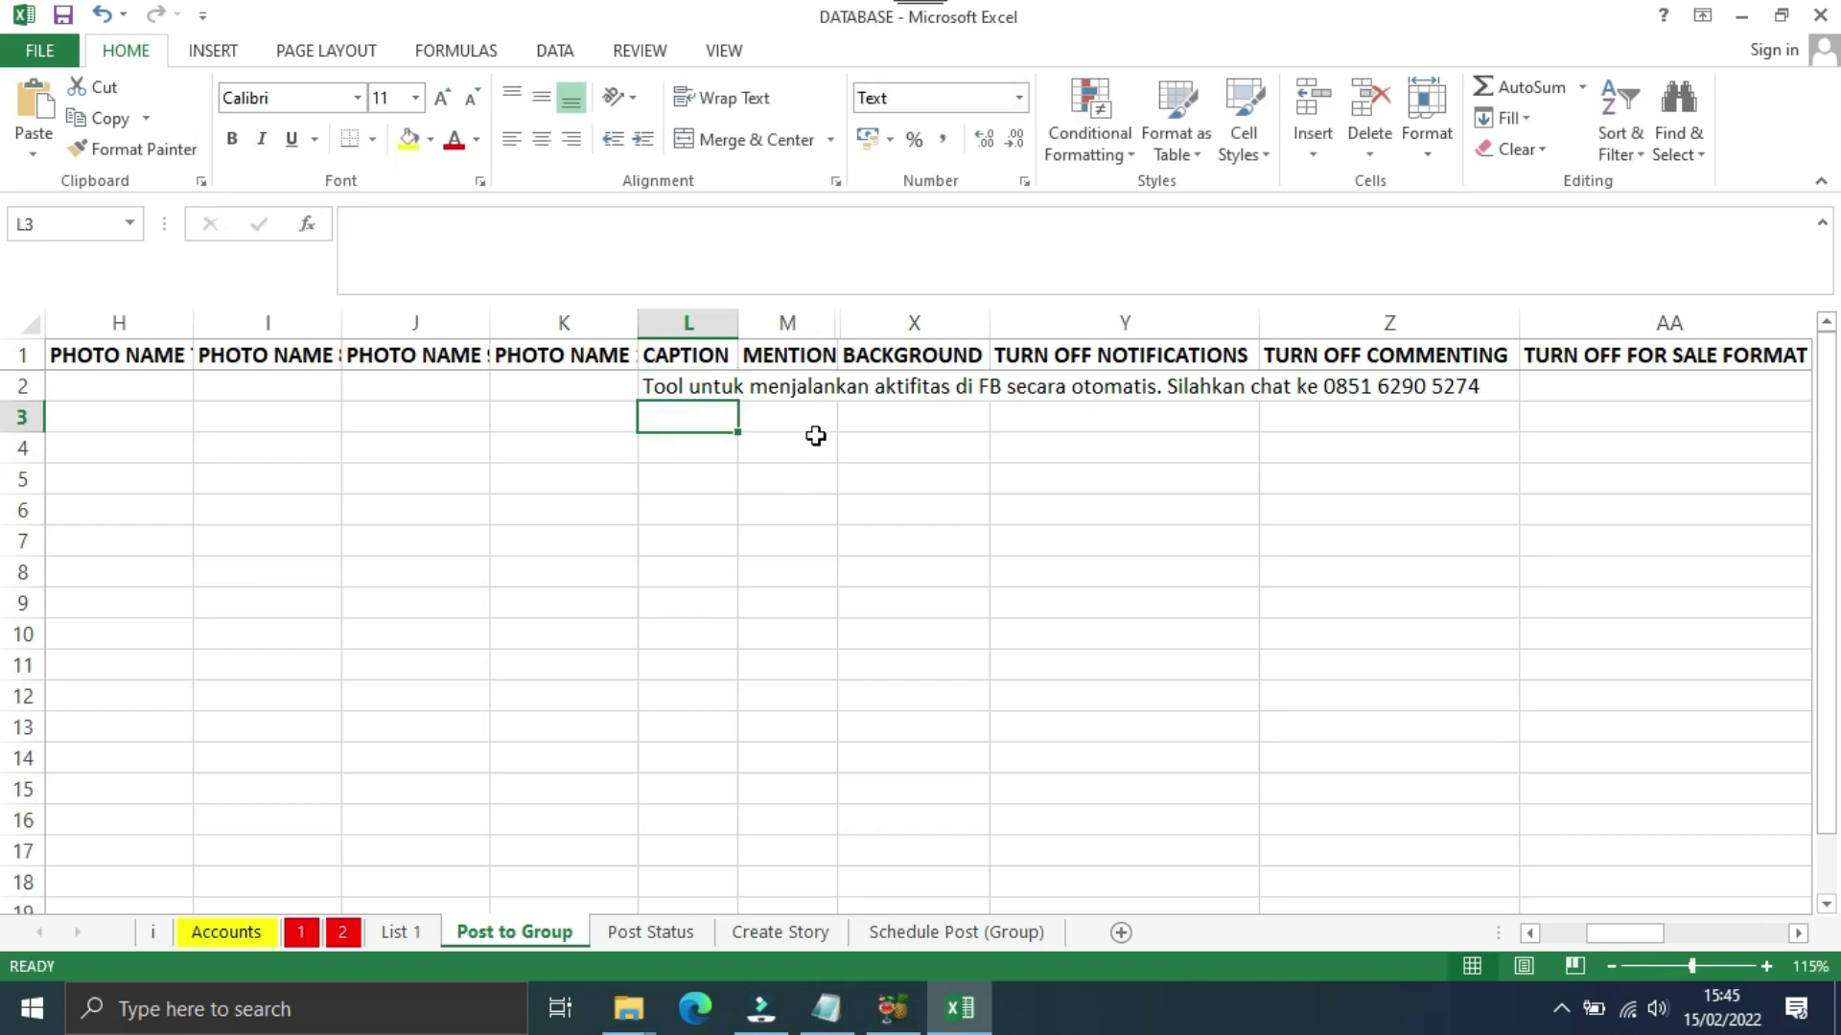
Step: Enter autoinstan as the mention in M2, which triggers an invalid-value error
{"action": "left_click", "coordinate": [778, 389]}
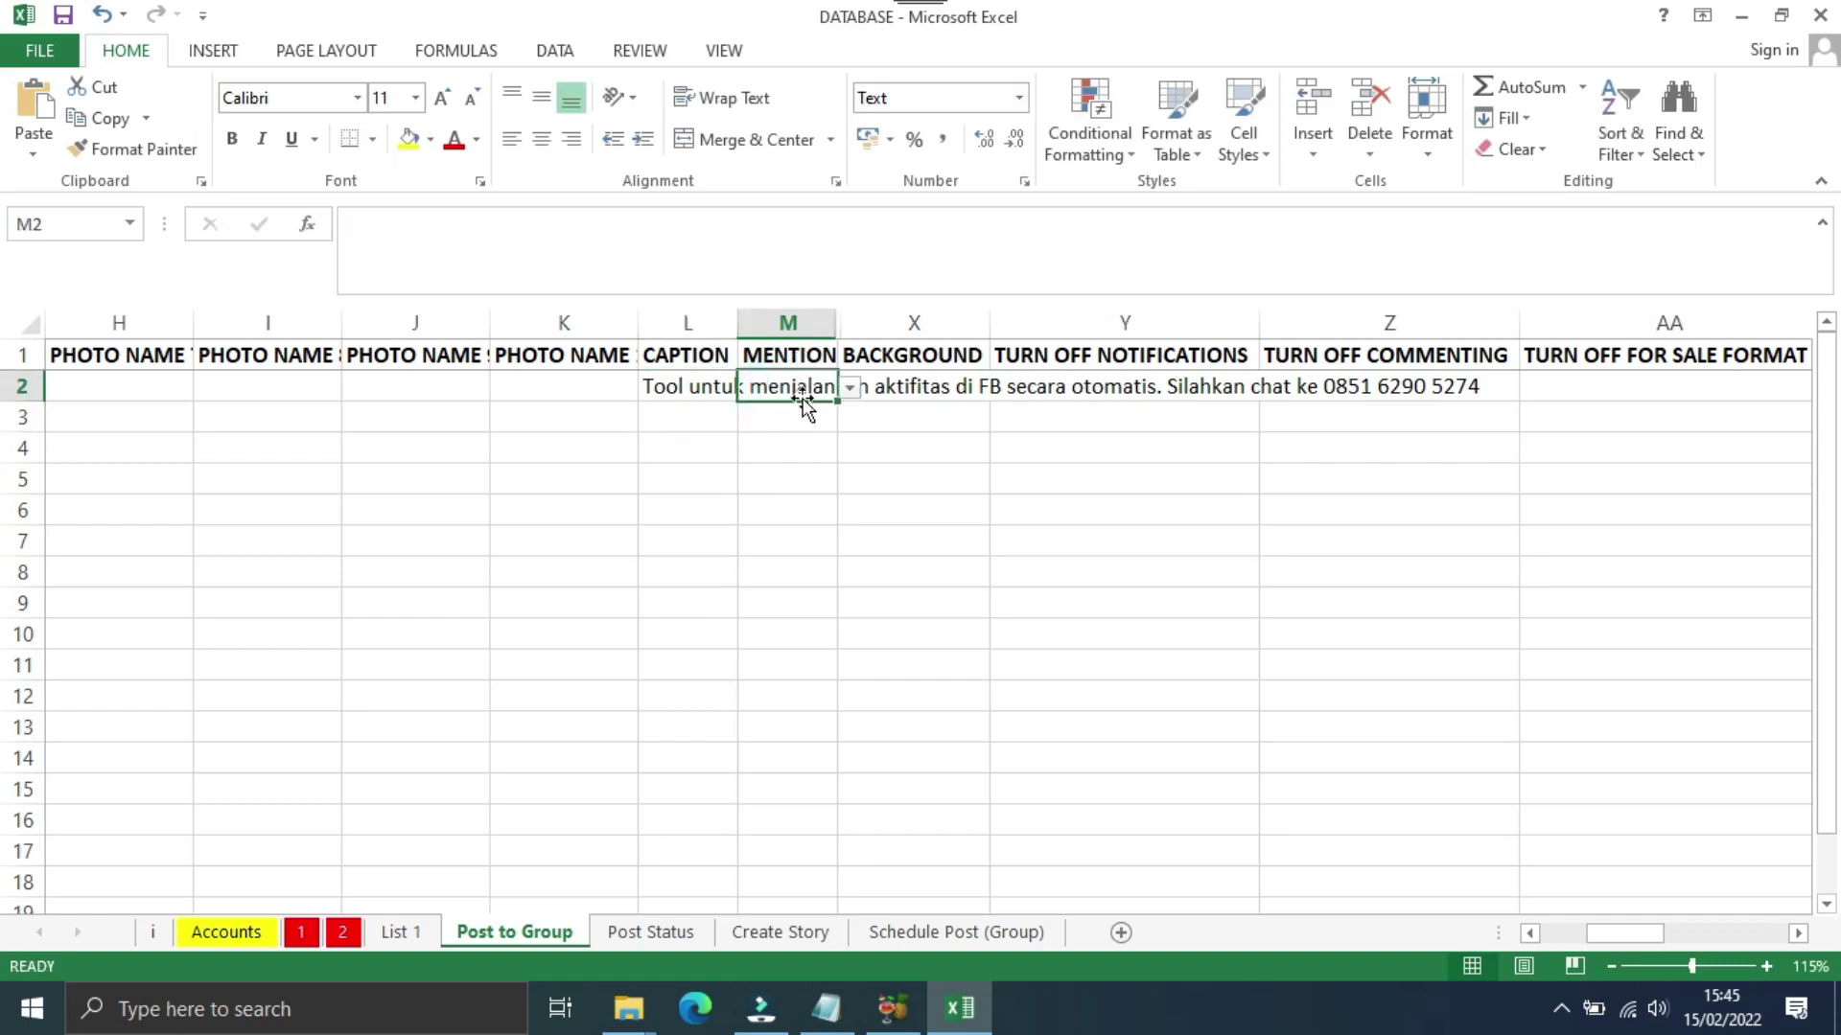
{"action": "type", "text": "autoinstan"}
{"action": "key", "text": "Return"}
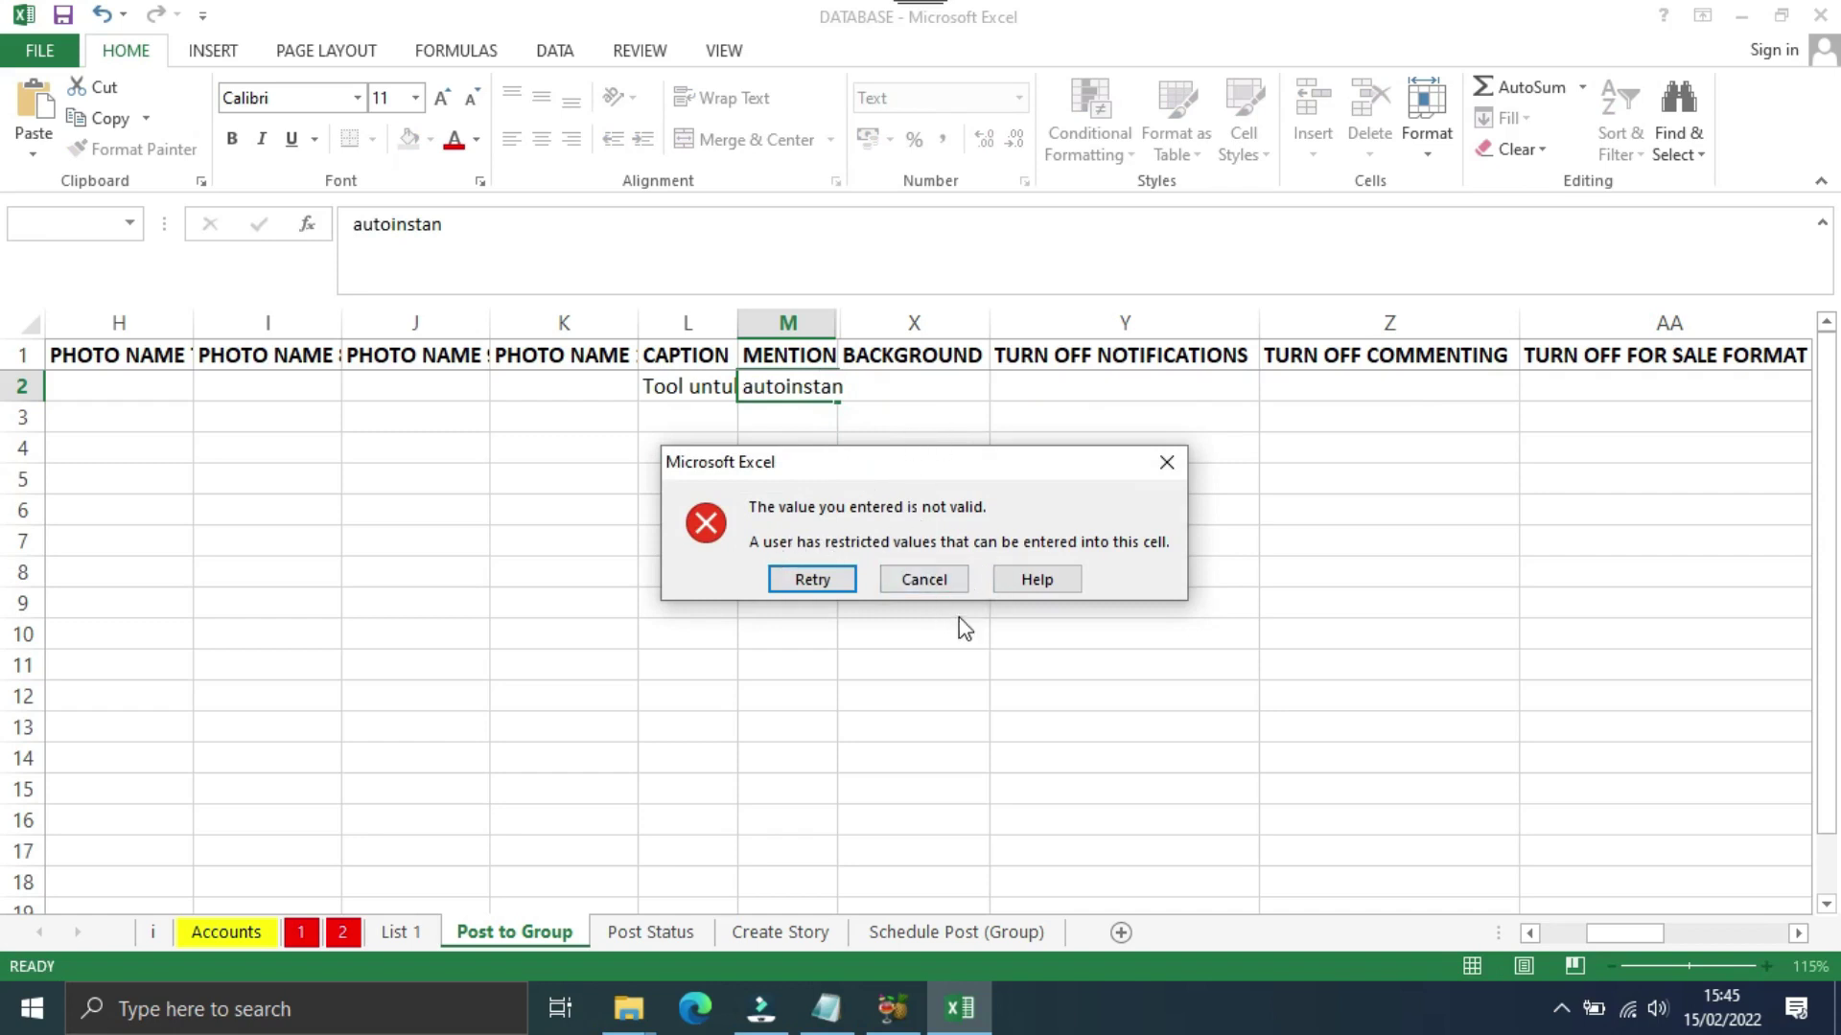
Step: Turn off M2's Data Validation error alert and re-enter autoinstan as the mention
{"action": "left_click", "coordinate": [1166, 462]}
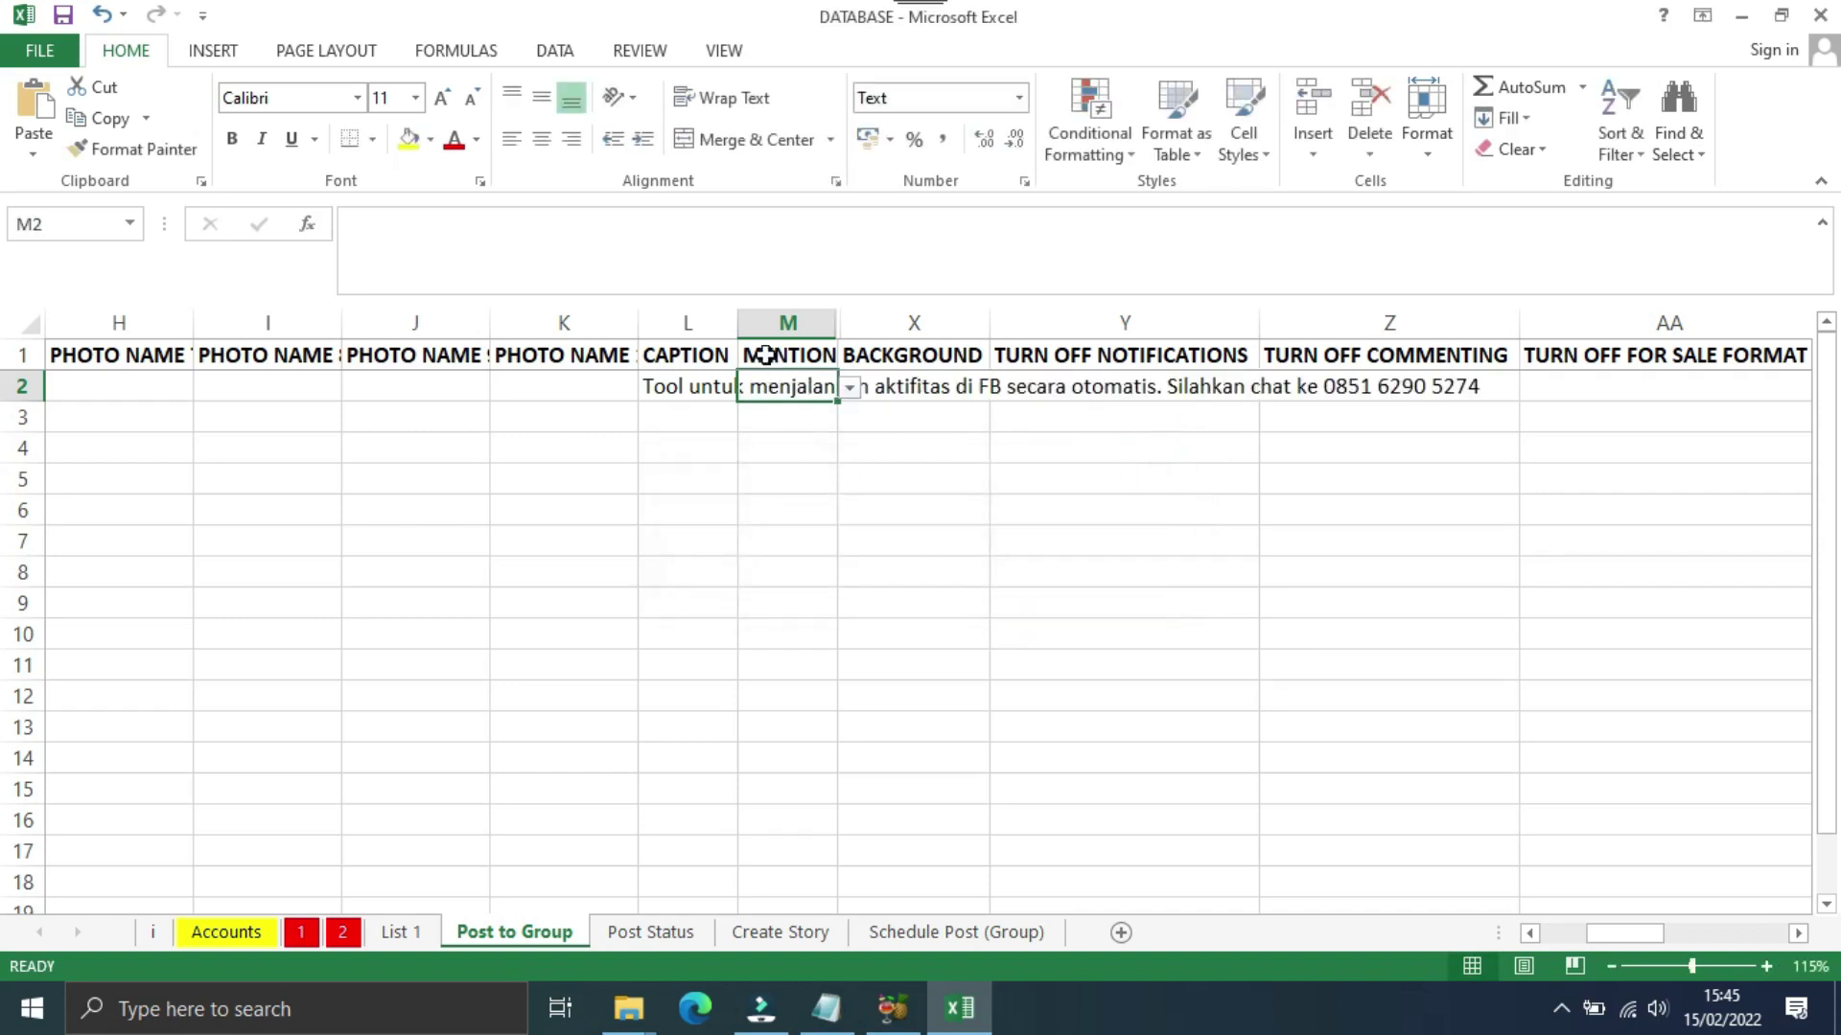
{"action": "left_click", "coordinate": [553, 56]}
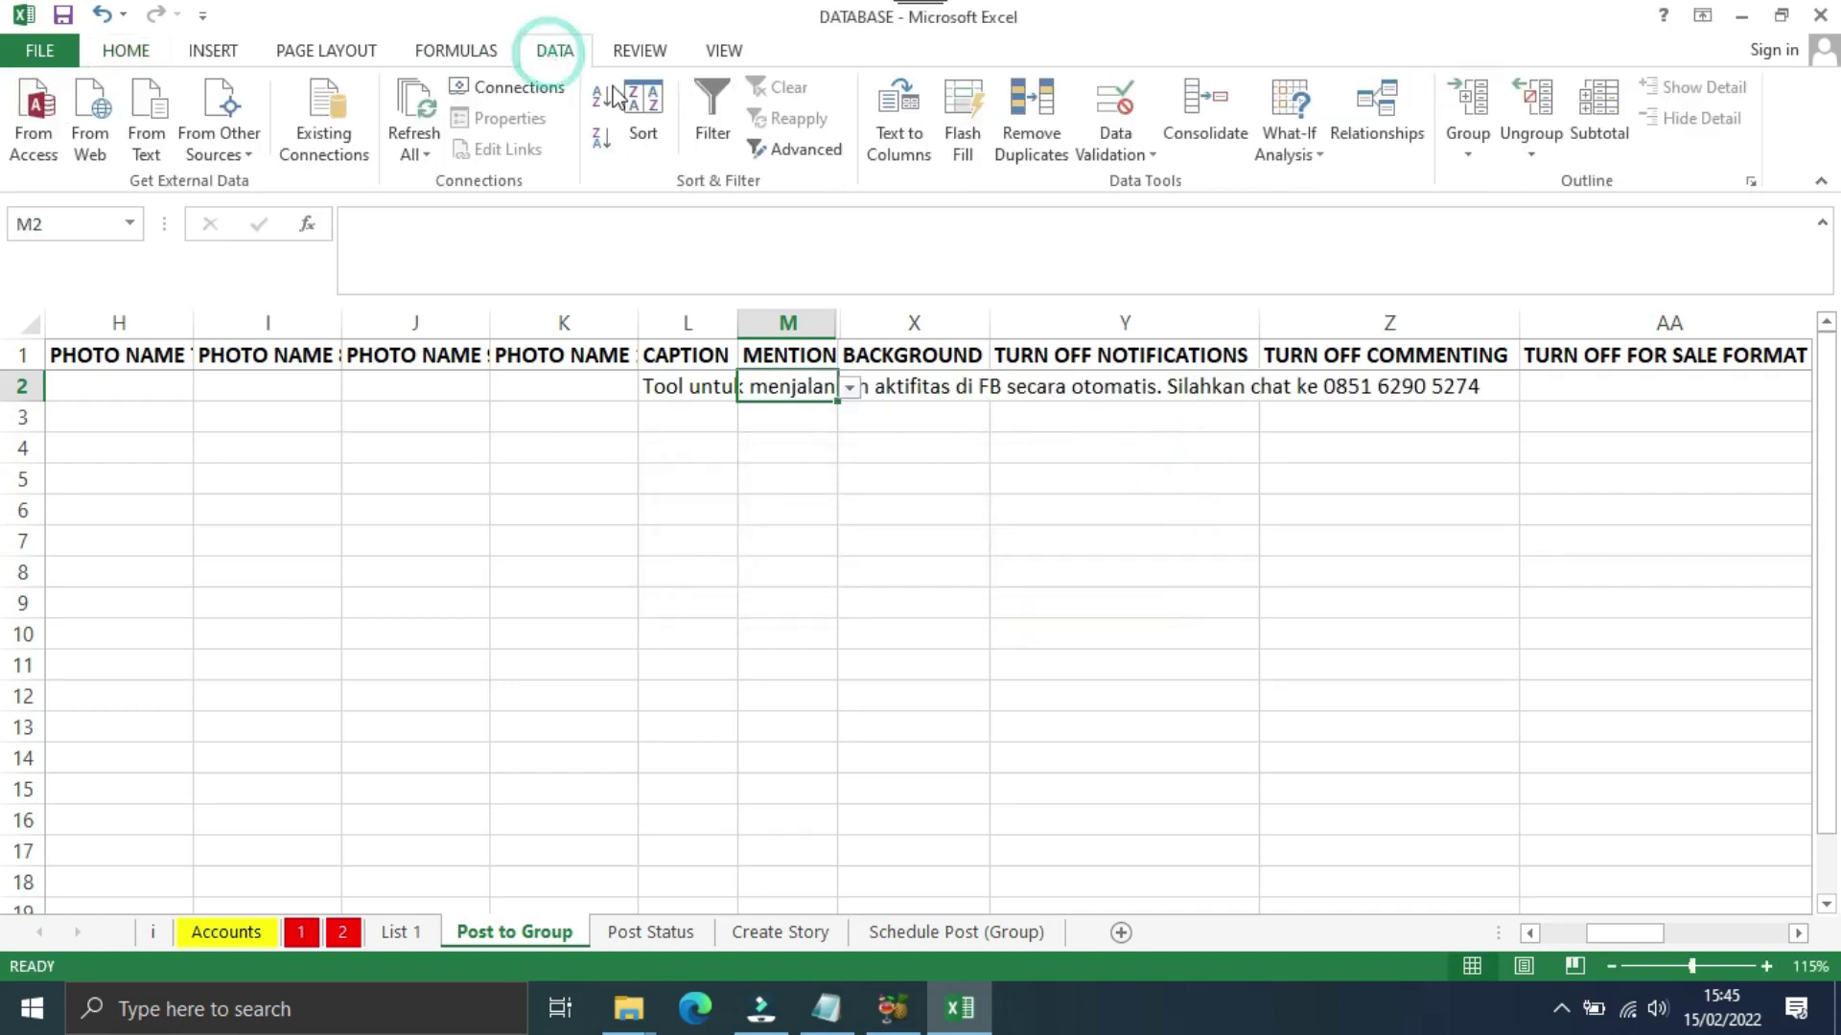
{"action": "left_click", "coordinate": [1129, 148]}
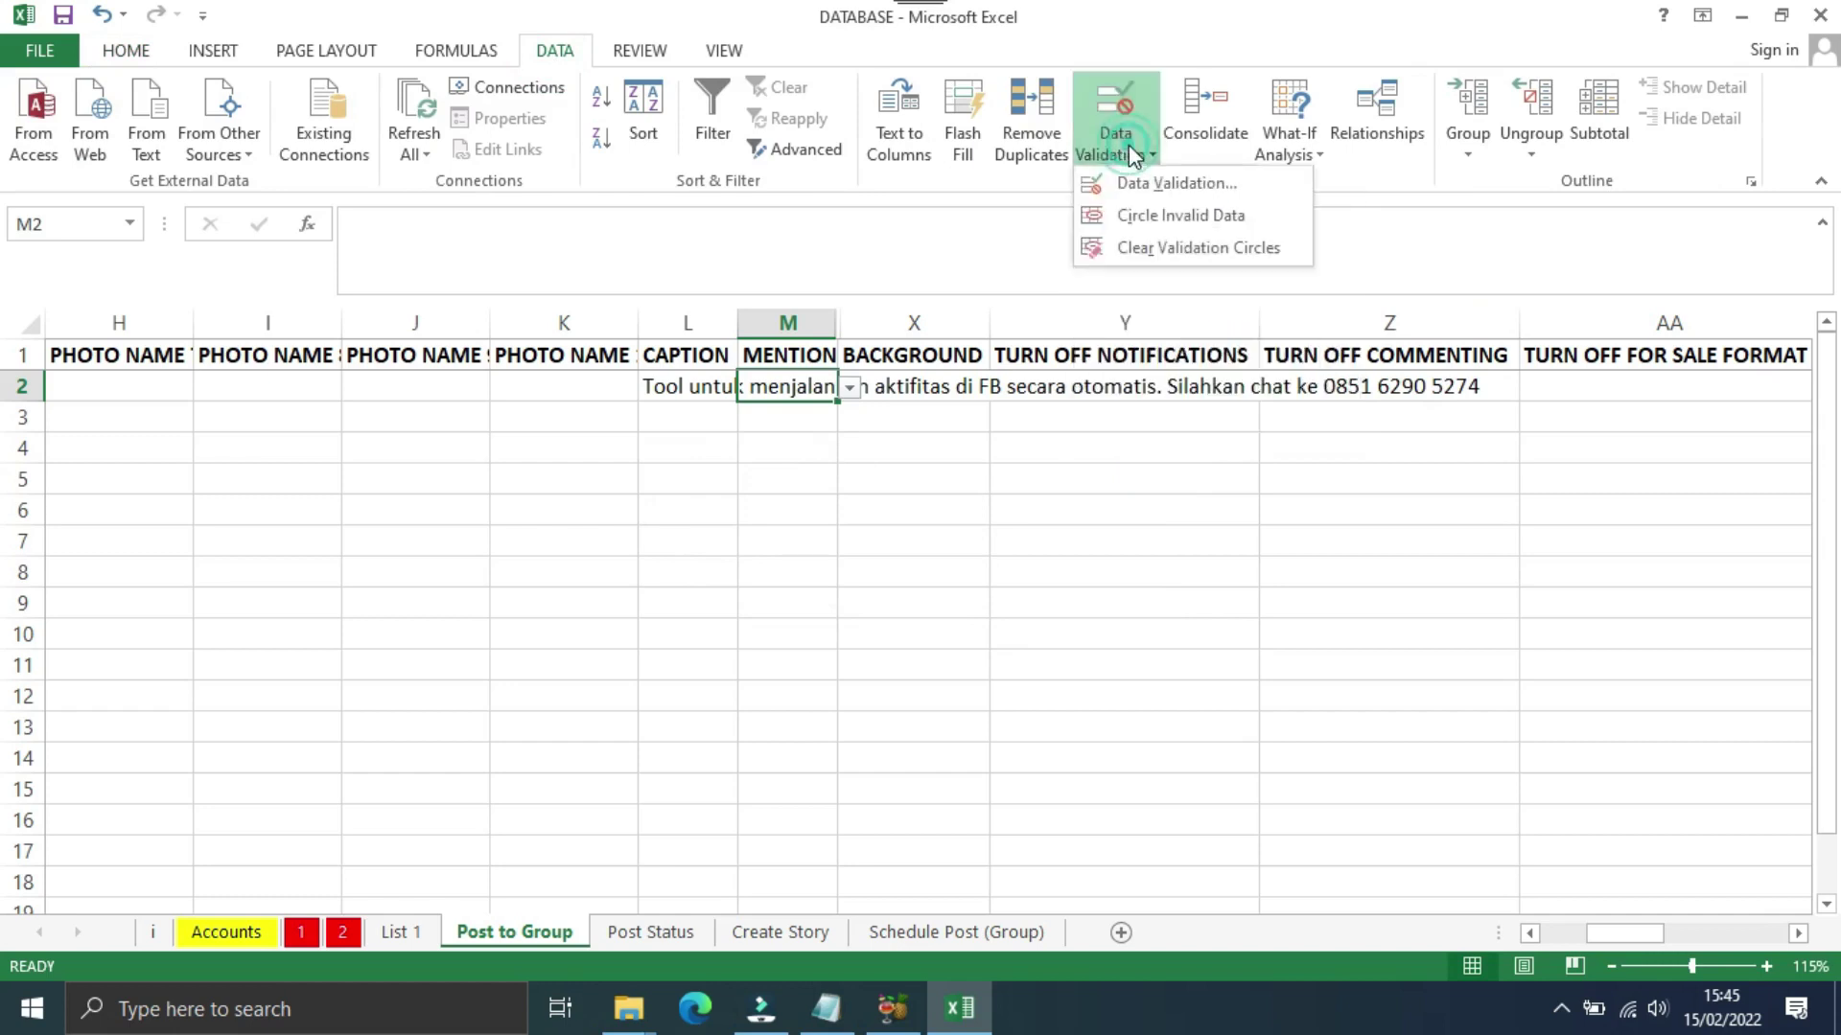
{"action": "left_click", "coordinate": [1162, 185]}
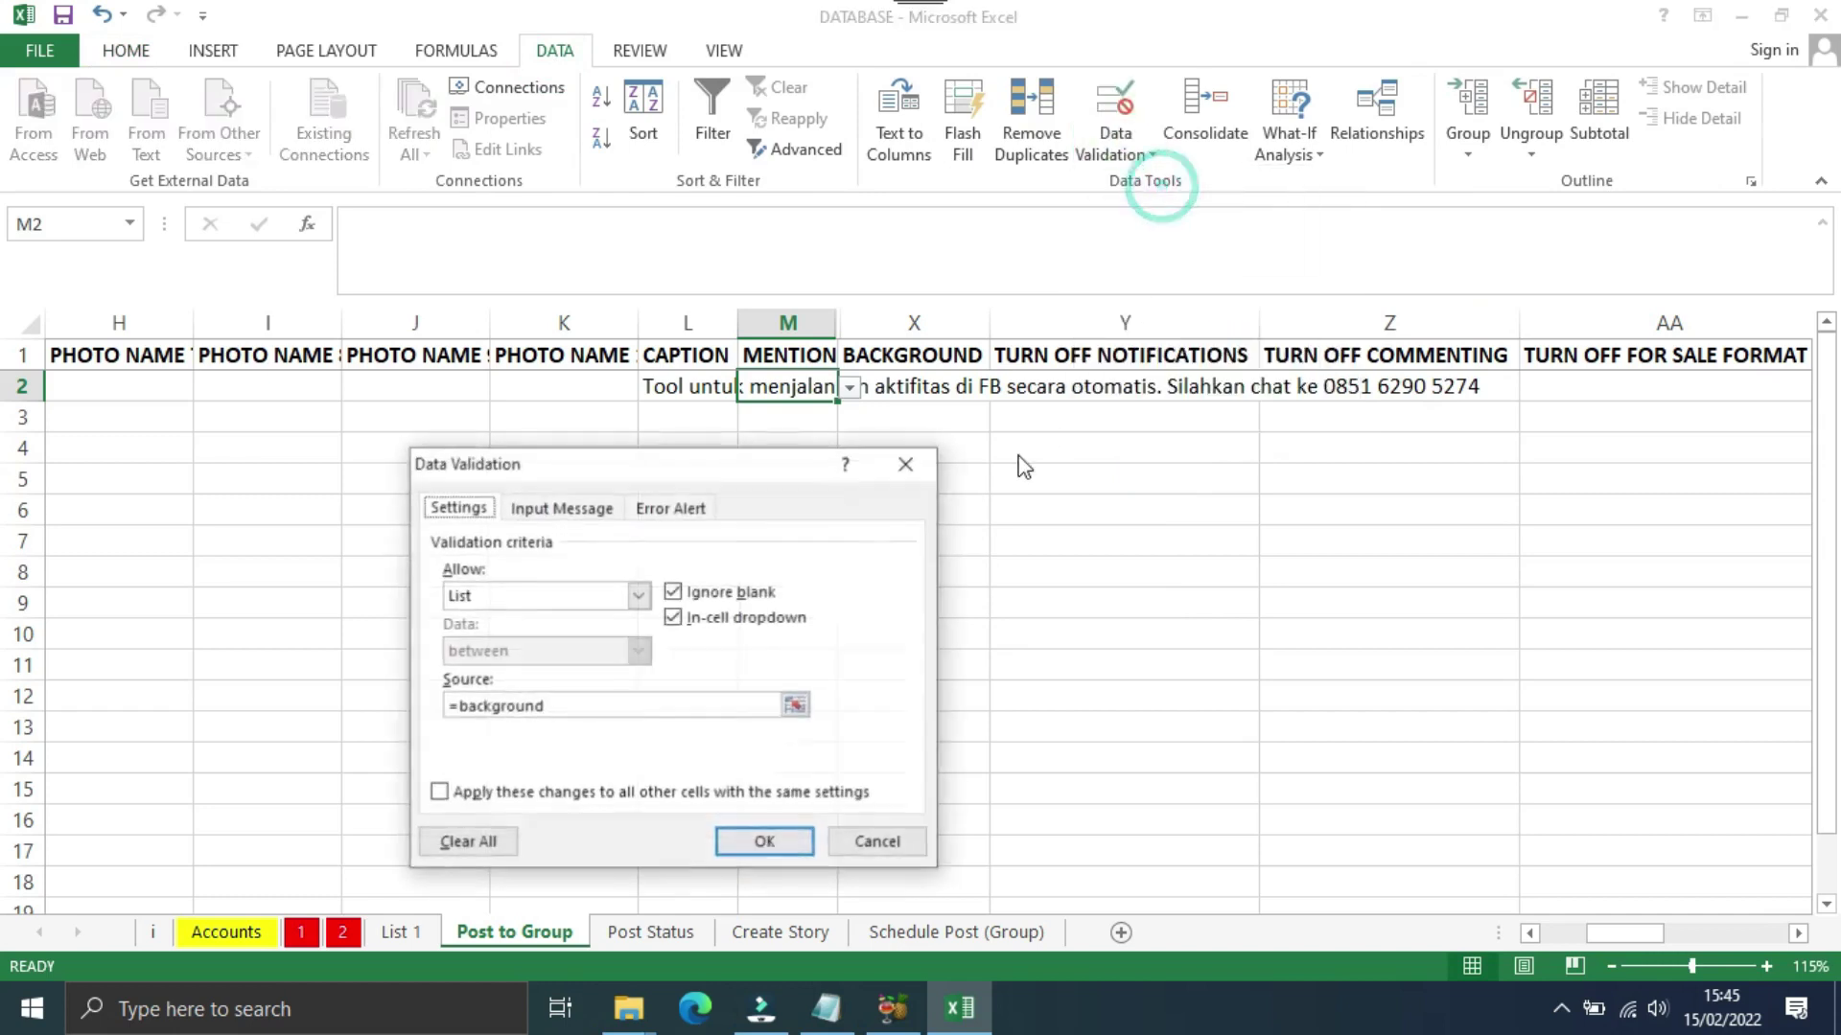
{"action": "left_click", "coordinate": [669, 515]}
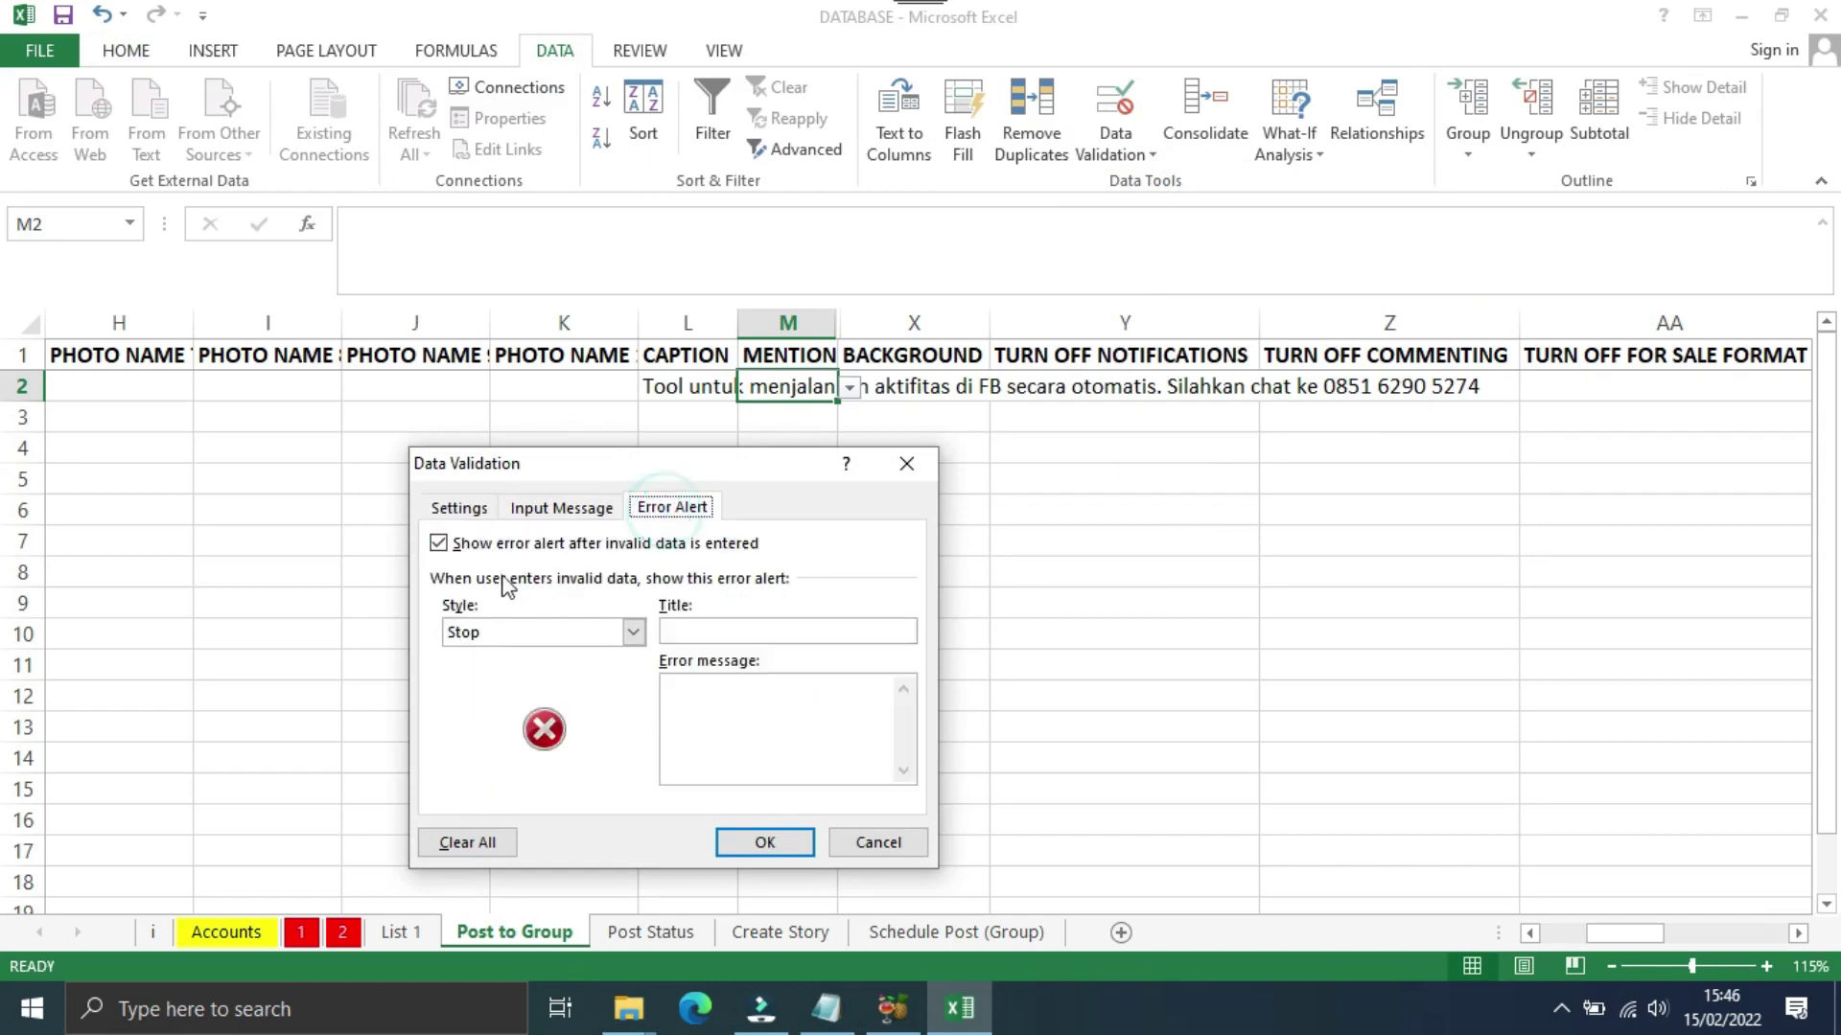
{"action": "left_click", "coordinate": [440, 542]}
{"action": "left_click", "coordinate": [764, 842]}
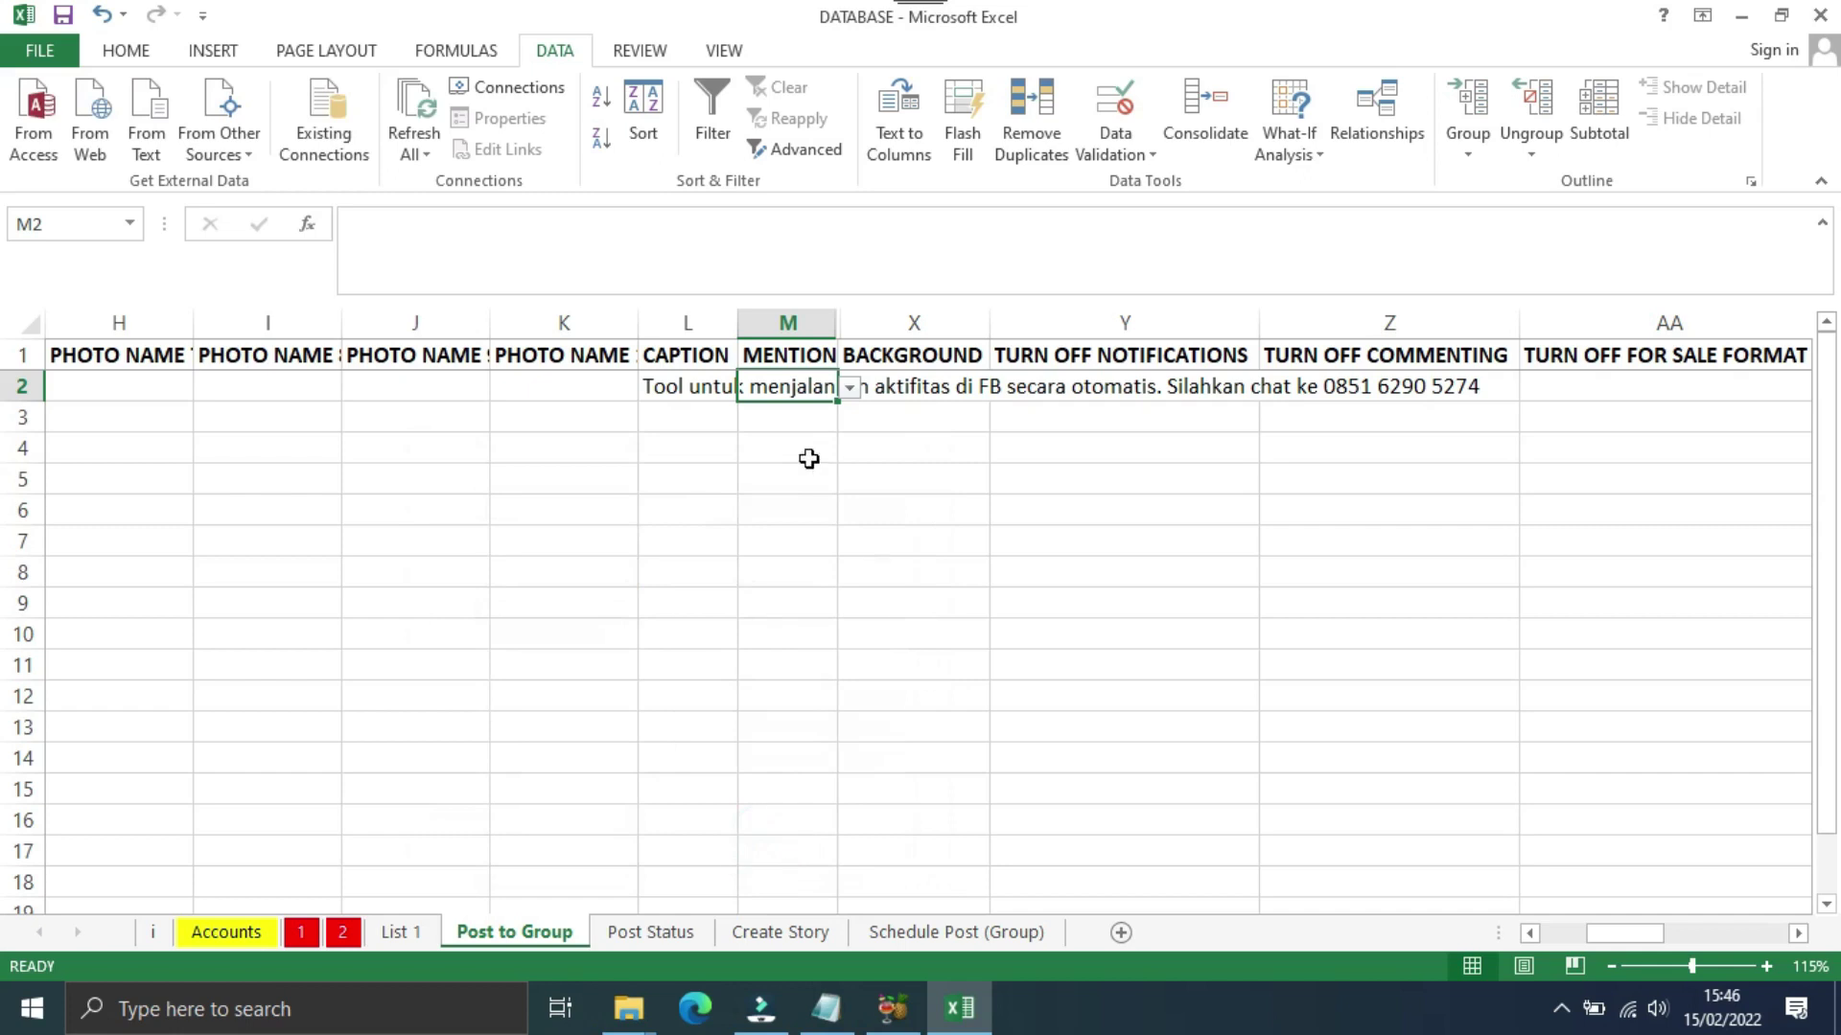
{"action": "type", "text": "autoinstan"}
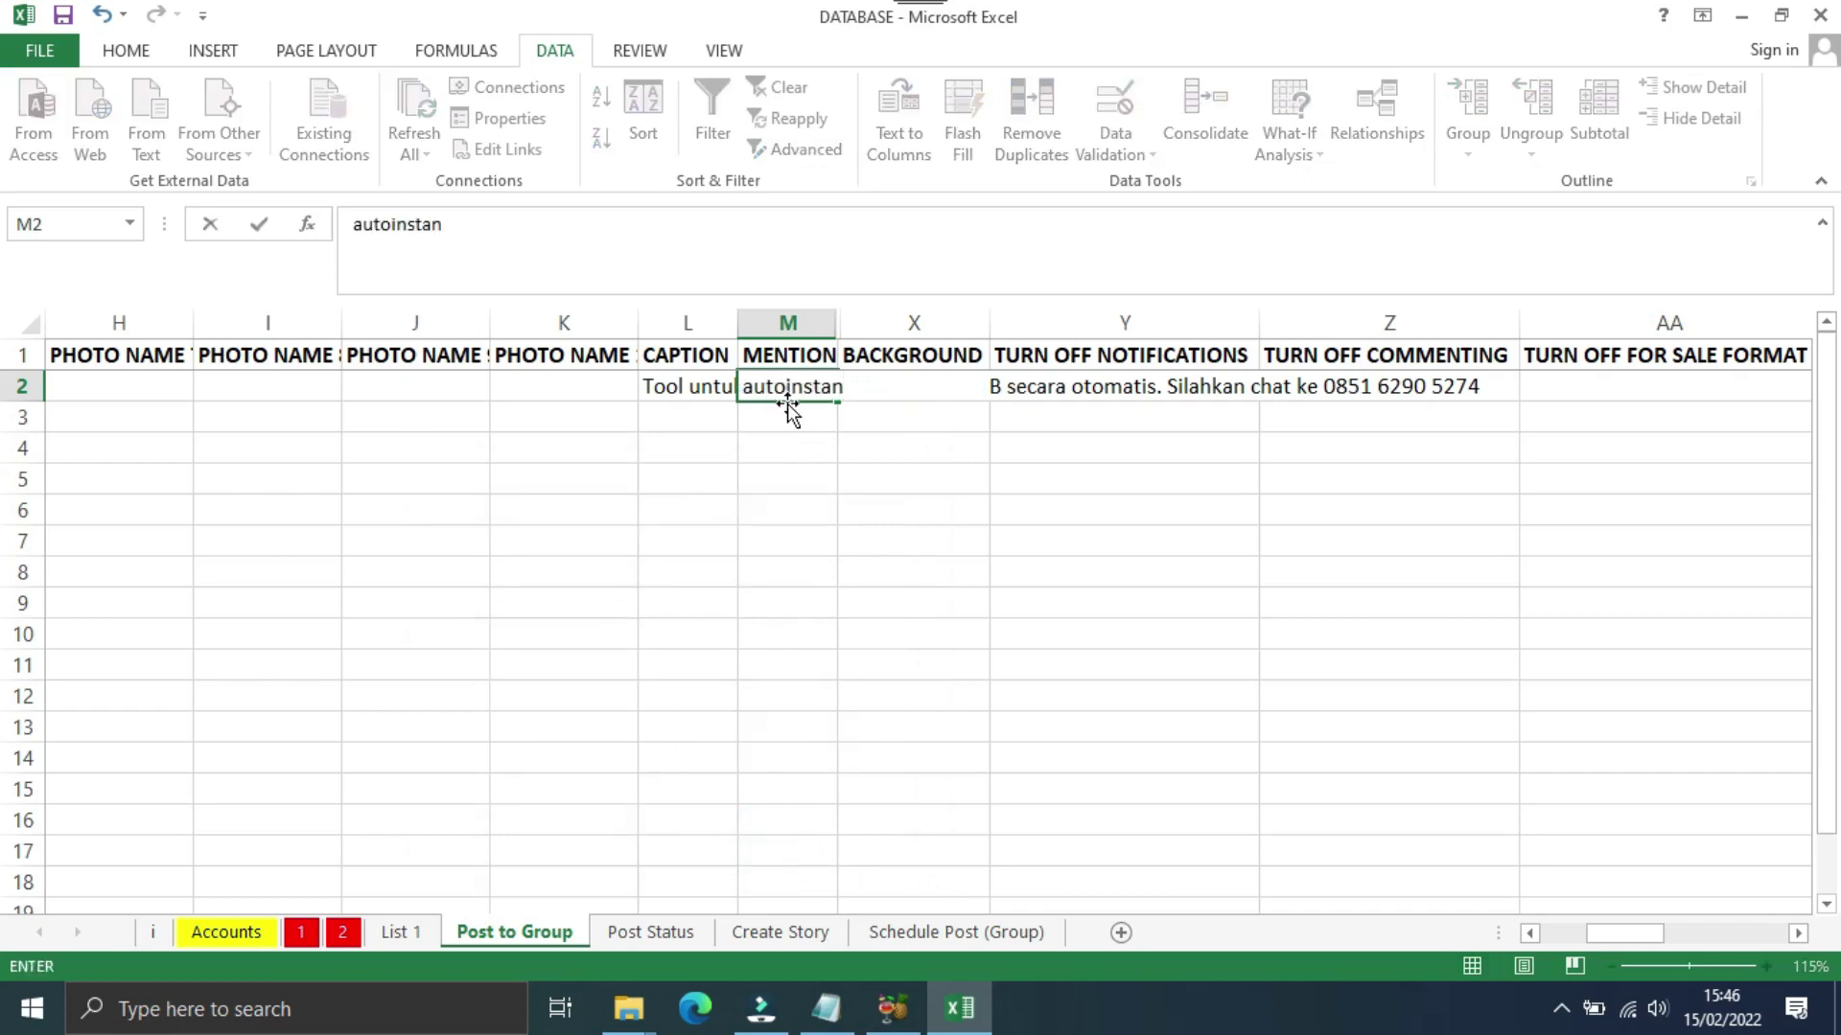
{"action": "left_click", "coordinate": [786, 404]}
Step: Leave BACKGROUND in X2 blank and set TURN OFF NOTIFICATIONS in Y2 to Yes
{"action": "left_click", "coordinate": [883, 422]}
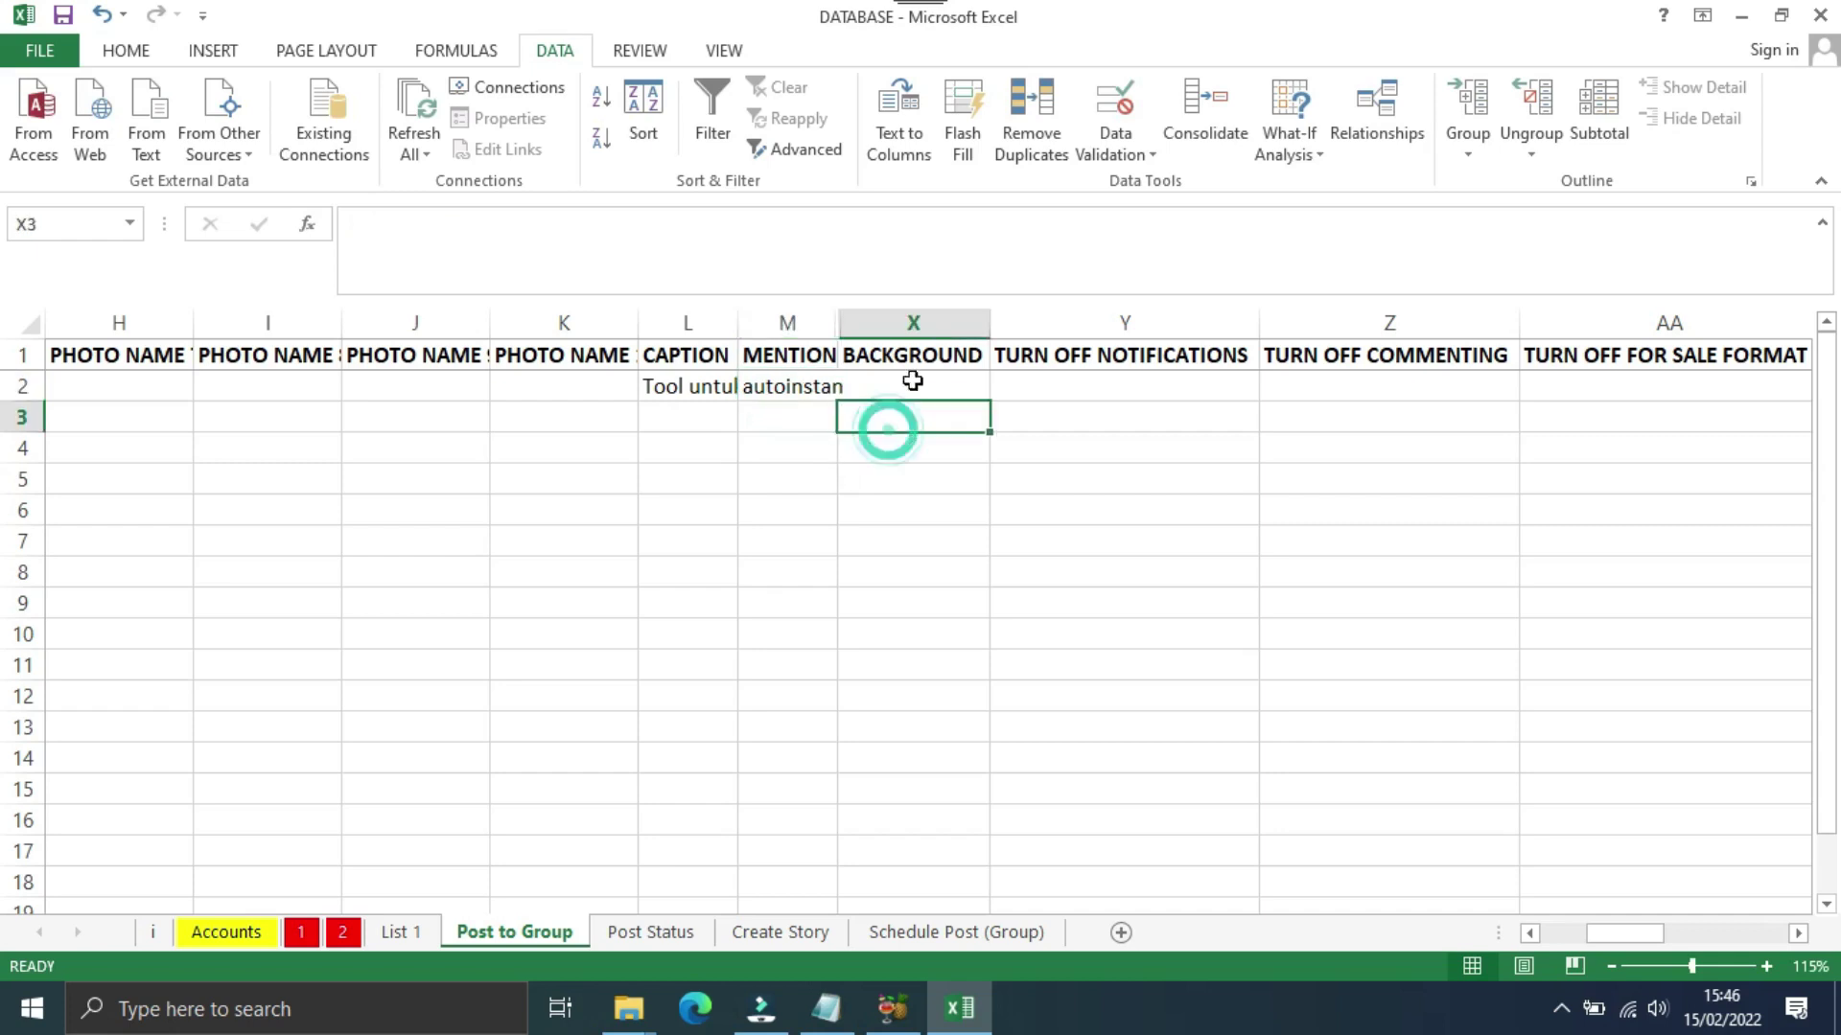
{"action": "left_click", "coordinate": [903, 392]}
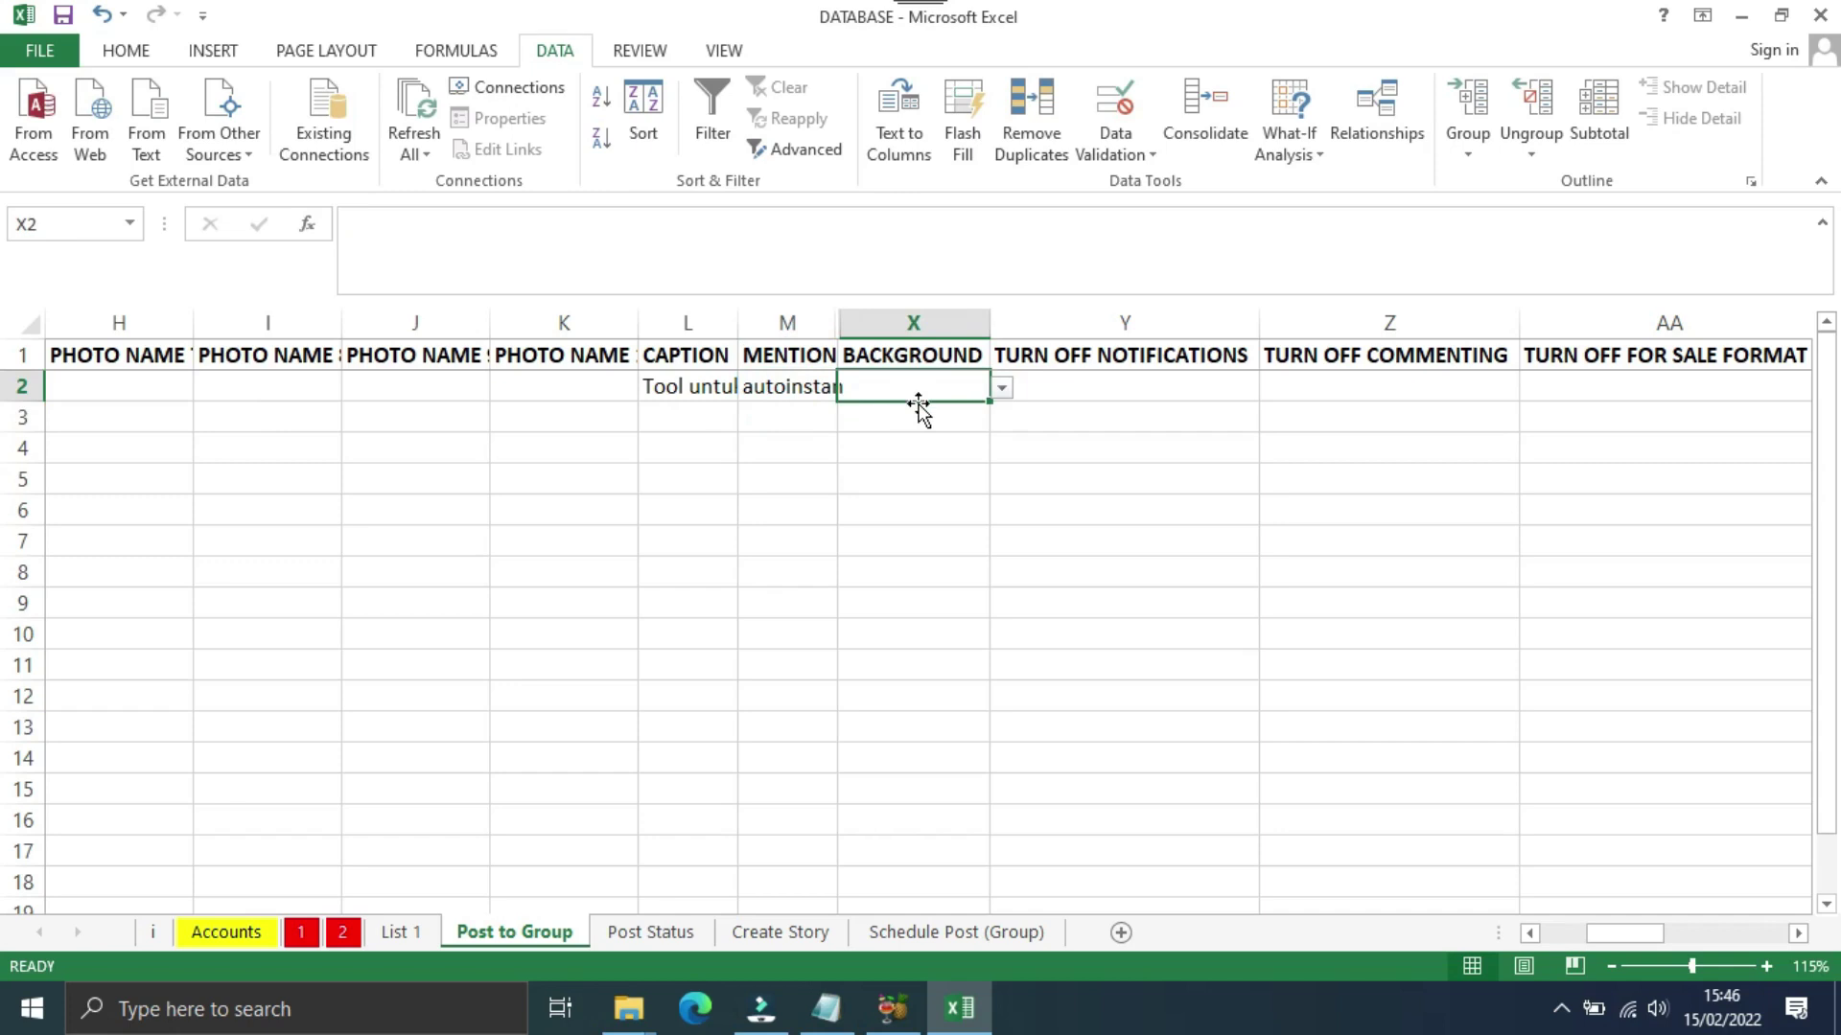
{"action": "left_click", "coordinate": [1001, 388]}
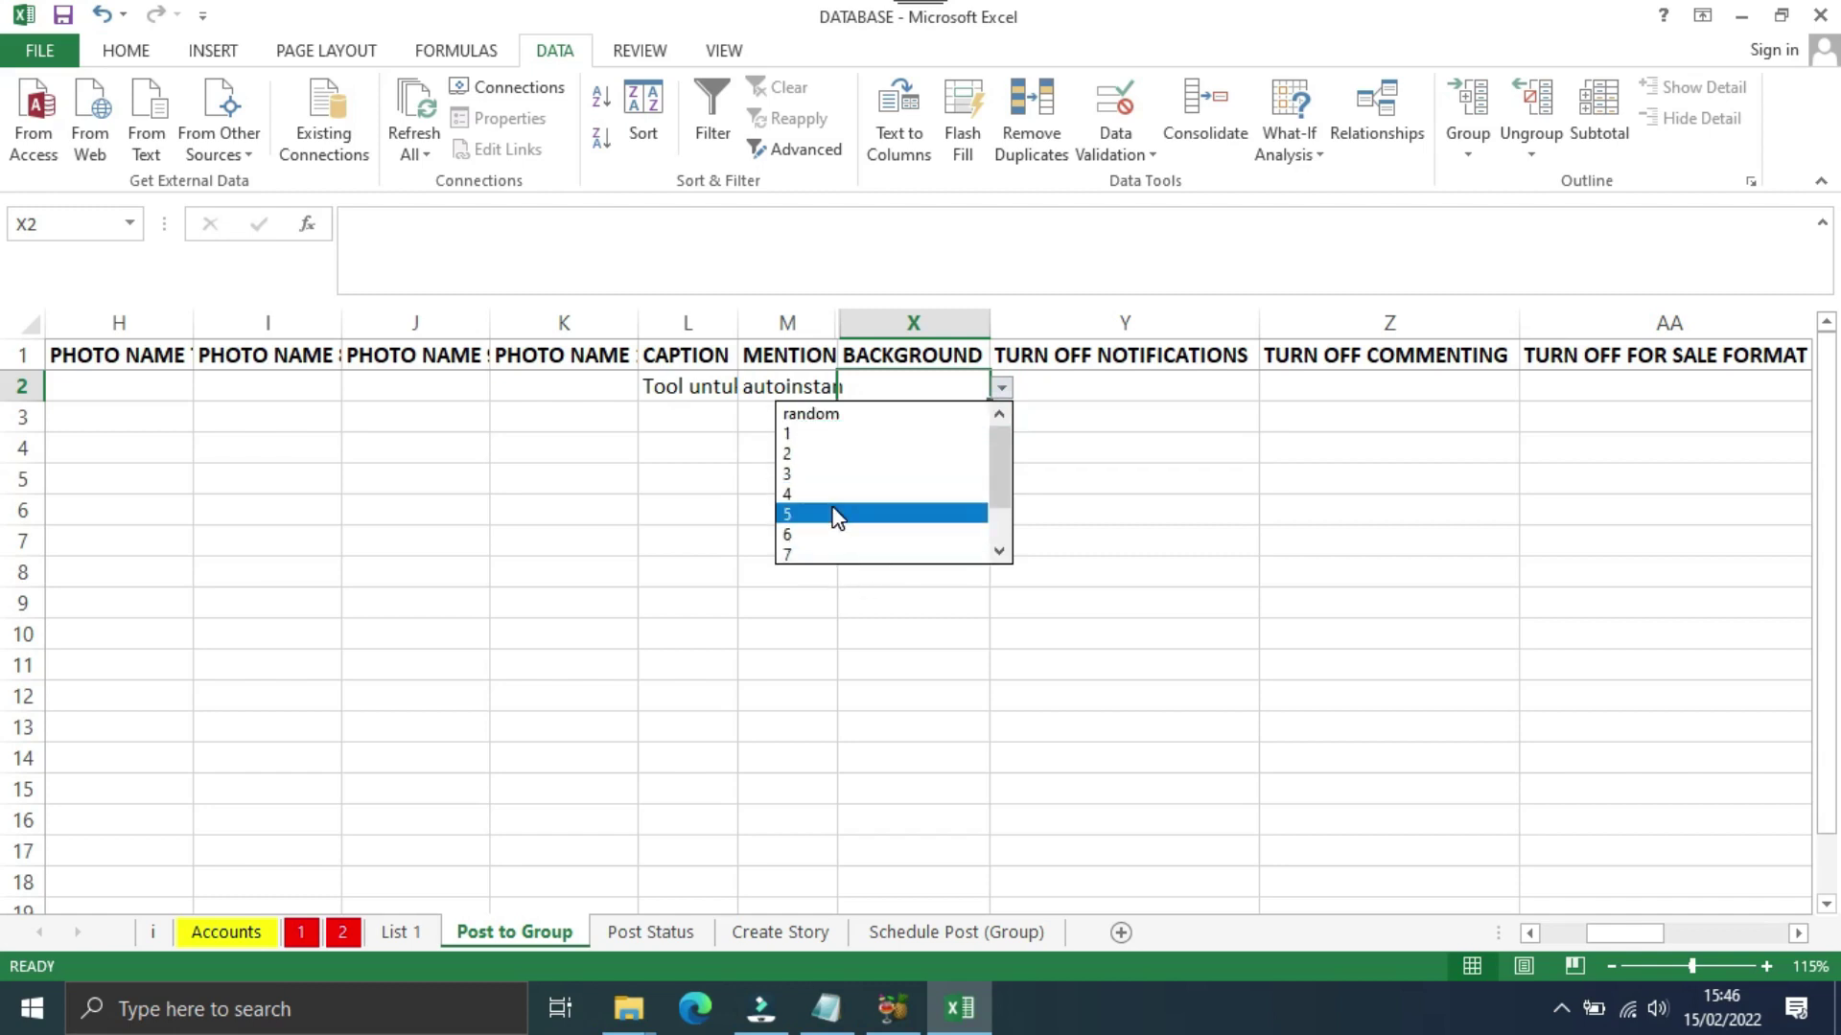
{"action": "left_click", "coordinate": [1112, 465]}
{"action": "left_click", "coordinate": [1156, 388]}
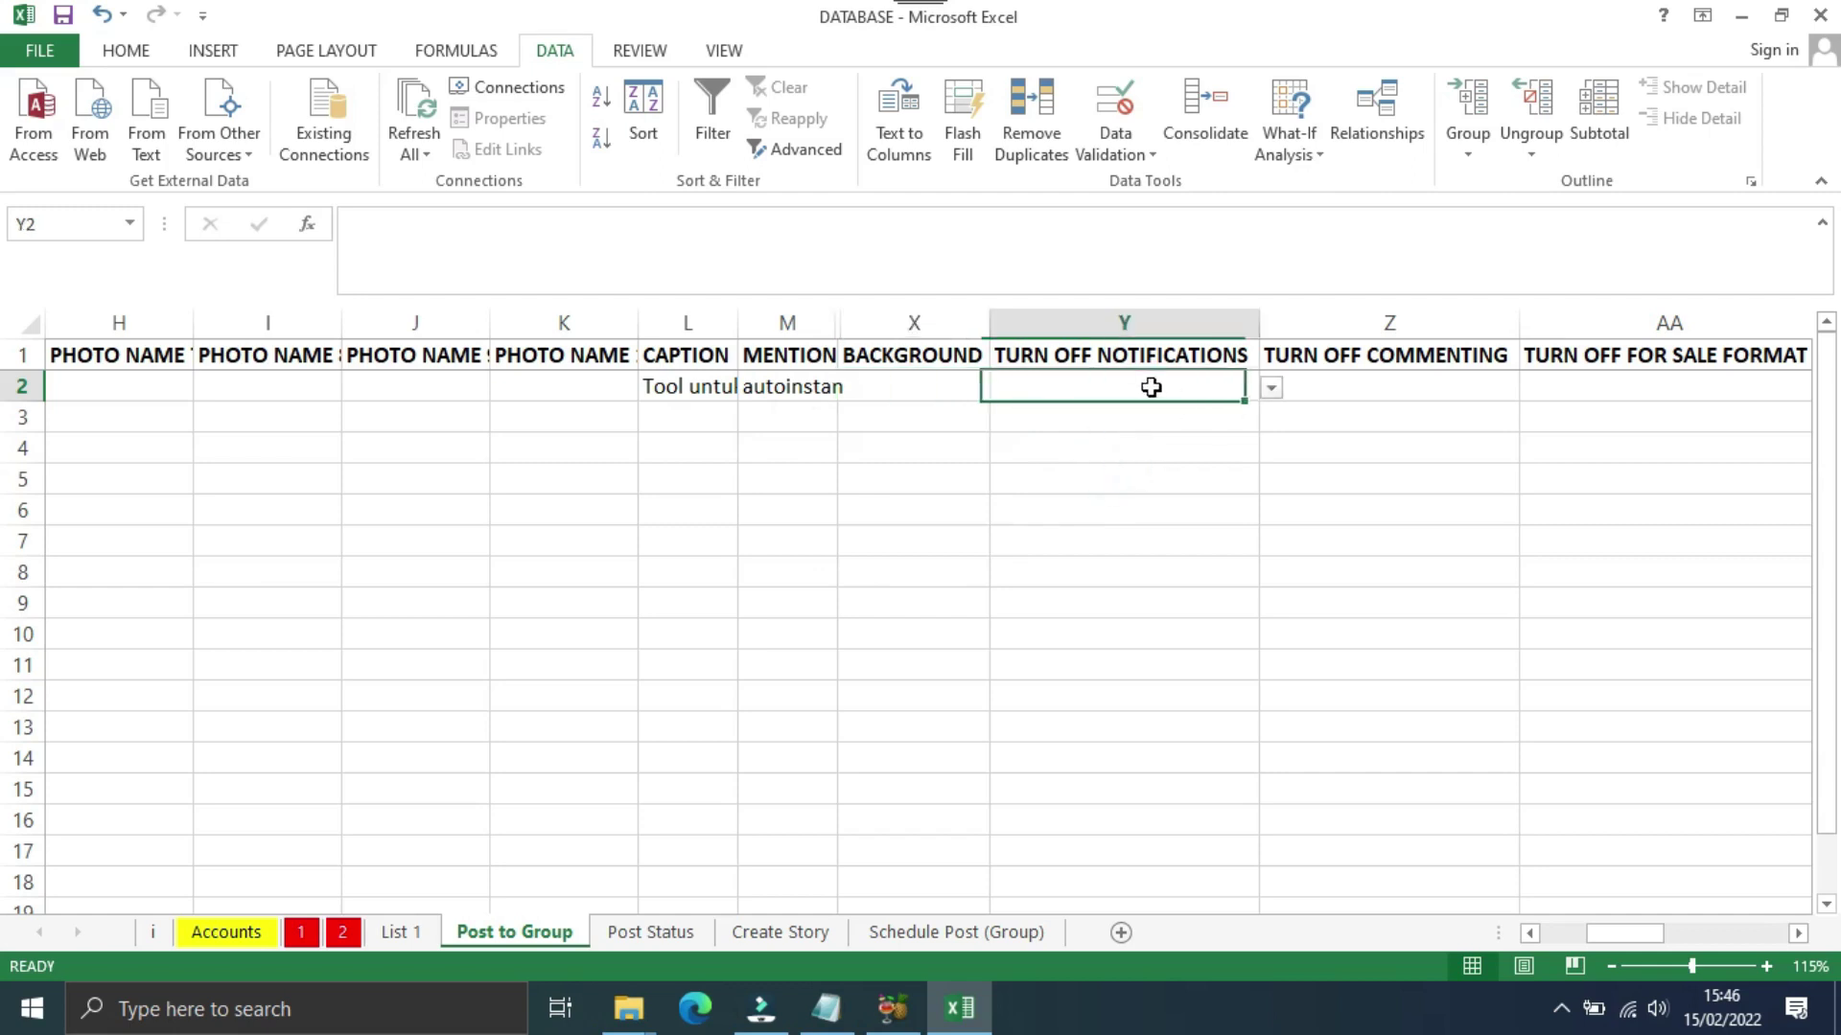
{"action": "left_click", "coordinate": [1272, 388]}
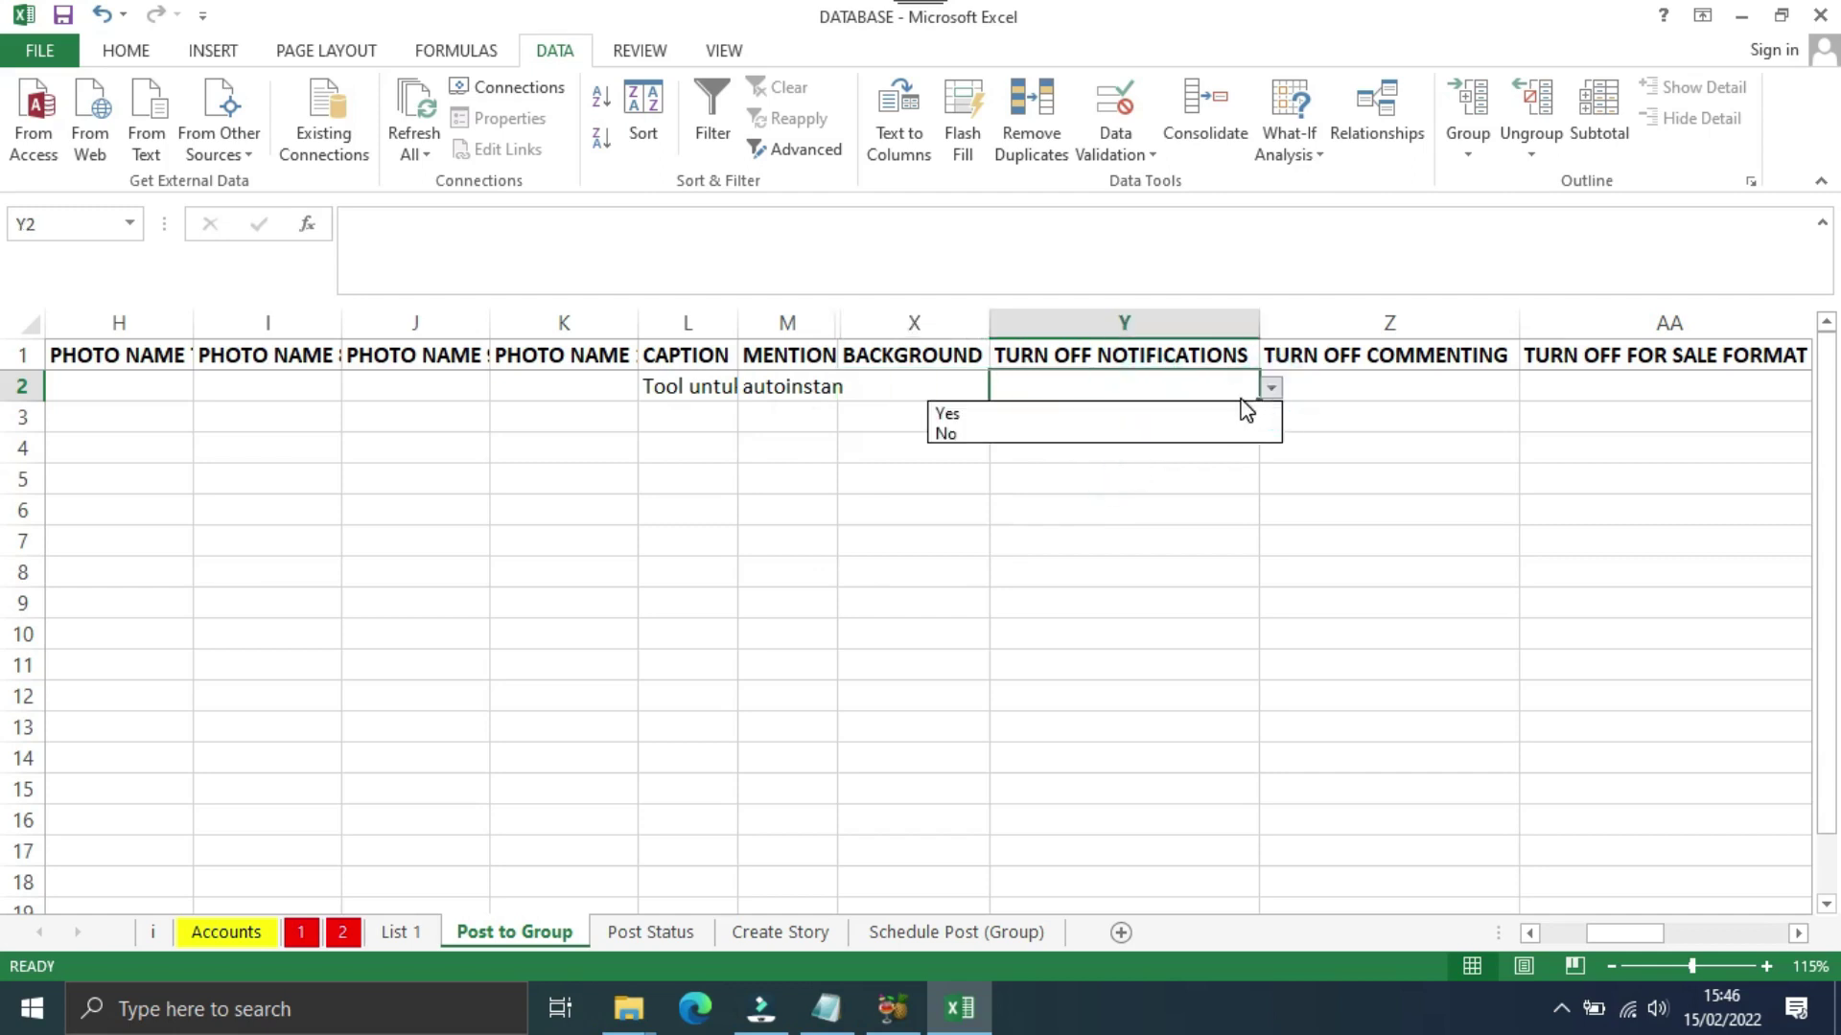
{"action": "left_click", "coordinate": [949, 412]}
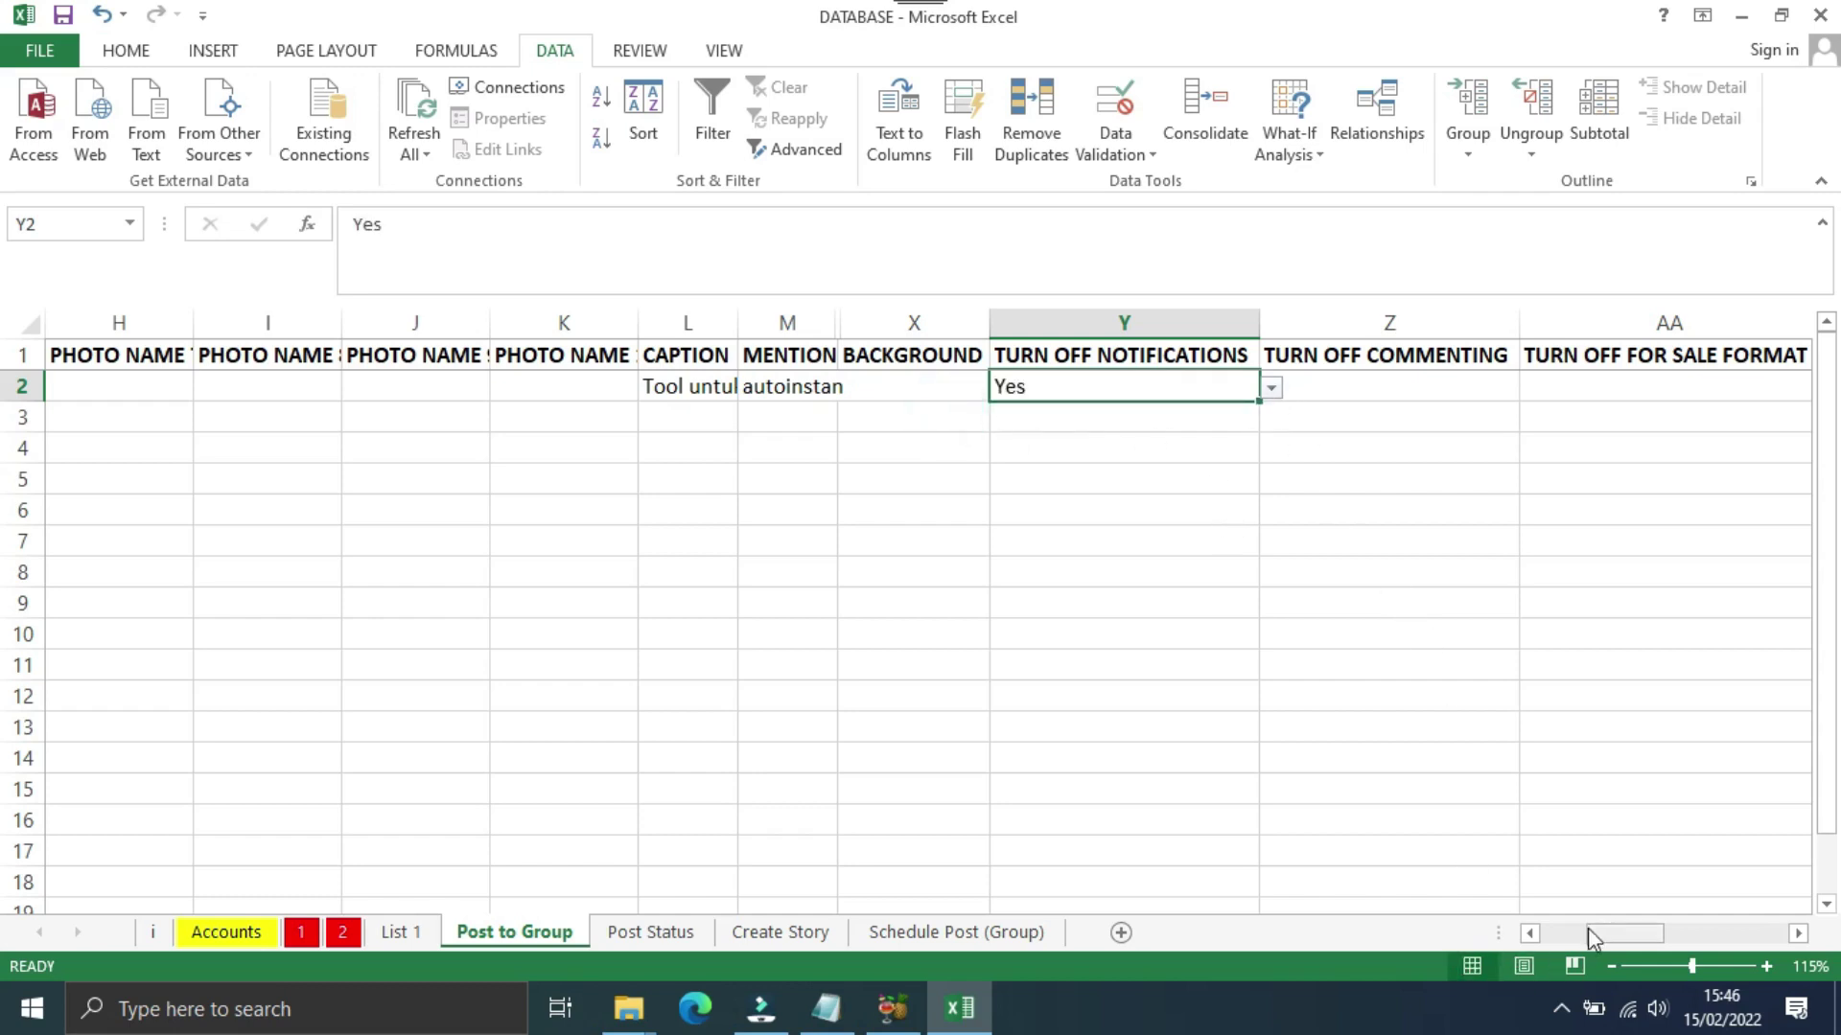
Step: Set TURN OFF COMMENTING in Z2 to No from its dropdown
{"action": "left_click_drag", "start_coordinate": [1614, 934], "coordinate": [1626, 934]}
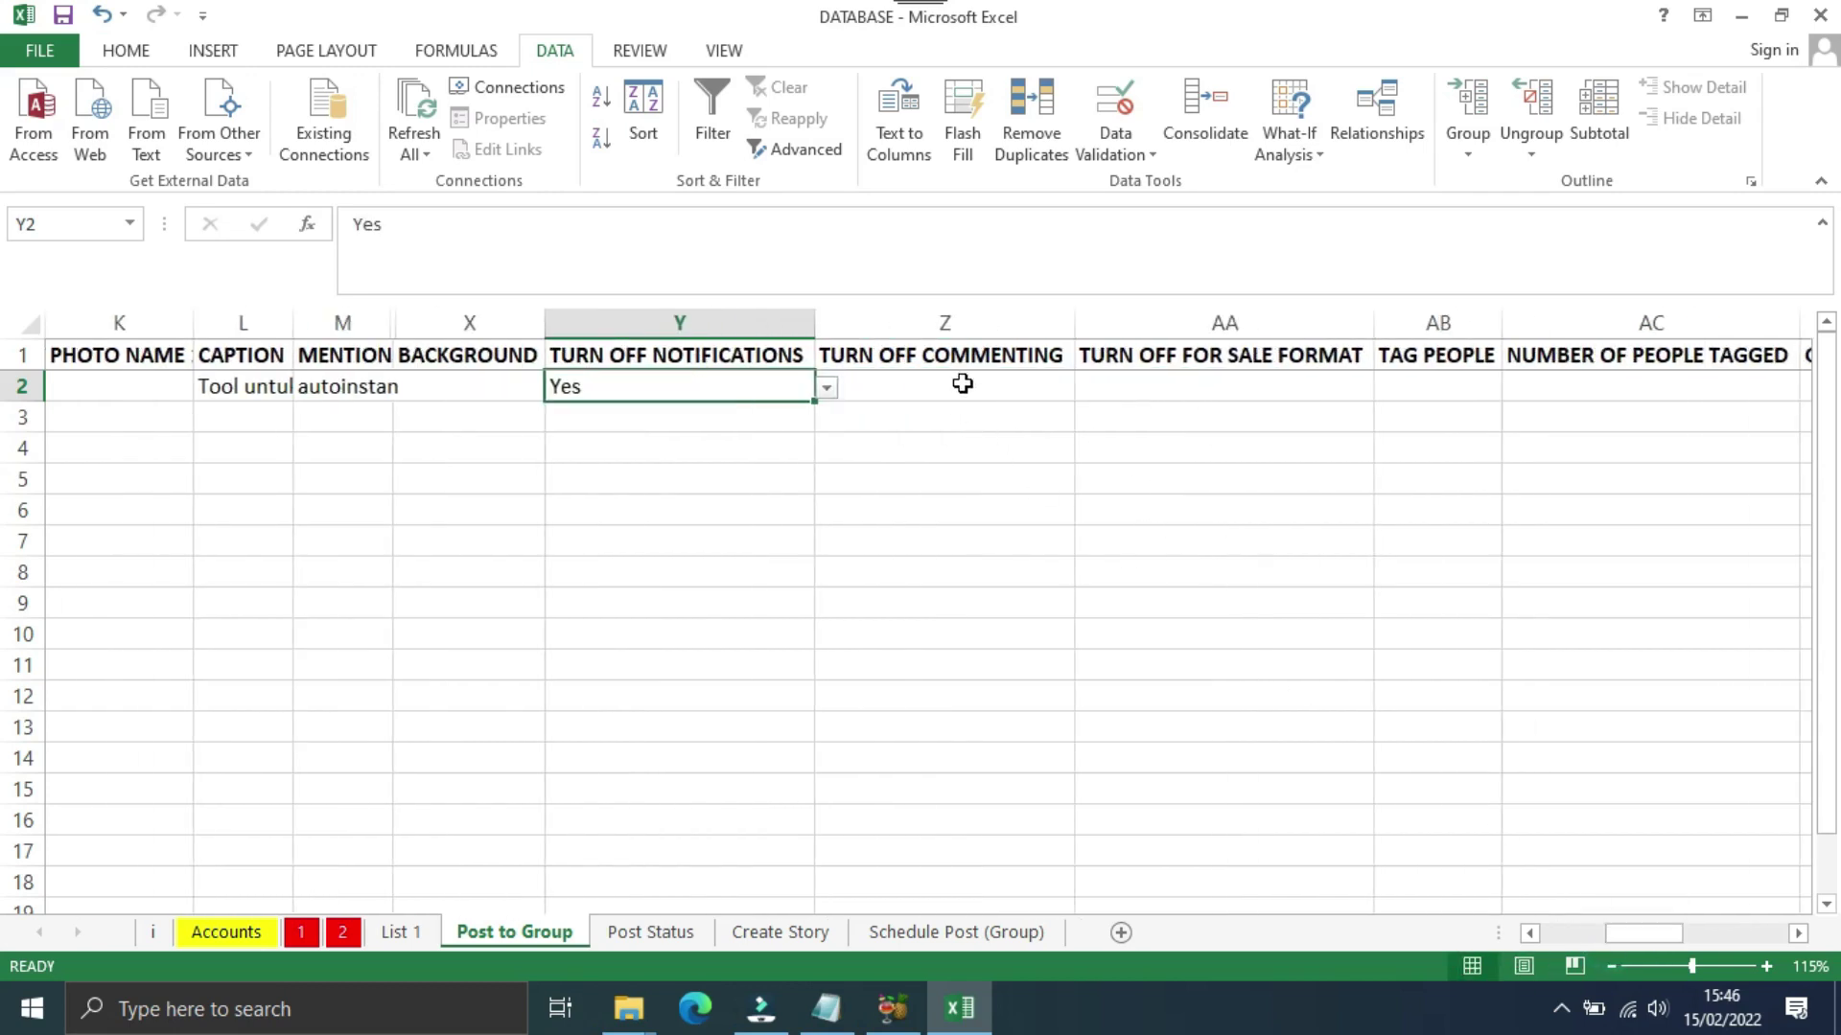
{"action": "left_click", "coordinate": [1017, 387]}
{"action": "left_click", "coordinate": [1087, 388]}
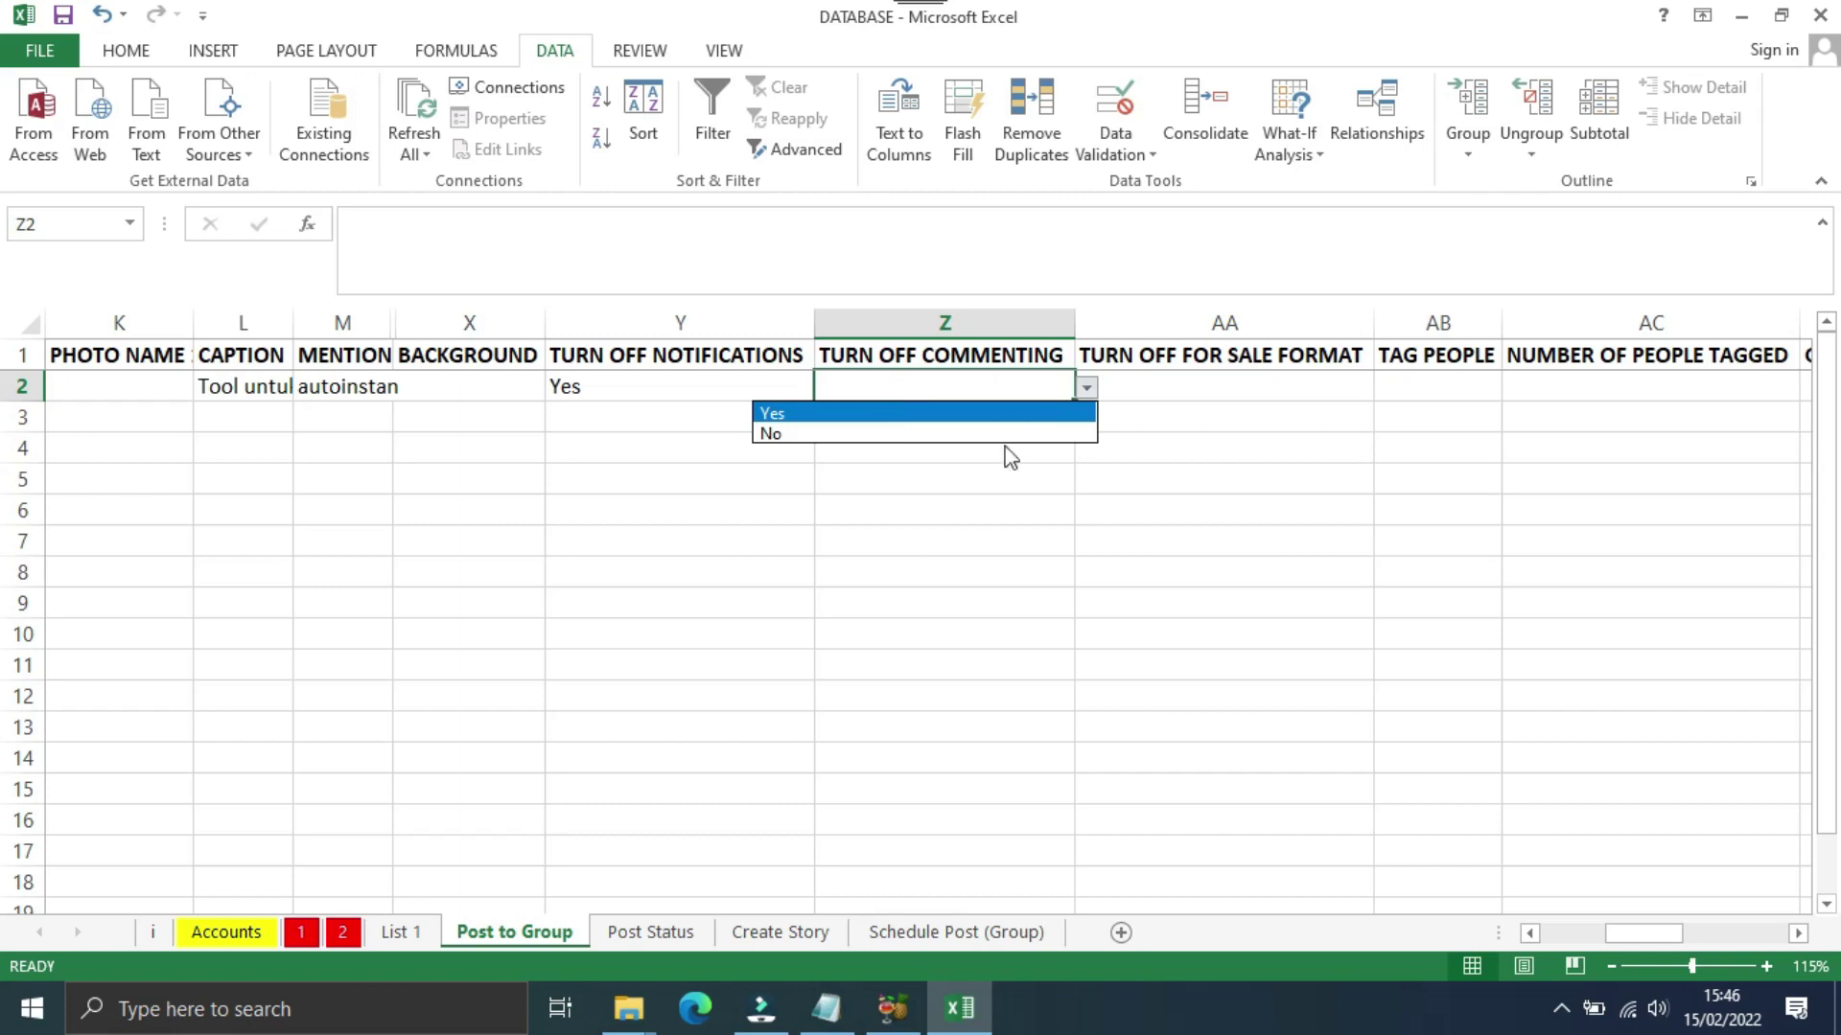
{"action": "left_click", "coordinate": [772, 434]}
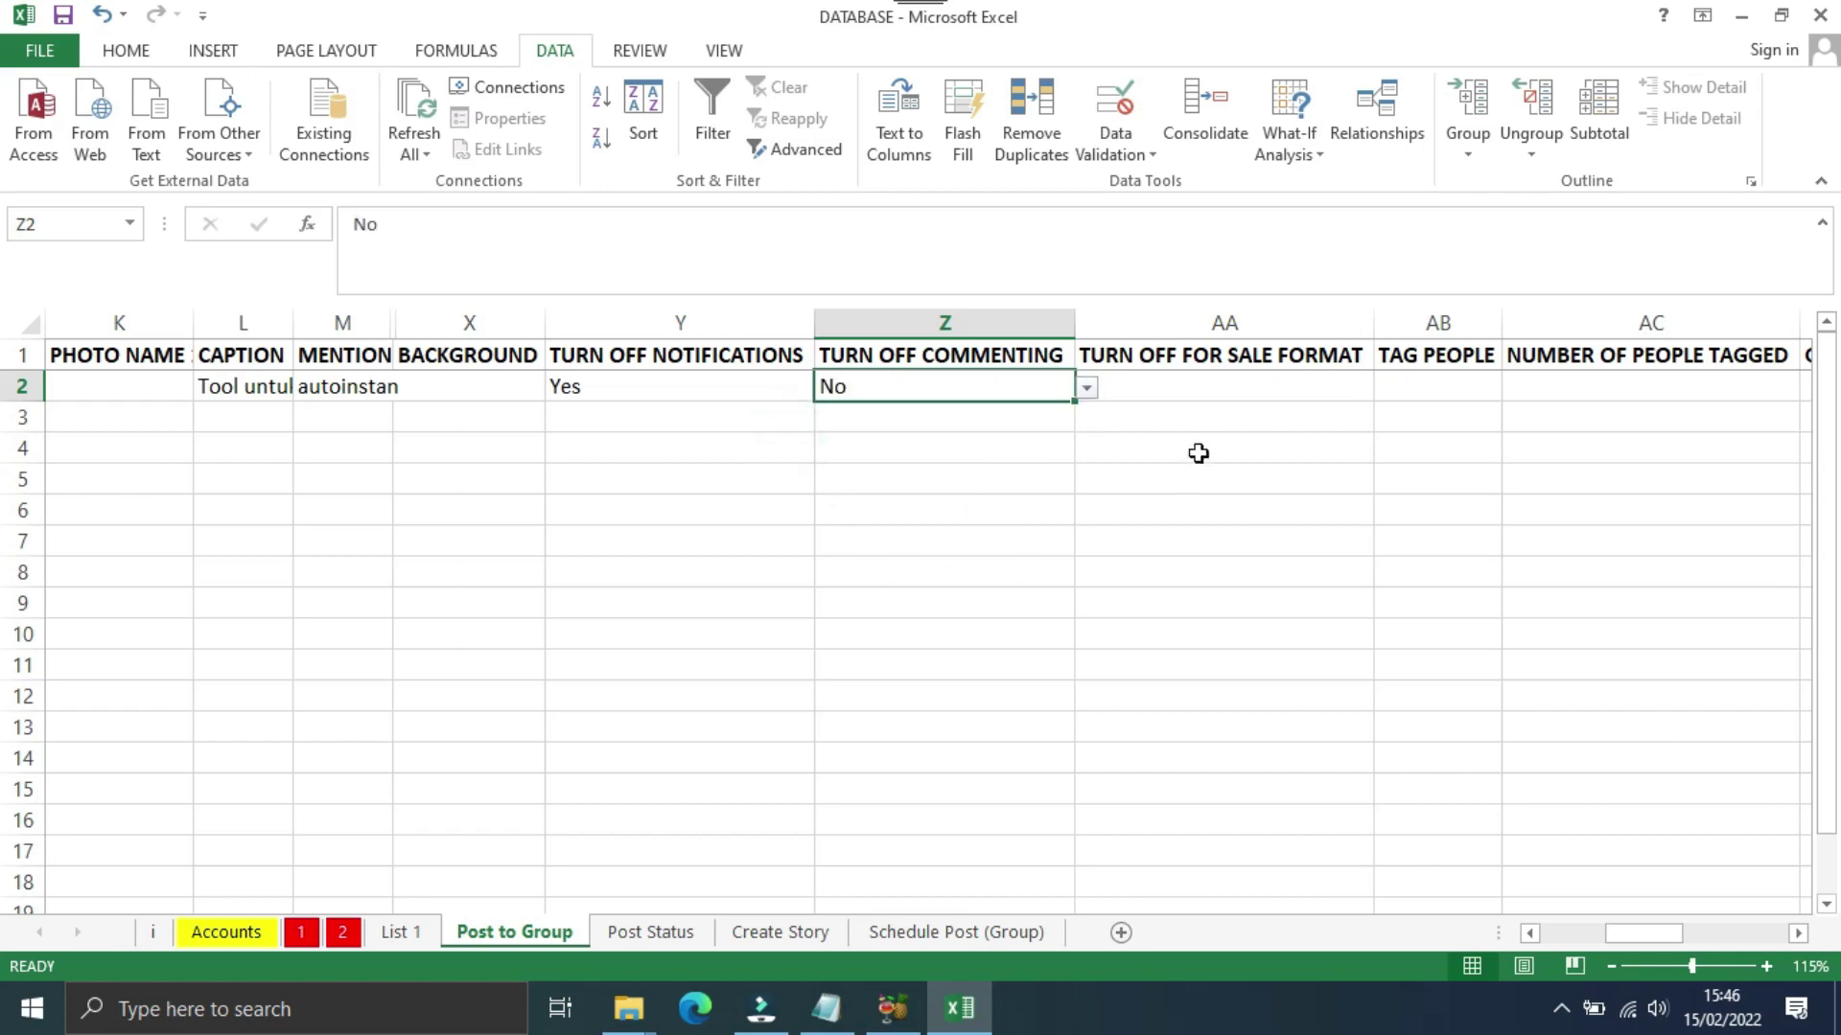
Step: Set TURN OFF FOR SALE FORMAT in AA2 to No from its dropdown
{"action": "left_click", "coordinate": [1170, 389]}
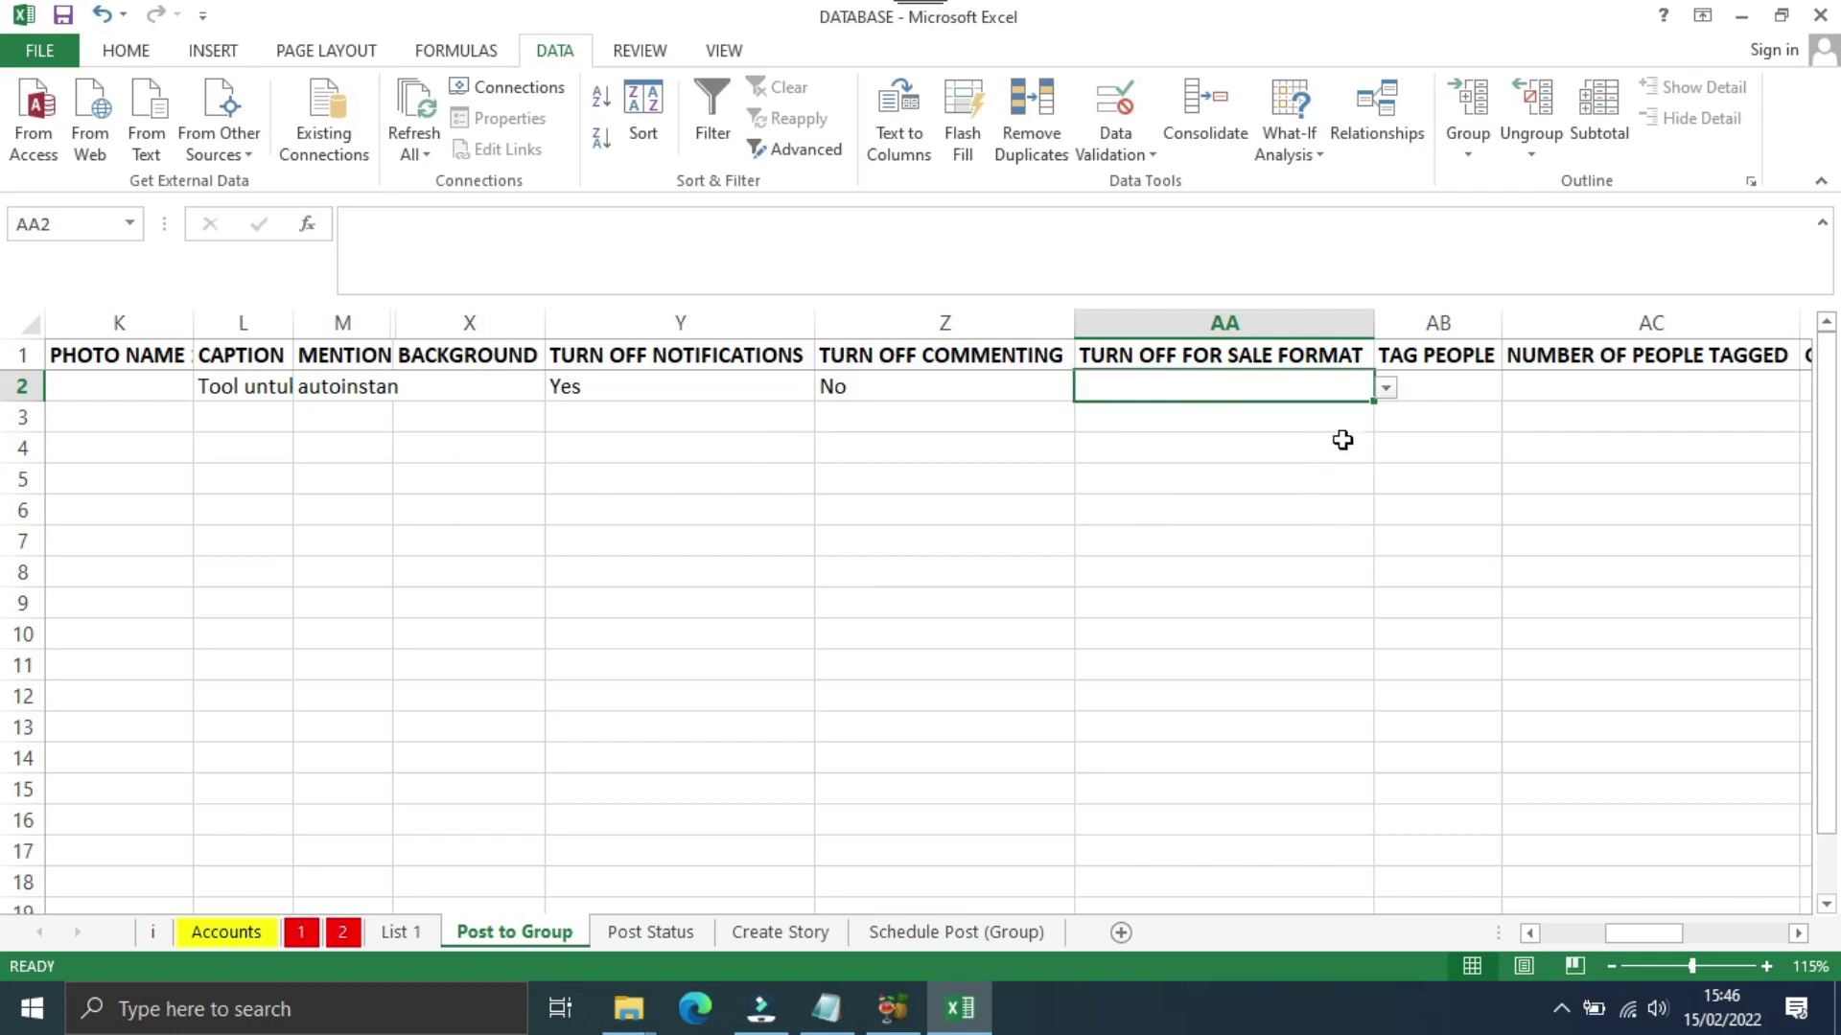
{"action": "left_click", "coordinate": [1385, 387]}
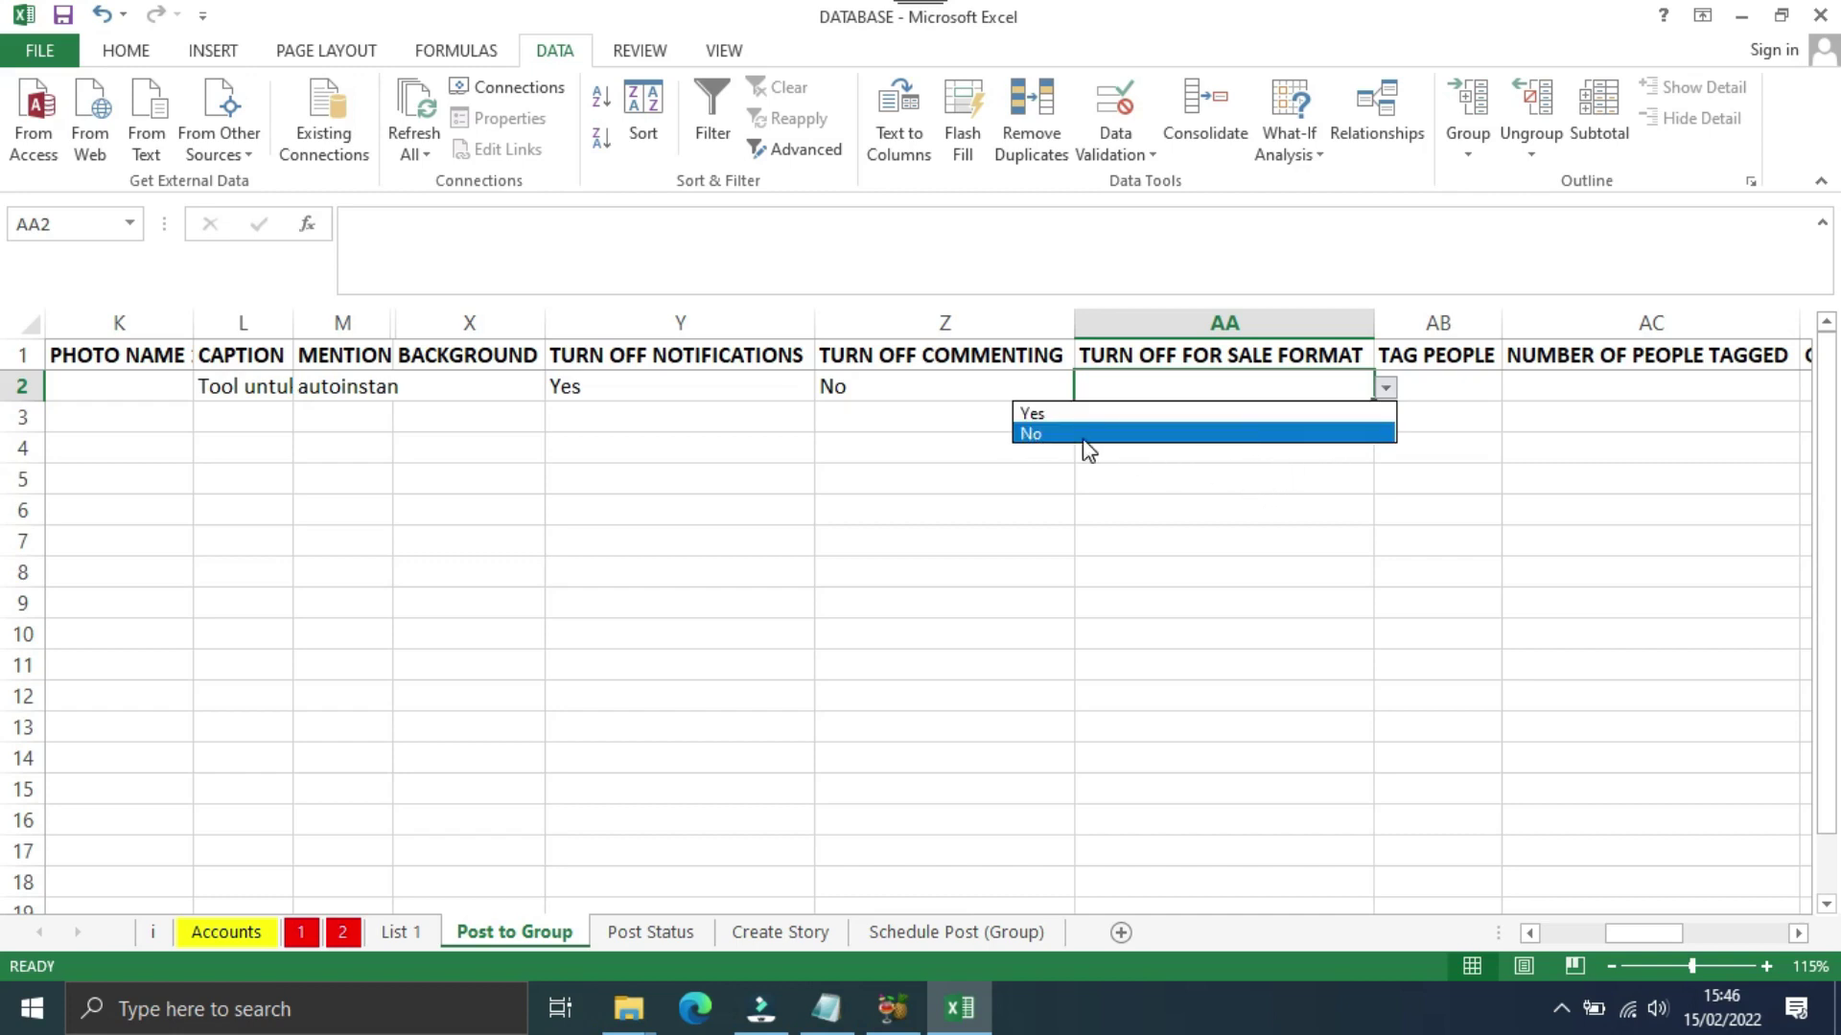
{"action": "left_click", "coordinate": [1031, 434]}
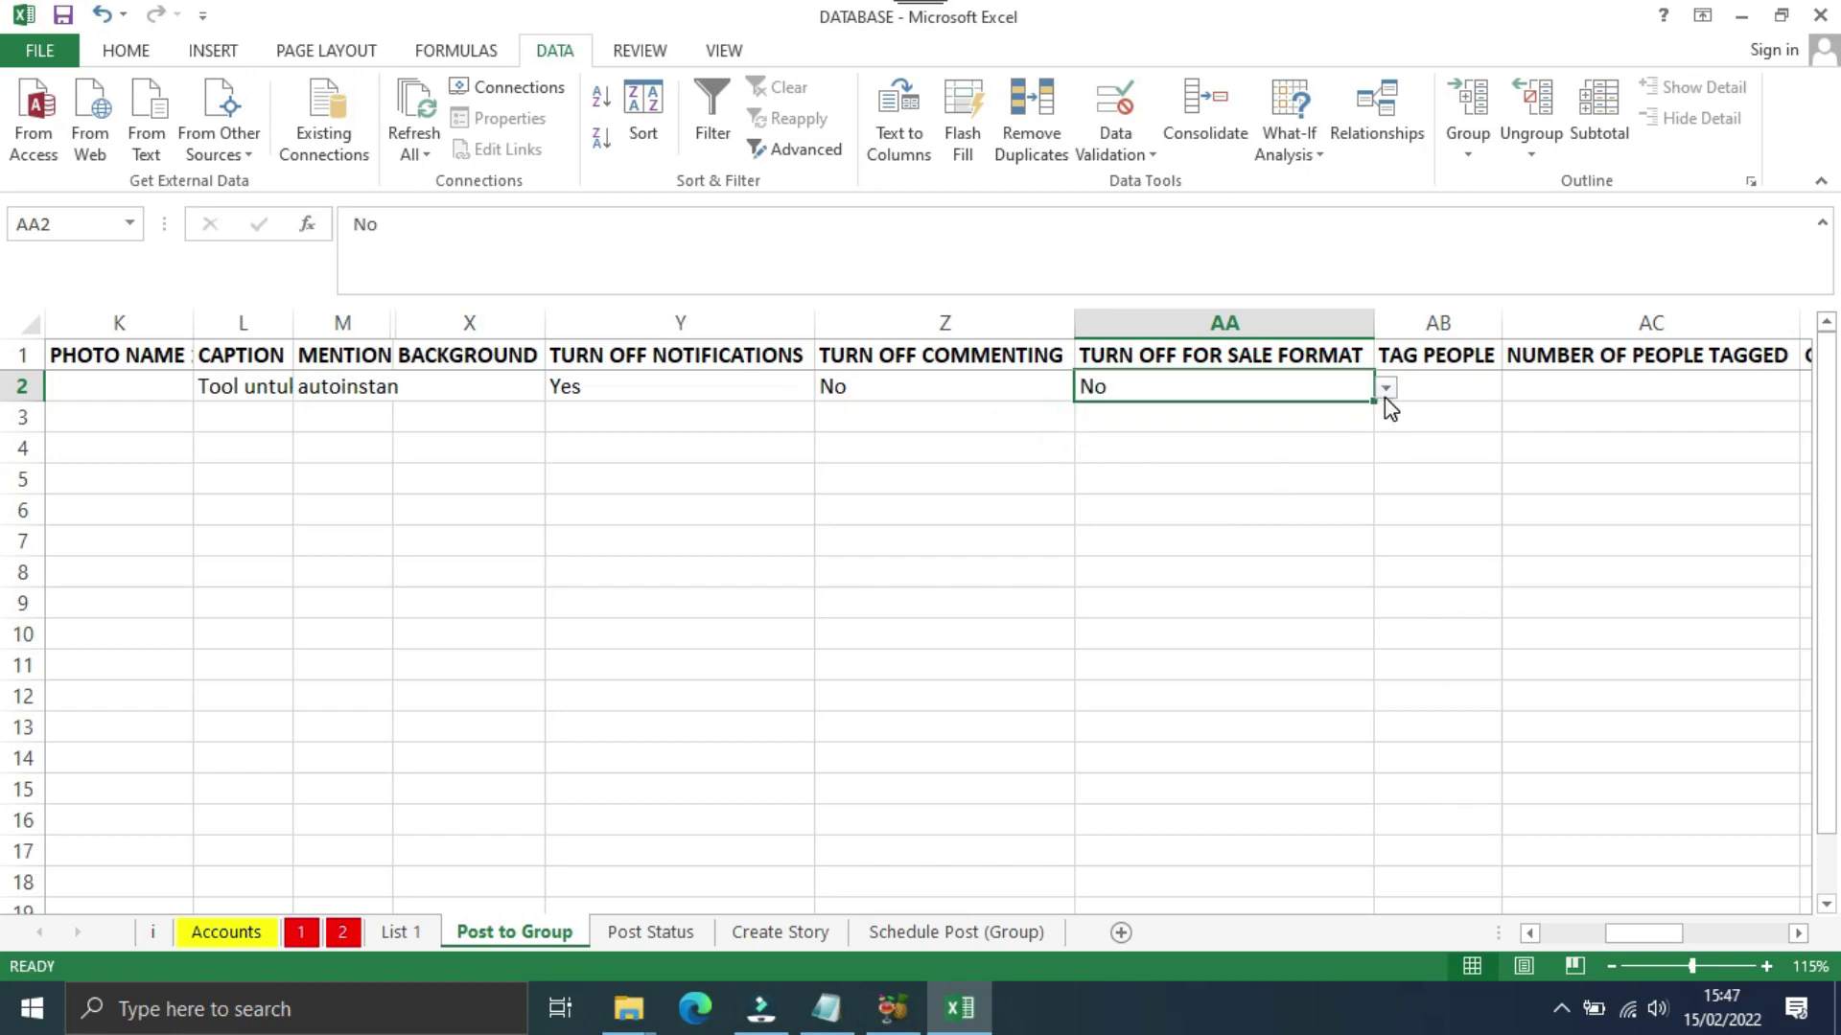
{"action": "left_click", "coordinate": [1467, 390]}
{"action": "scroll", "coordinate": [1466, 391], "scroll_direction": "right", "scroll_amount": 3}
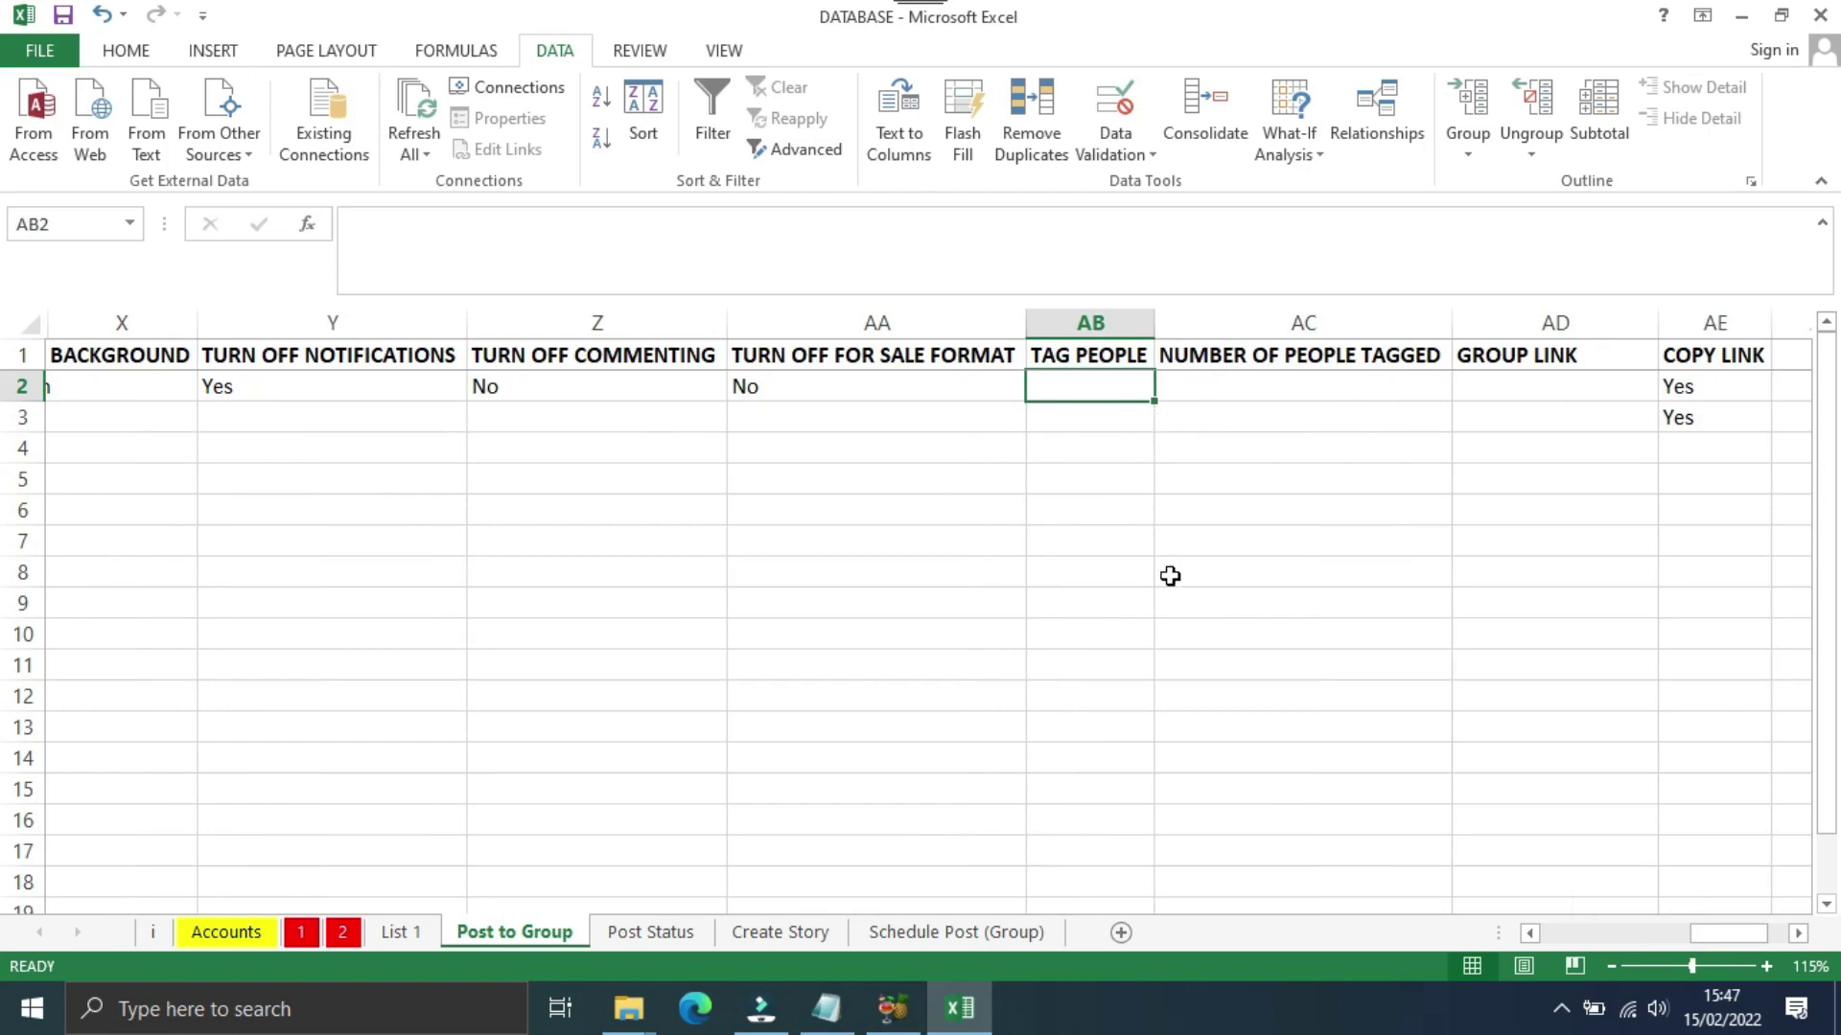
Step: Copy the six Facebook group URLs from the Notepad notes, with AD2 selected
{"action": "left_click", "coordinate": [1219, 388]}
{"action": "left_click_drag", "start_coordinate": [1089, 386], "coordinate": [1298, 415]}
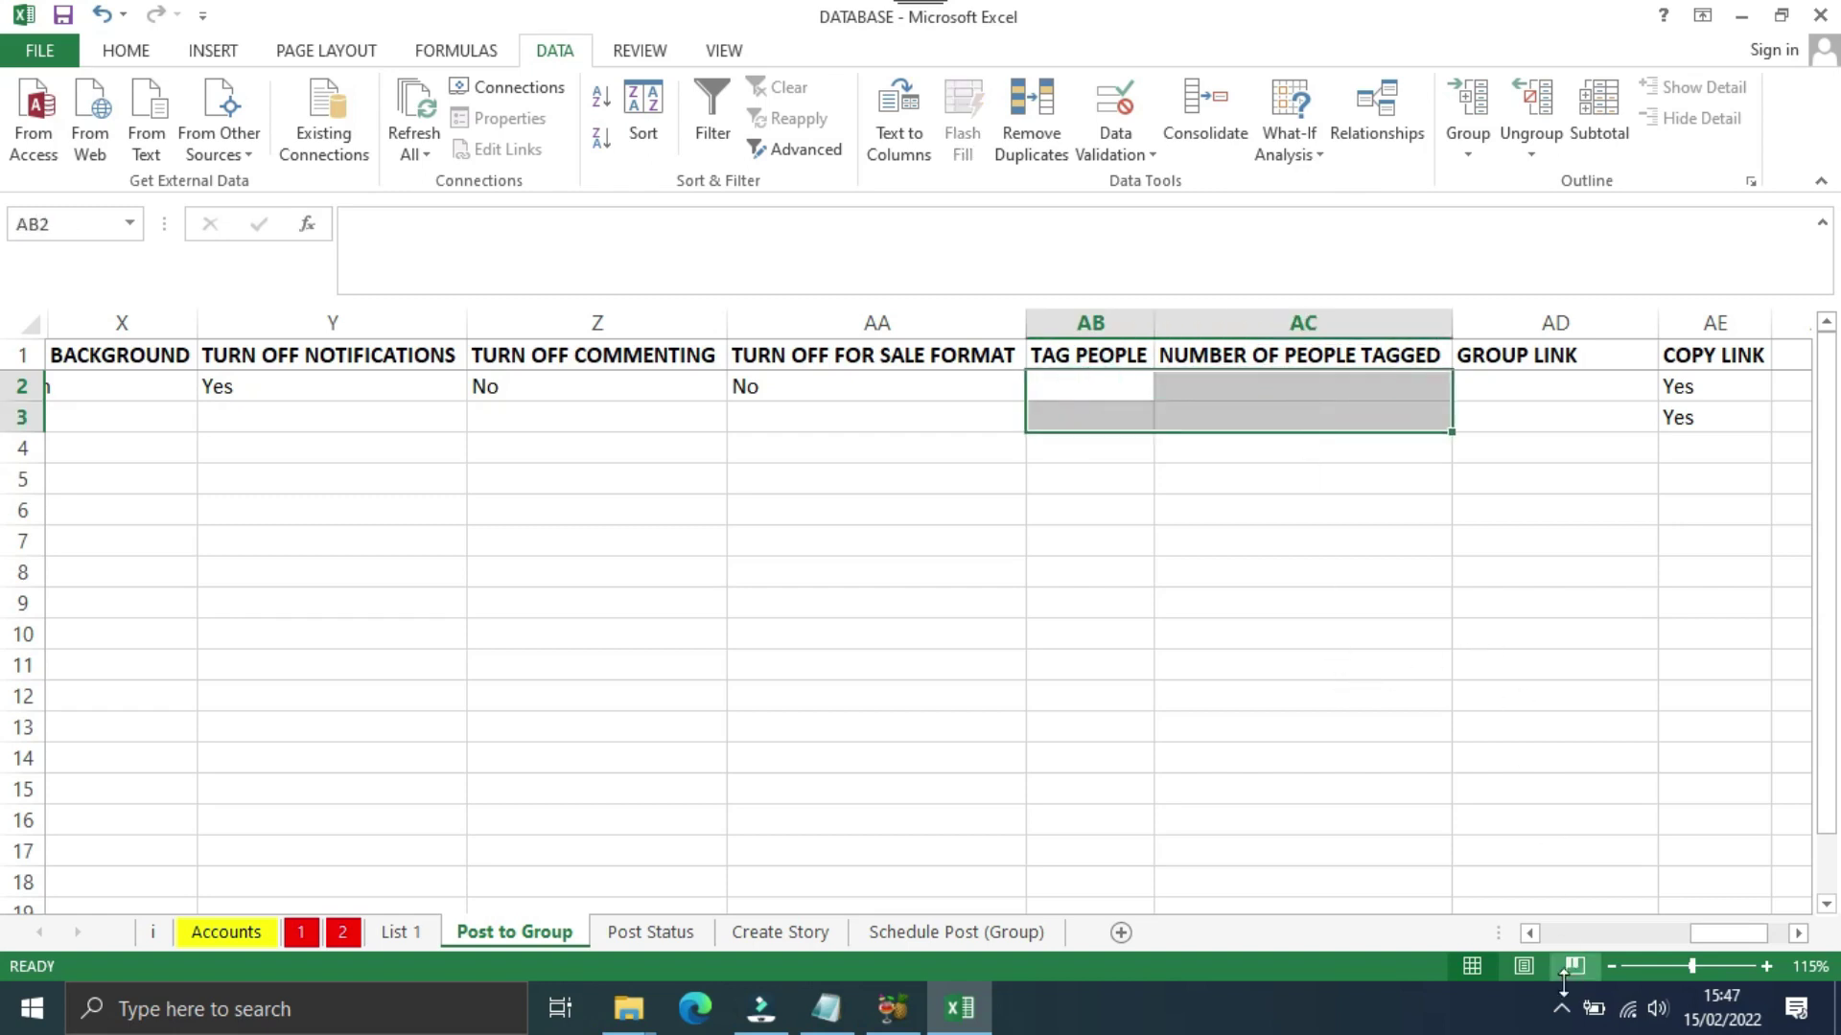
{"action": "left_click_drag", "start_coordinate": [1720, 932], "coordinate": [1740, 946]}
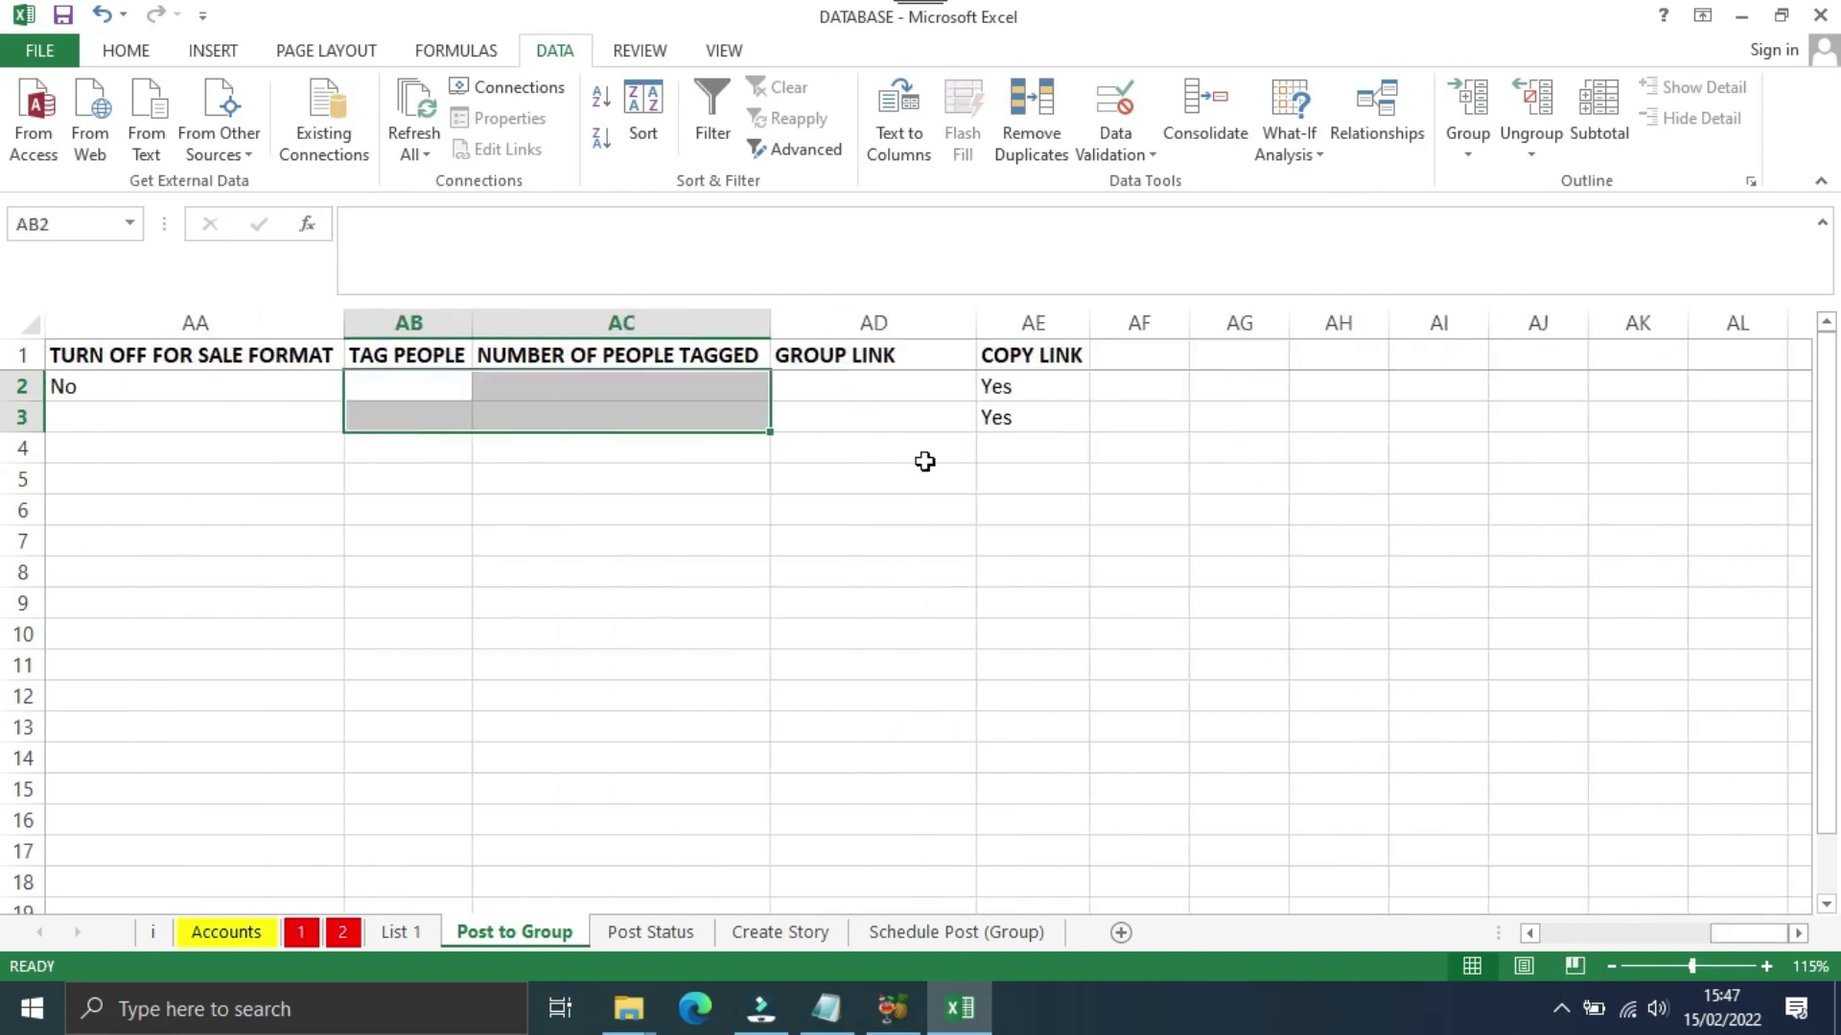
{"action": "left_click", "coordinate": [824, 385]}
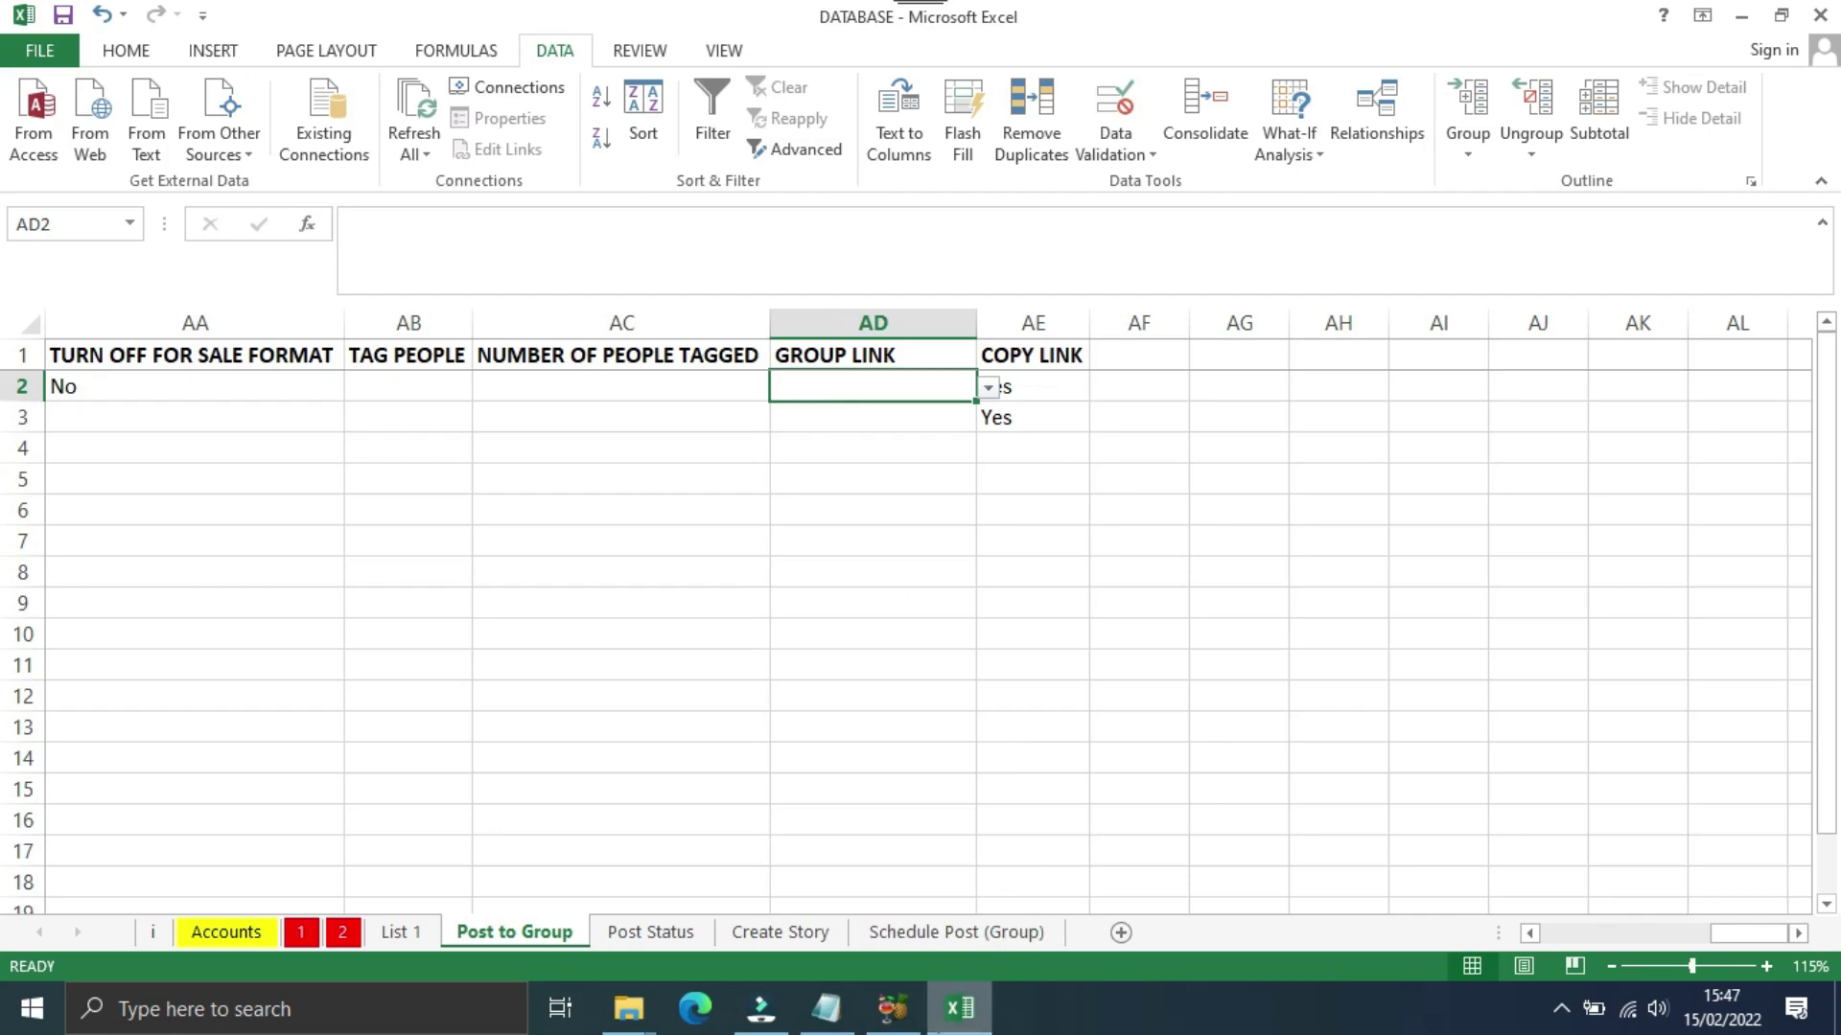
{"action": "left_click", "coordinate": [825, 1008]}
{"action": "left_click_drag", "start_coordinate": [790, 86], "coordinate": [1329, 253]}
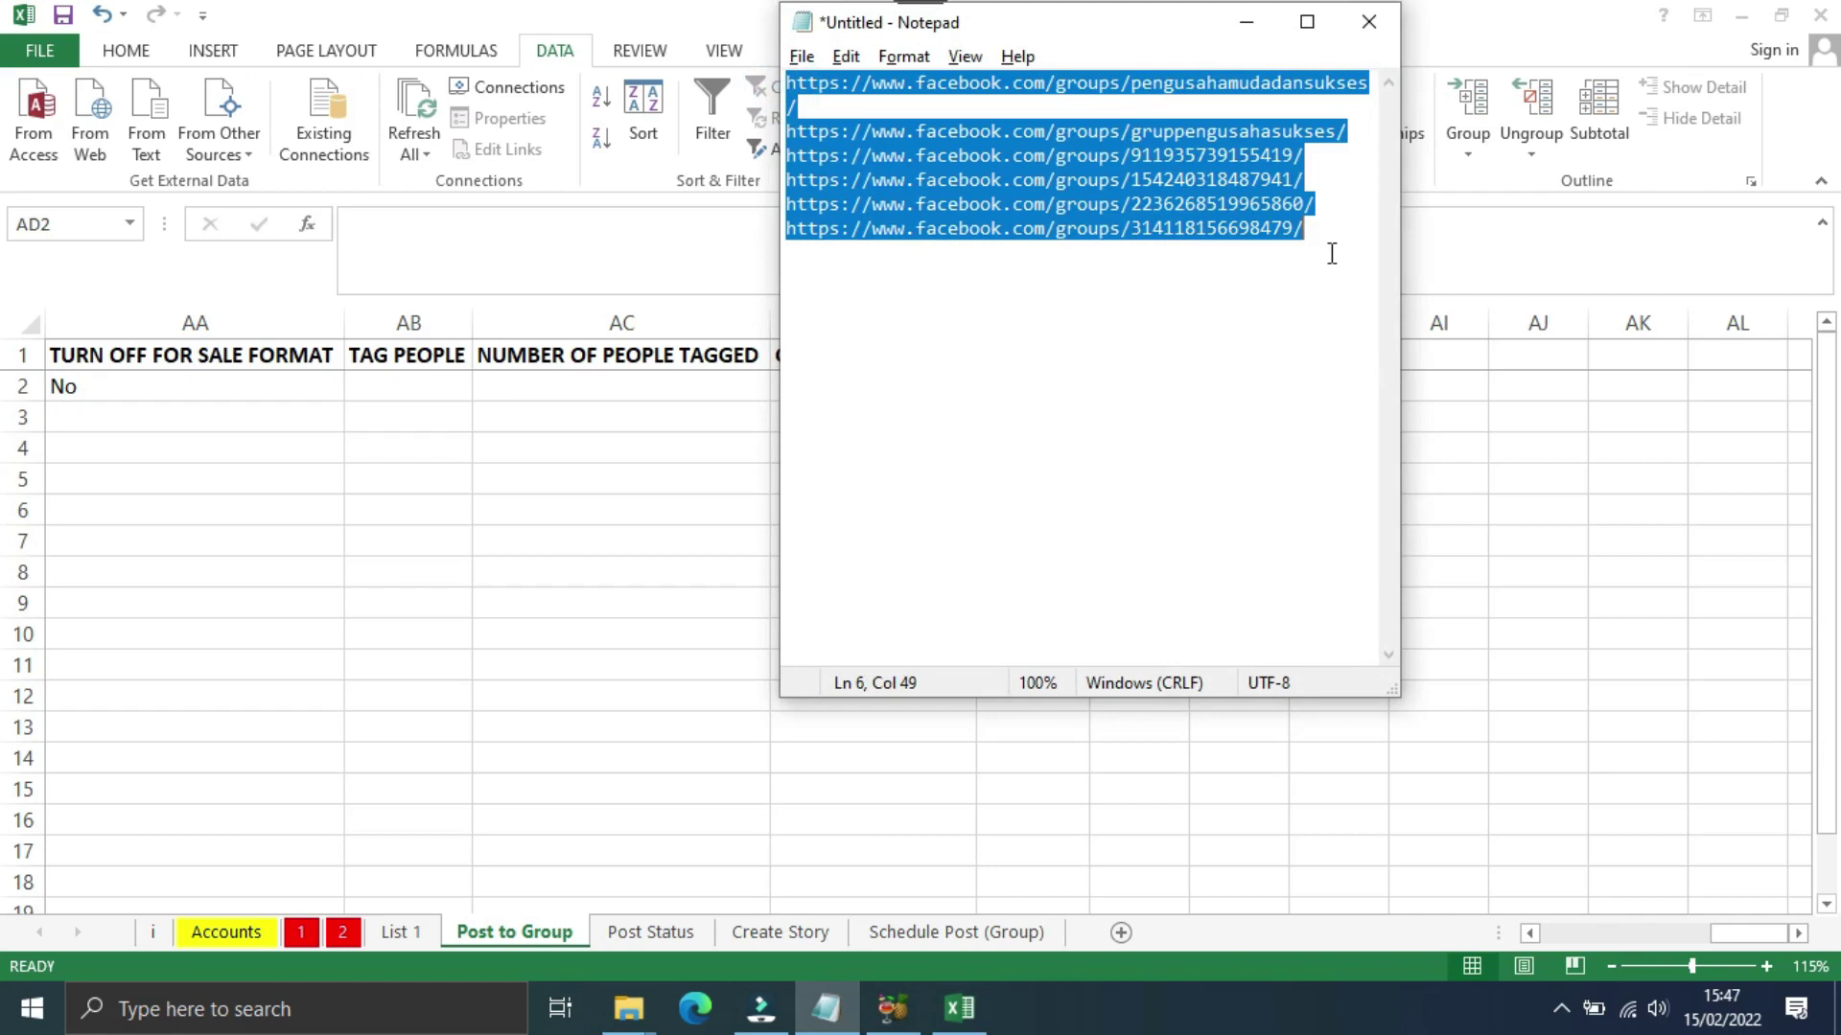
Step: Paste the URLs into GROUP LINK from AD2 and fill COPY LINK with Yes down to row 7
{"action": "key", "text": "alt+Tab"}
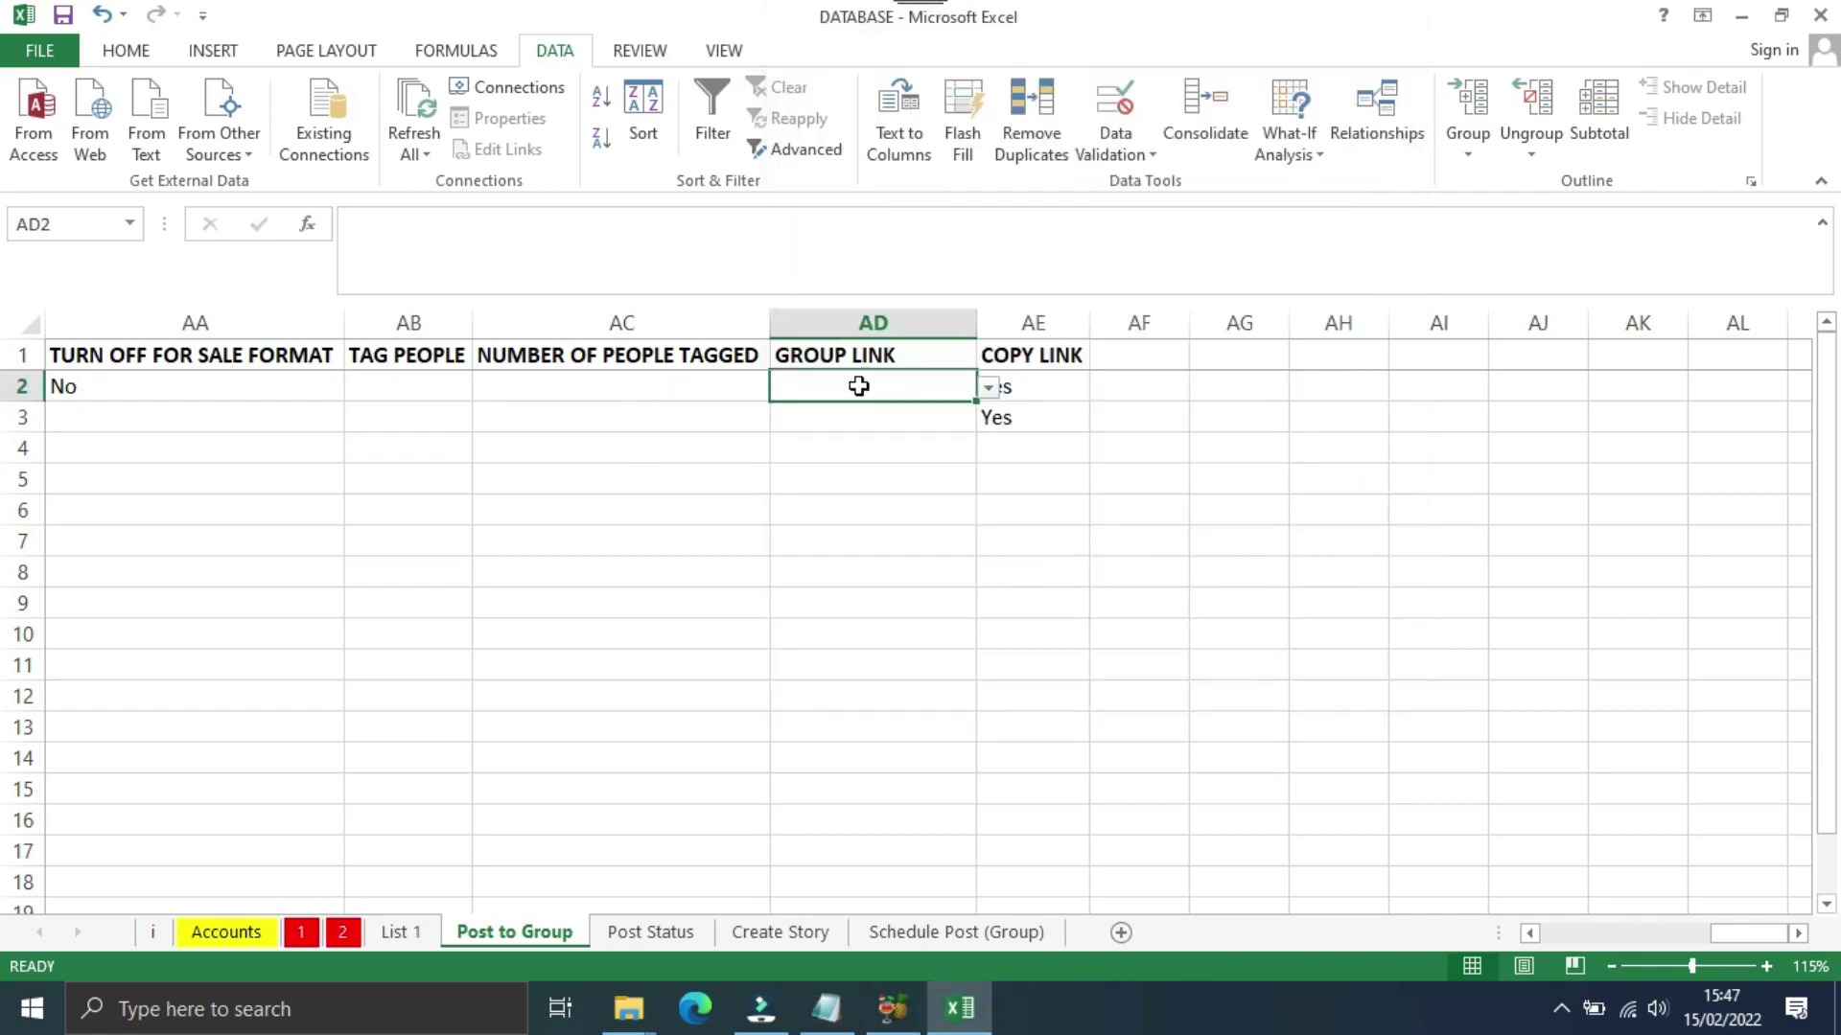
{"action": "key", "text": "ctrl+v"}
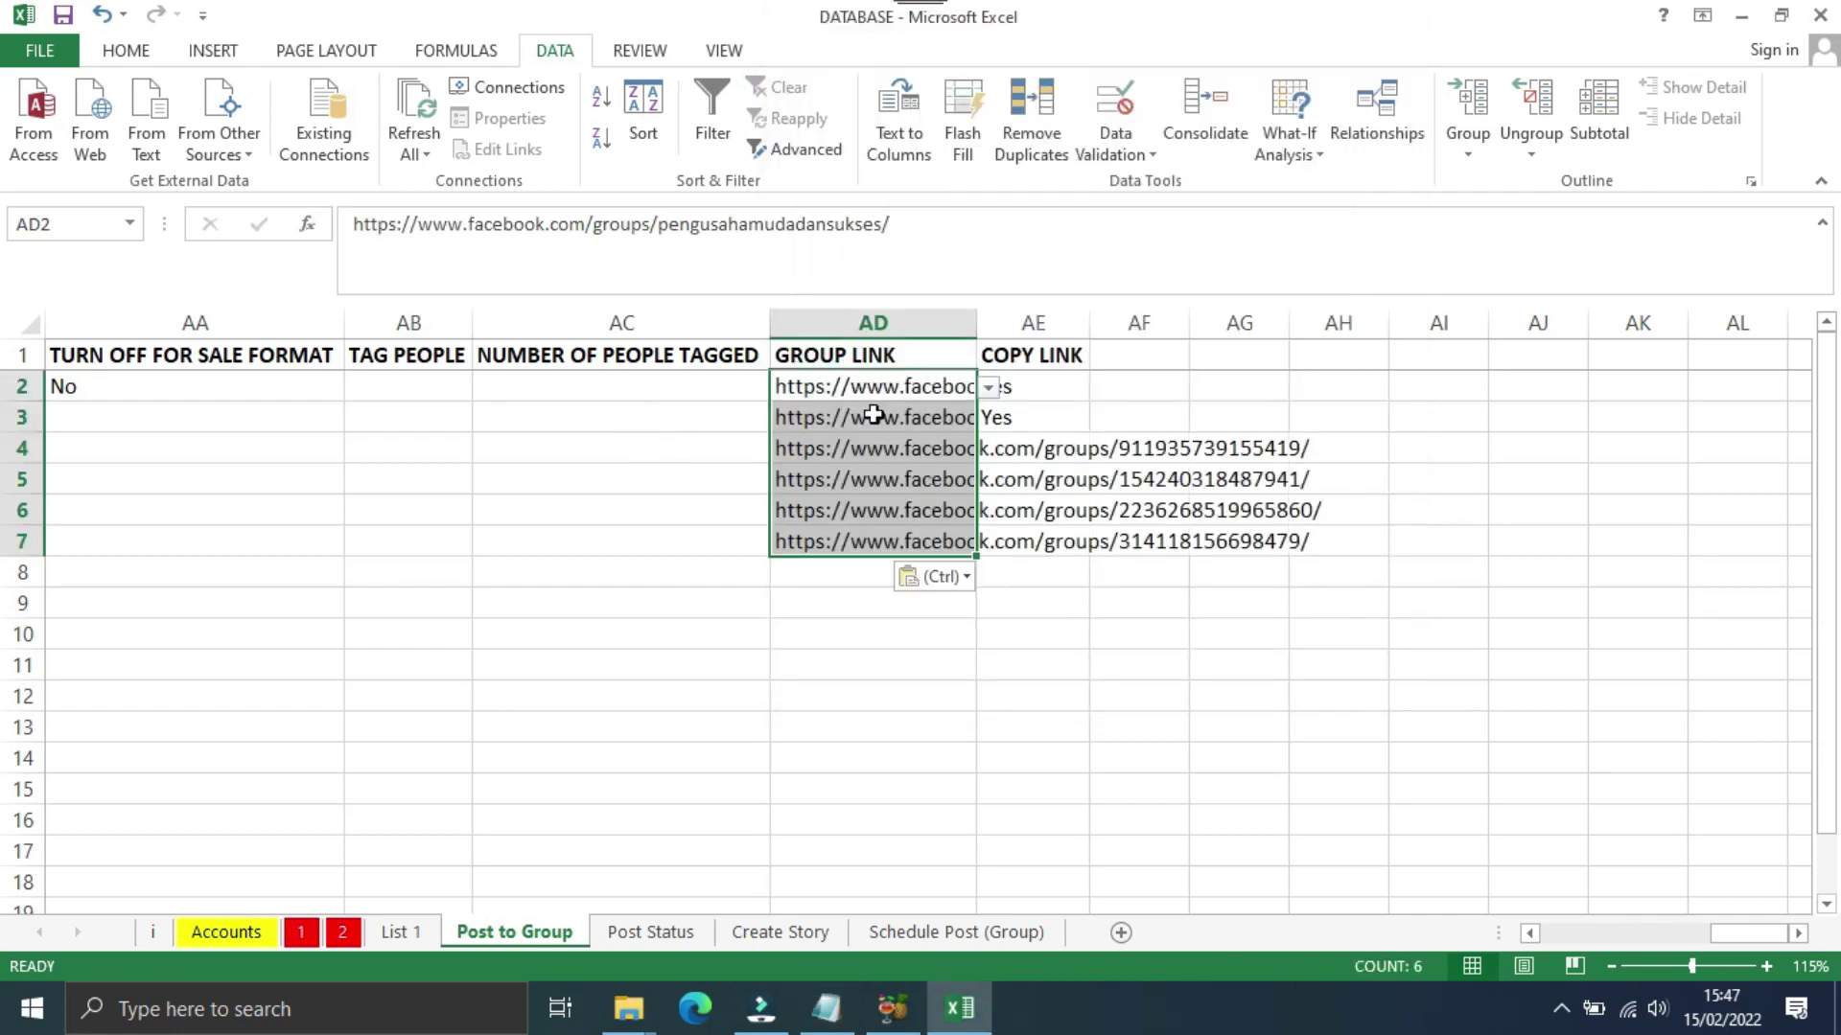
{"action": "left_click", "coordinate": [1054, 425]}
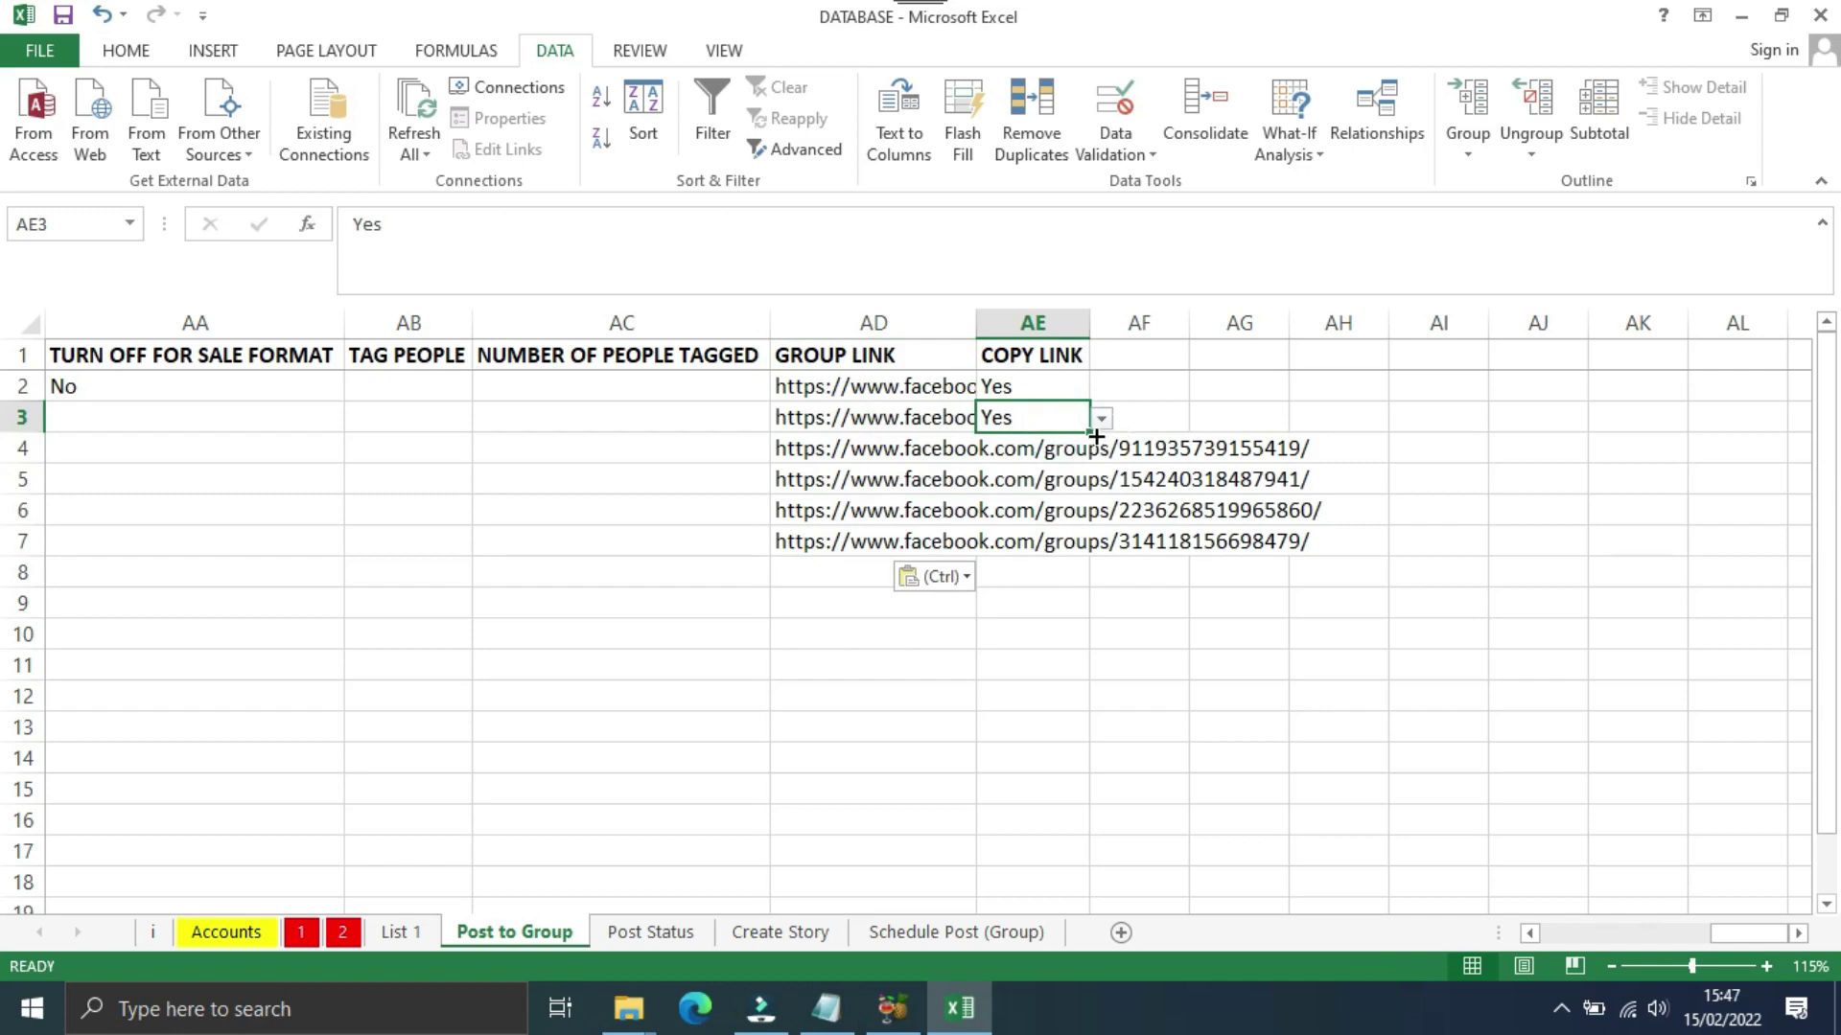
{"action": "left_click_drag", "start_coordinate": [1086, 433], "coordinate": [1097, 547]}
Step: Finish the COPY LINK fill to row 7 and copy the first post row
{"action": "left_click", "coordinate": [834, 571]}
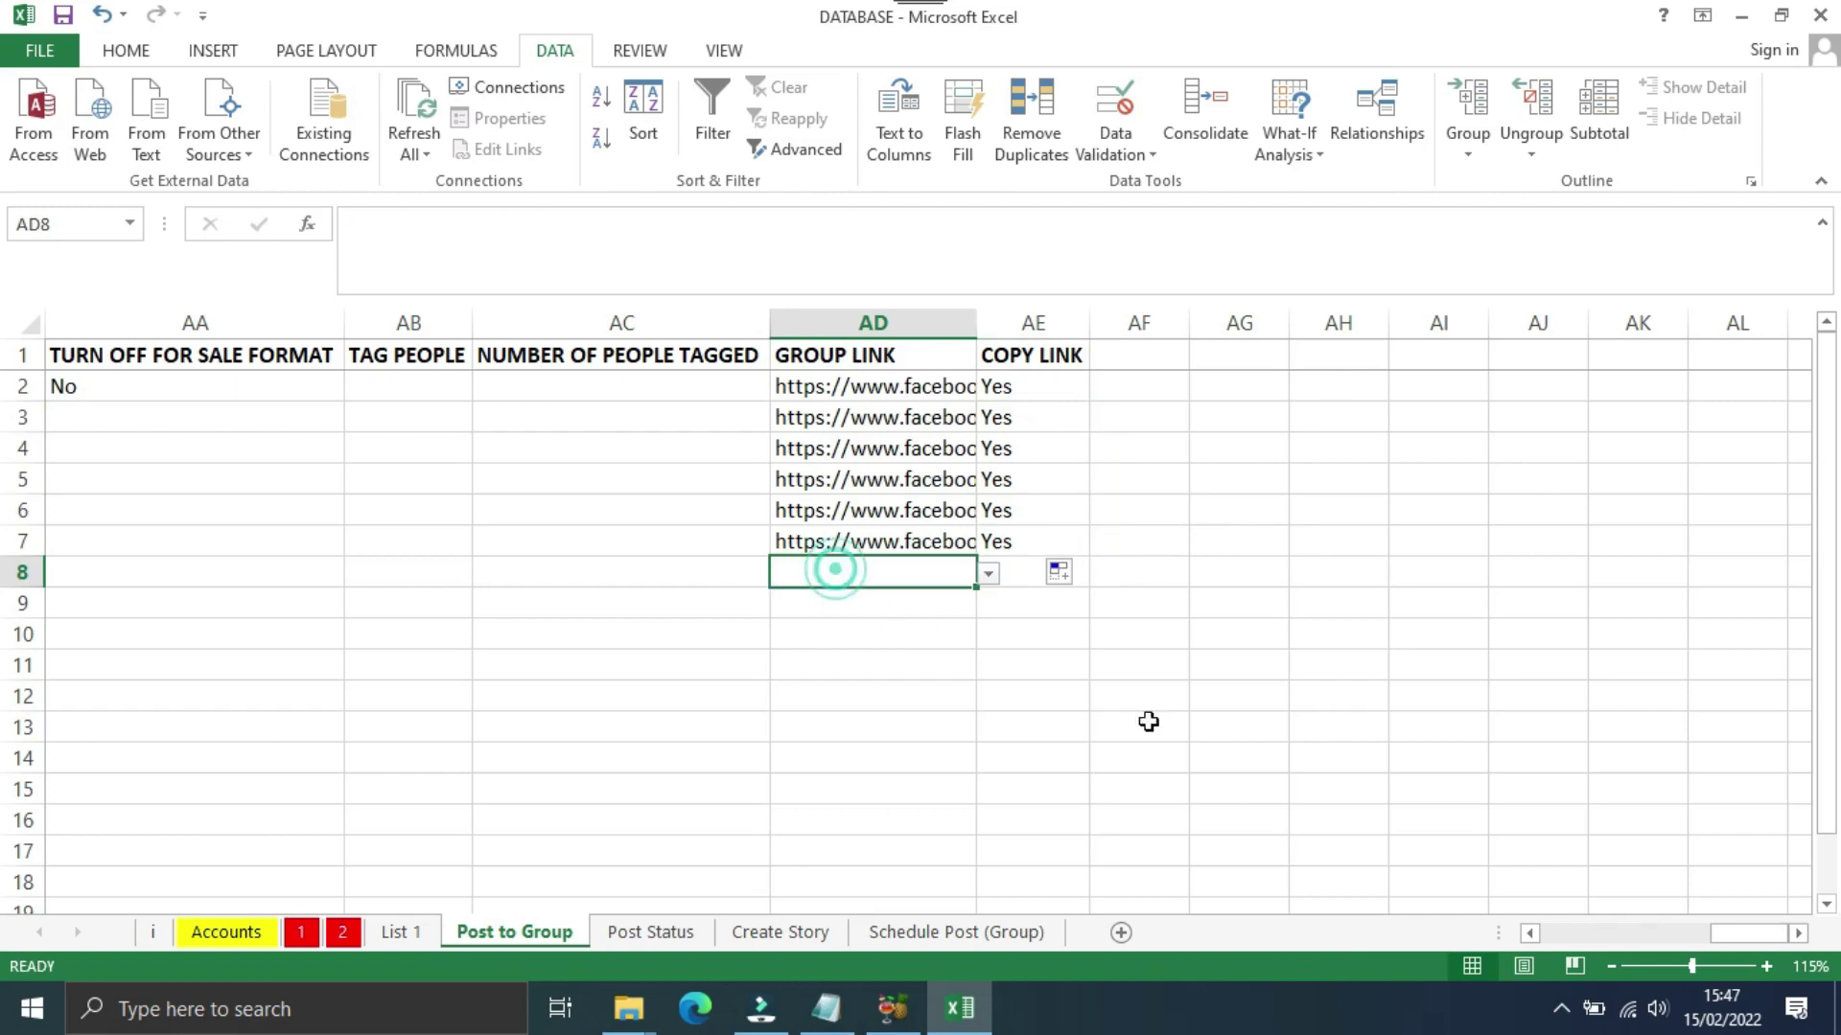
{"action": "left_click_drag", "start_coordinate": [1716, 934], "coordinate": [1457, 958]}
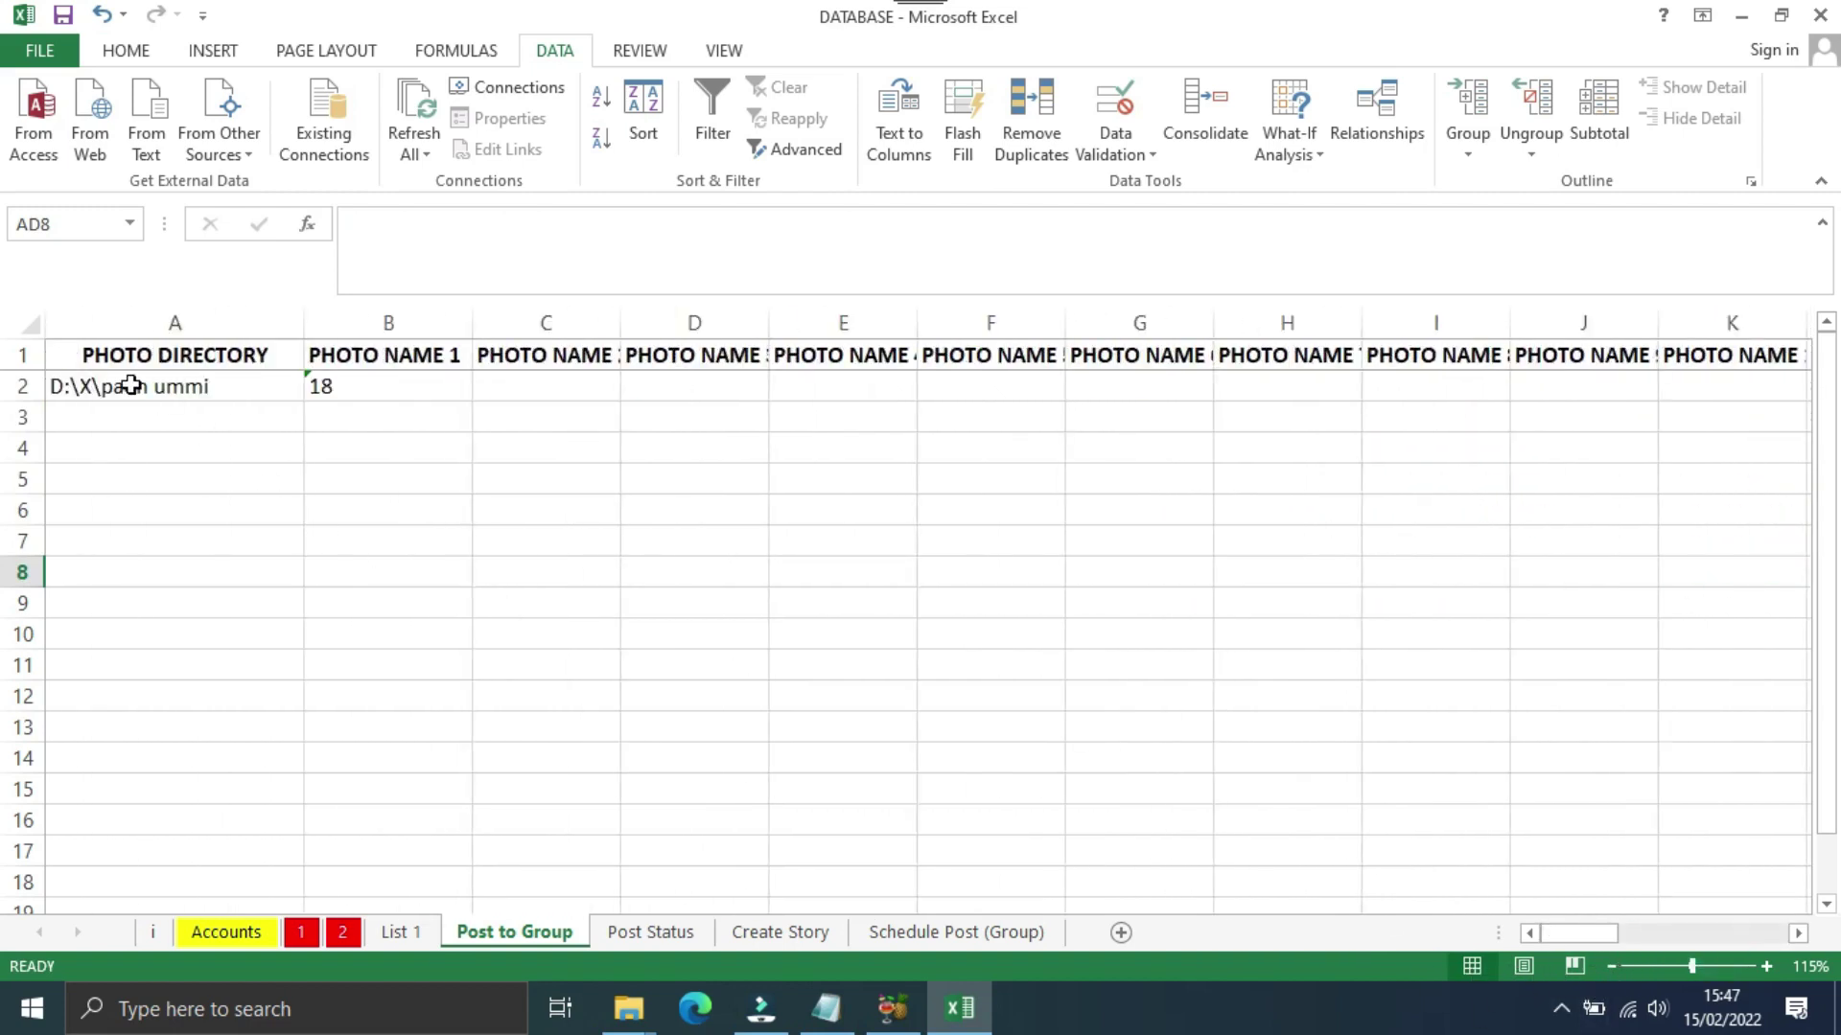
{"action": "left_click_drag", "start_coordinate": [99, 384], "coordinate": [1443, 545]}
{"action": "key", "text": "ctrl+c"}
Step: Fill row 2 down to row 7 with Copy Cells so photo 18 repeats, then save the workbook
{"action": "left_click_drag", "start_coordinate": [1716, 933], "coordinate": [1572, 933]}
{"action": "left_click_drag", "start_coordinate": [347, 391], "coordinate": [384, 485]}
{"action": "left_click_drag", "start_coordinate": [472, 496], "coordinate": [461, 543]}
{"action": "left_click", "coordinate": [487, 572]}
{"action": "left_click", "coordinate": [546, 607]}
{"action": "left_click", "coordinate": [226, 573]}
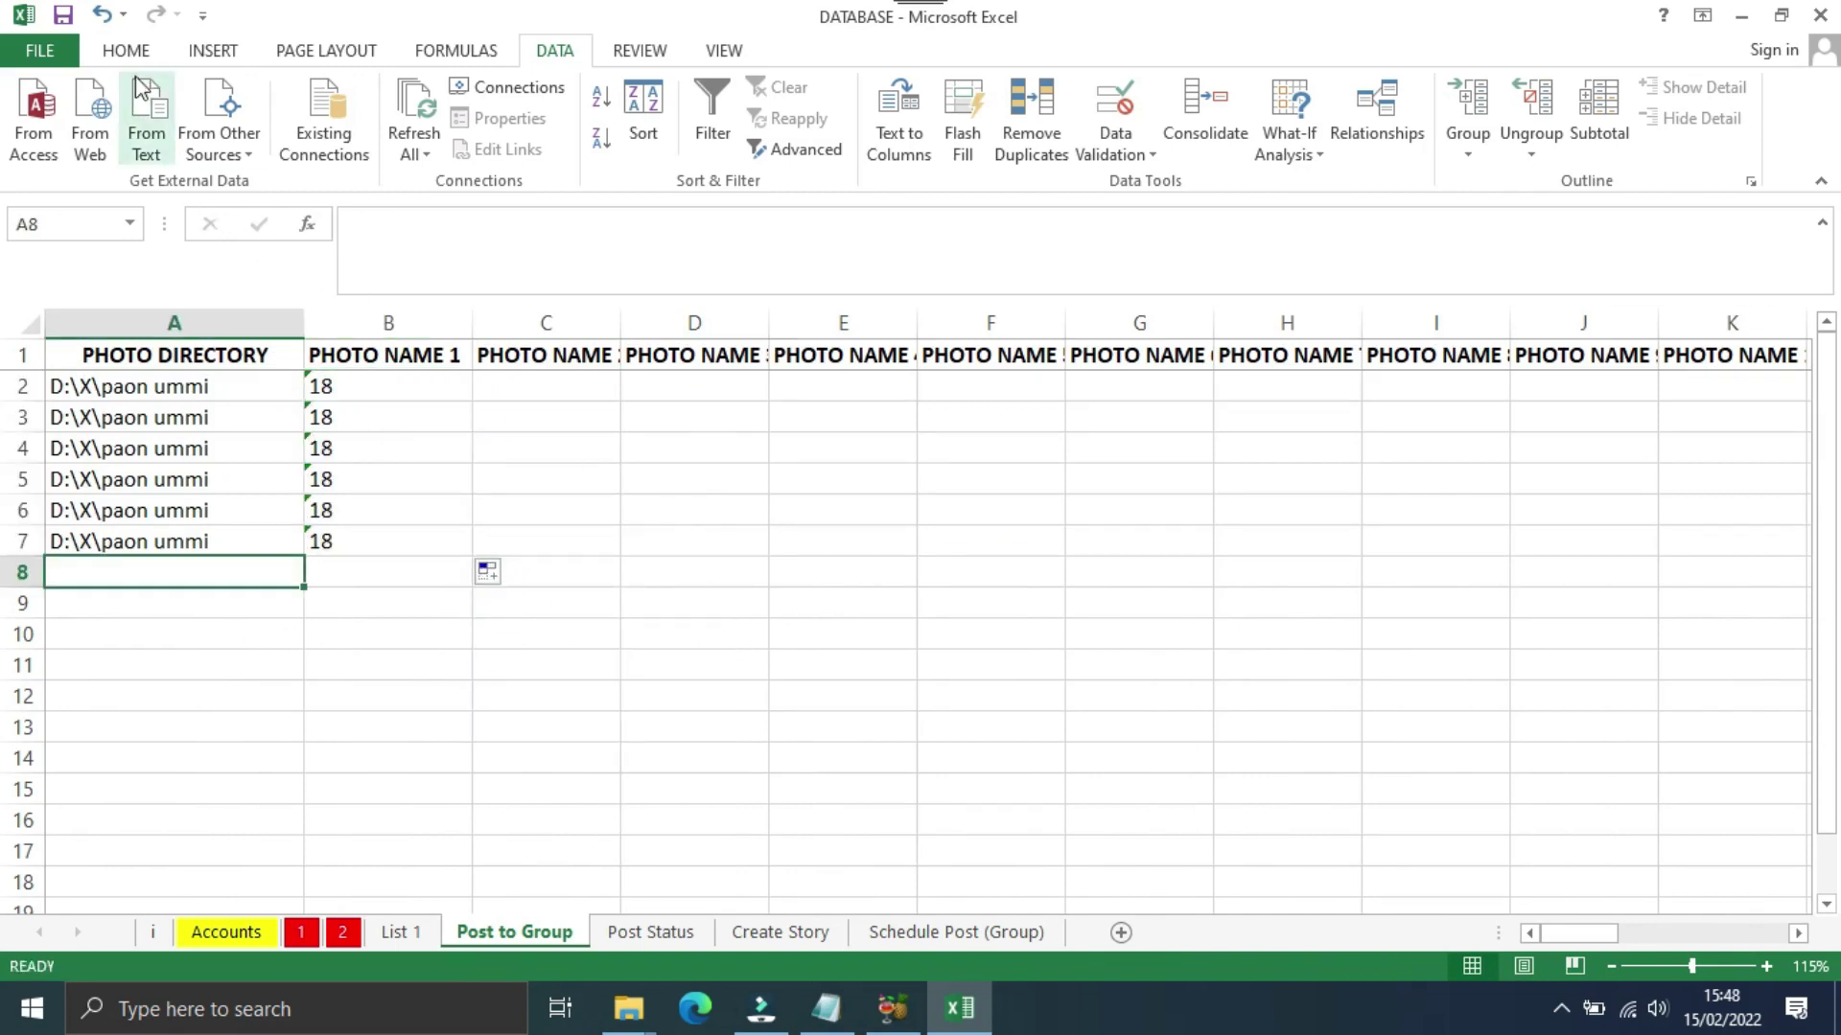
{"action": "left_click", "coordinate": [61, 16]}
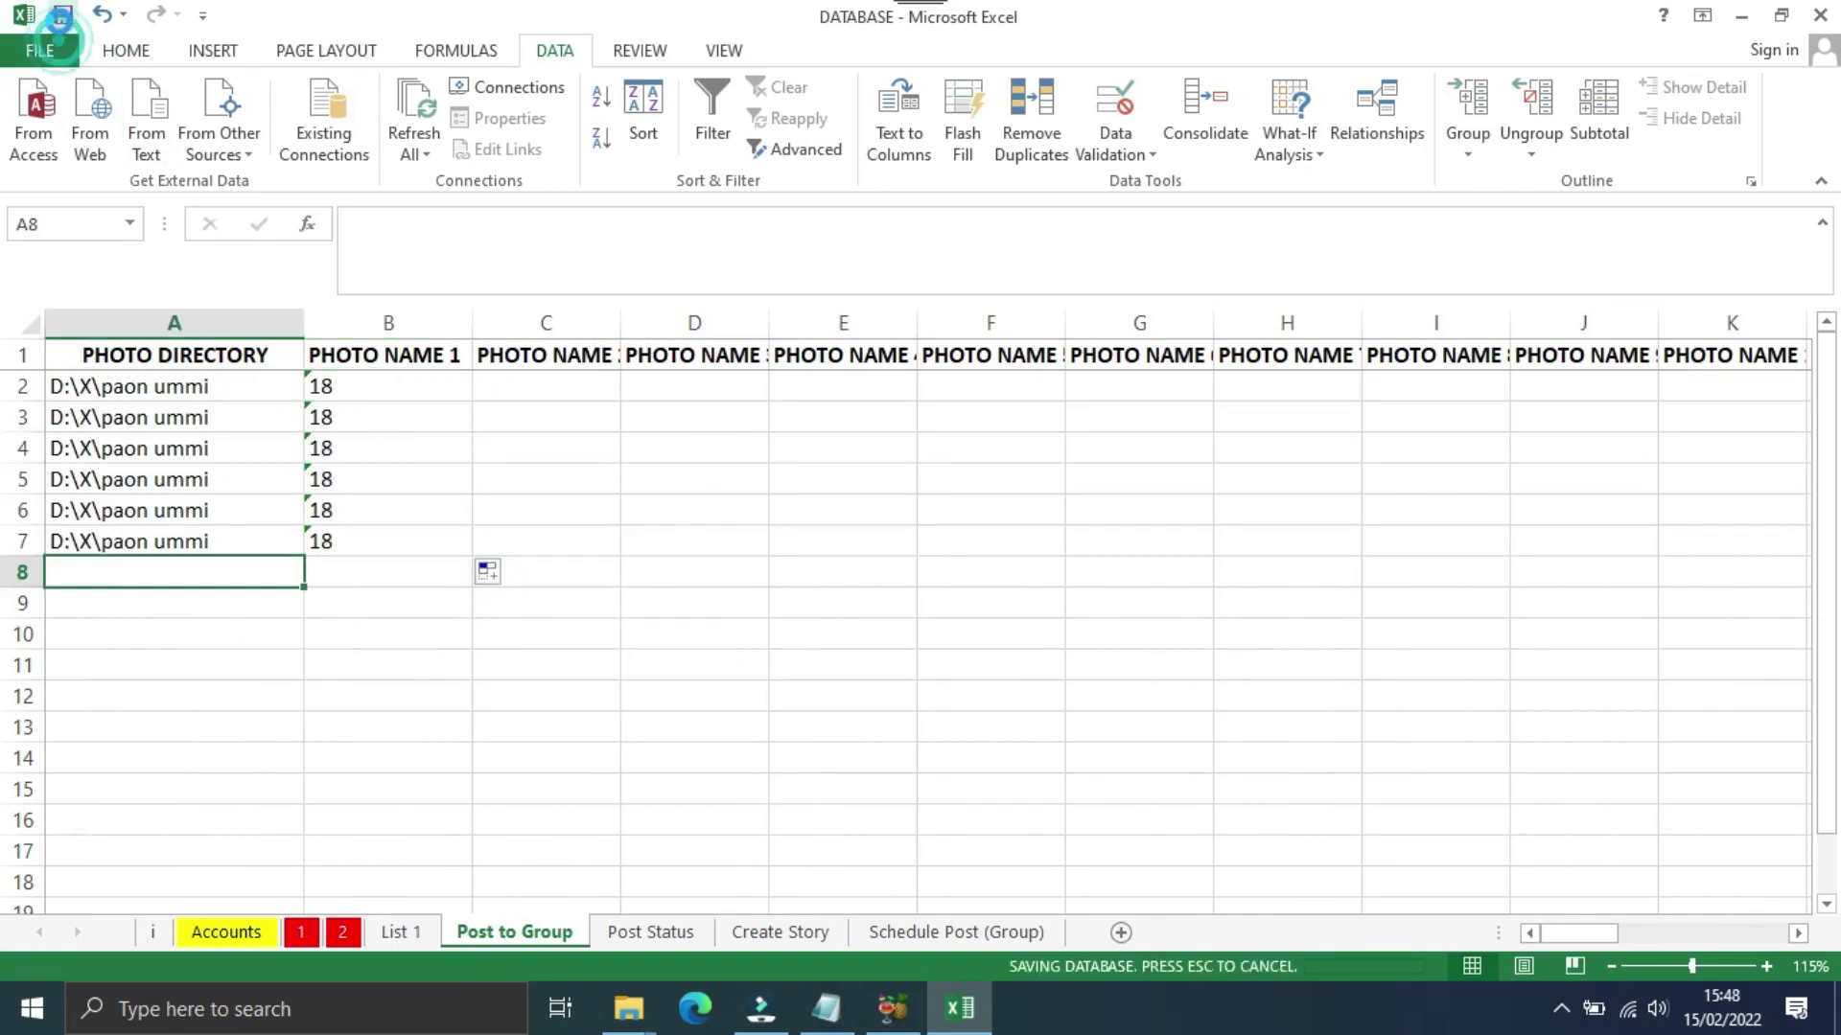
Step: Close the workbook, minimize Notepad, and run AUFA.V2 from UiPath Assistant
{"action": "left_click", "coordinate": [1821, 16]}
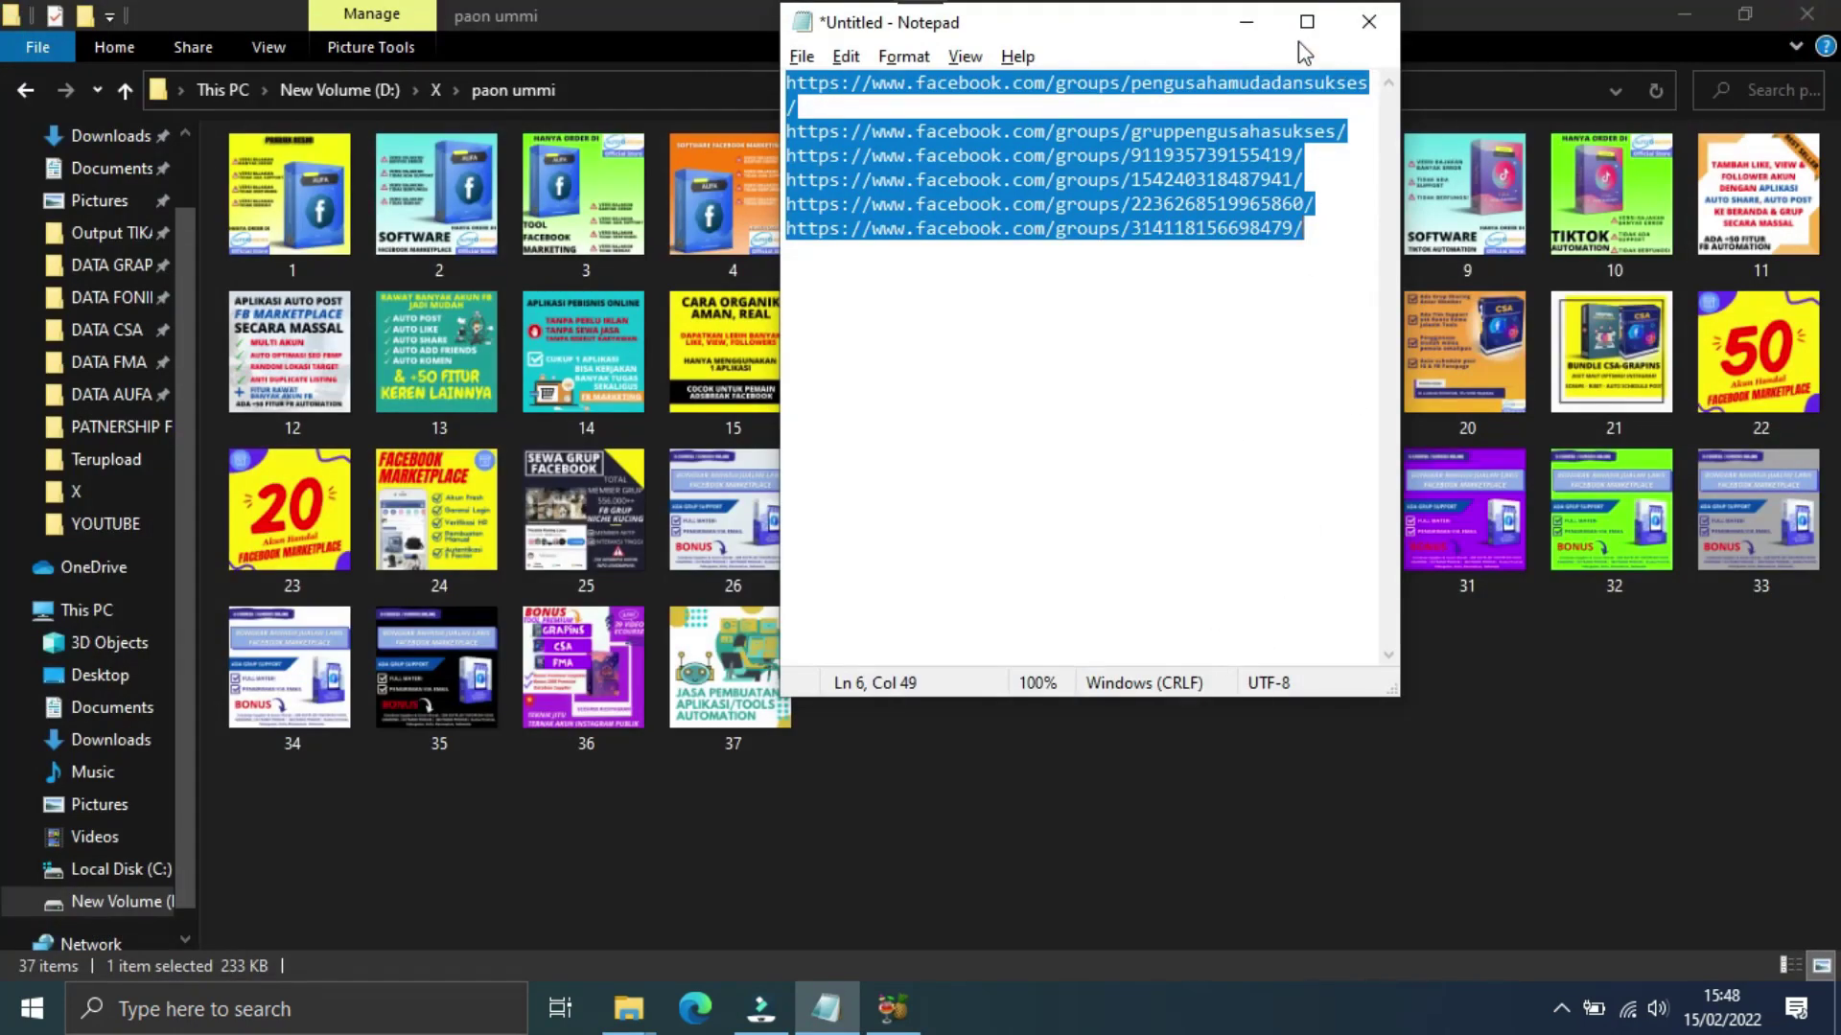
{"action": "left_click", "coordinate": [1246, 23]}
{"action": "left_click", "coordinate": [403, 1028]}
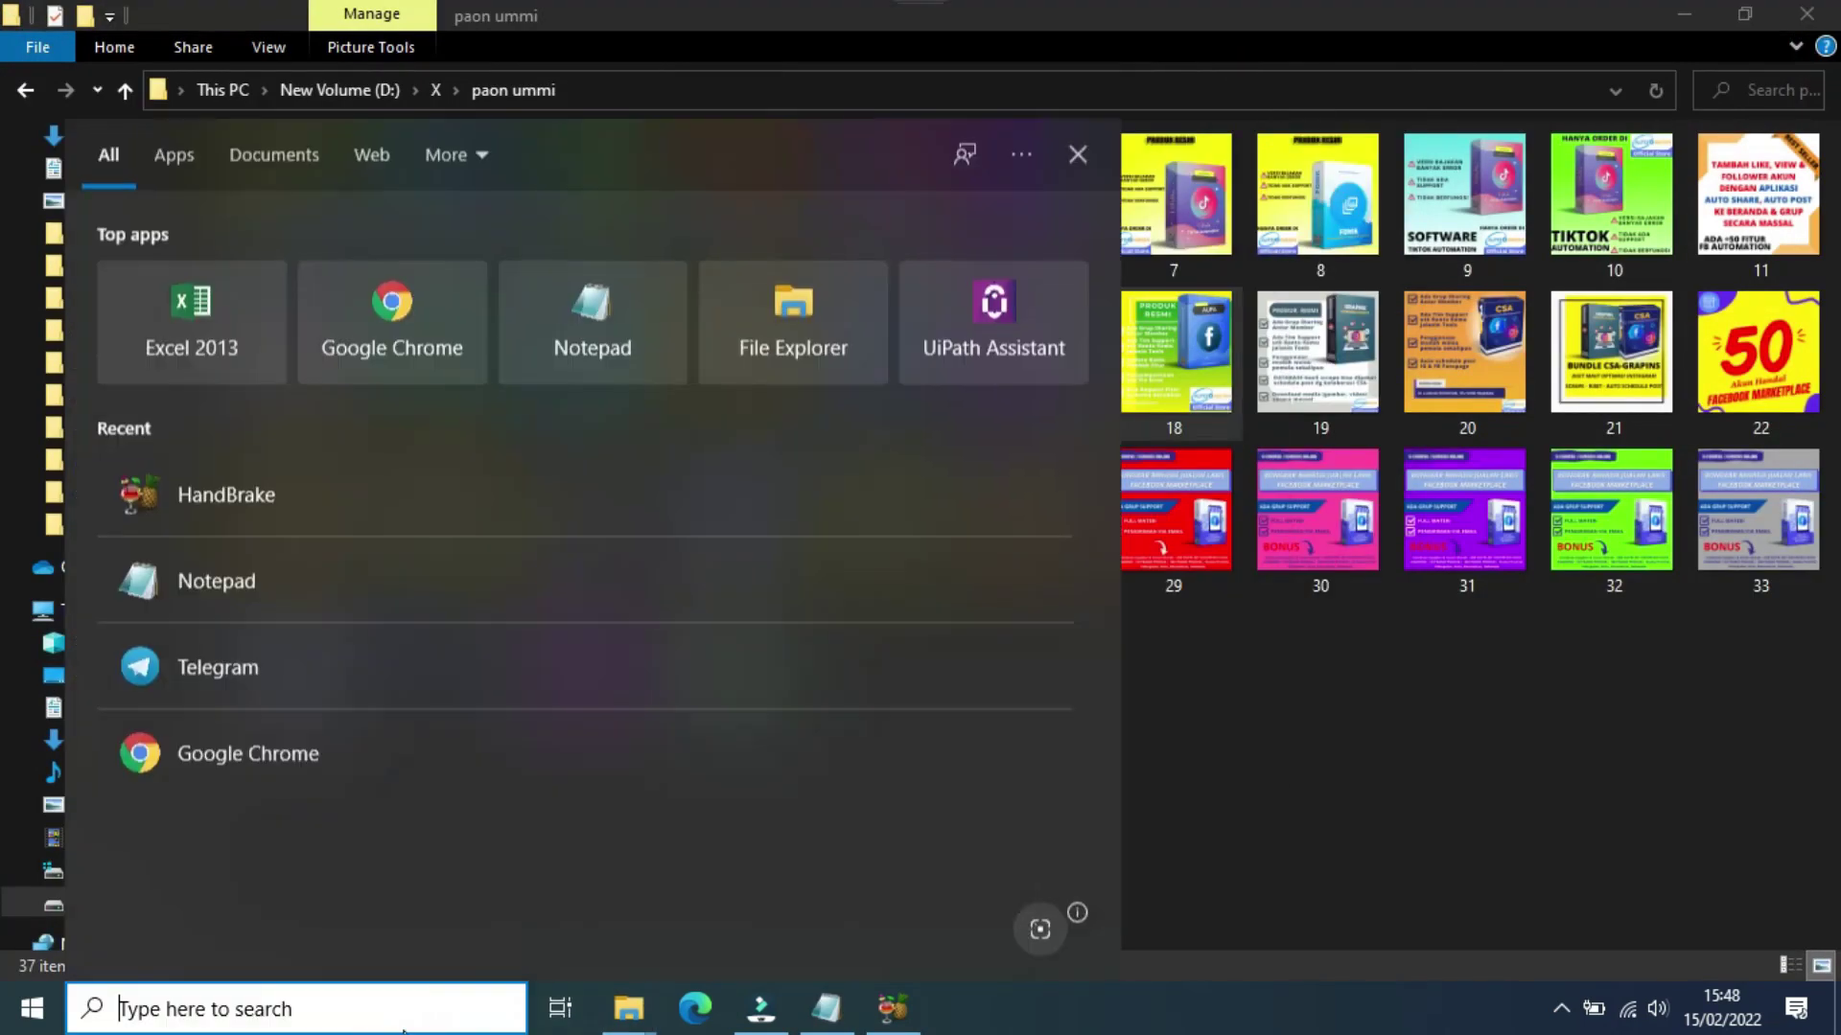
{"action": "left_click", "coordinate": [903, 311]}
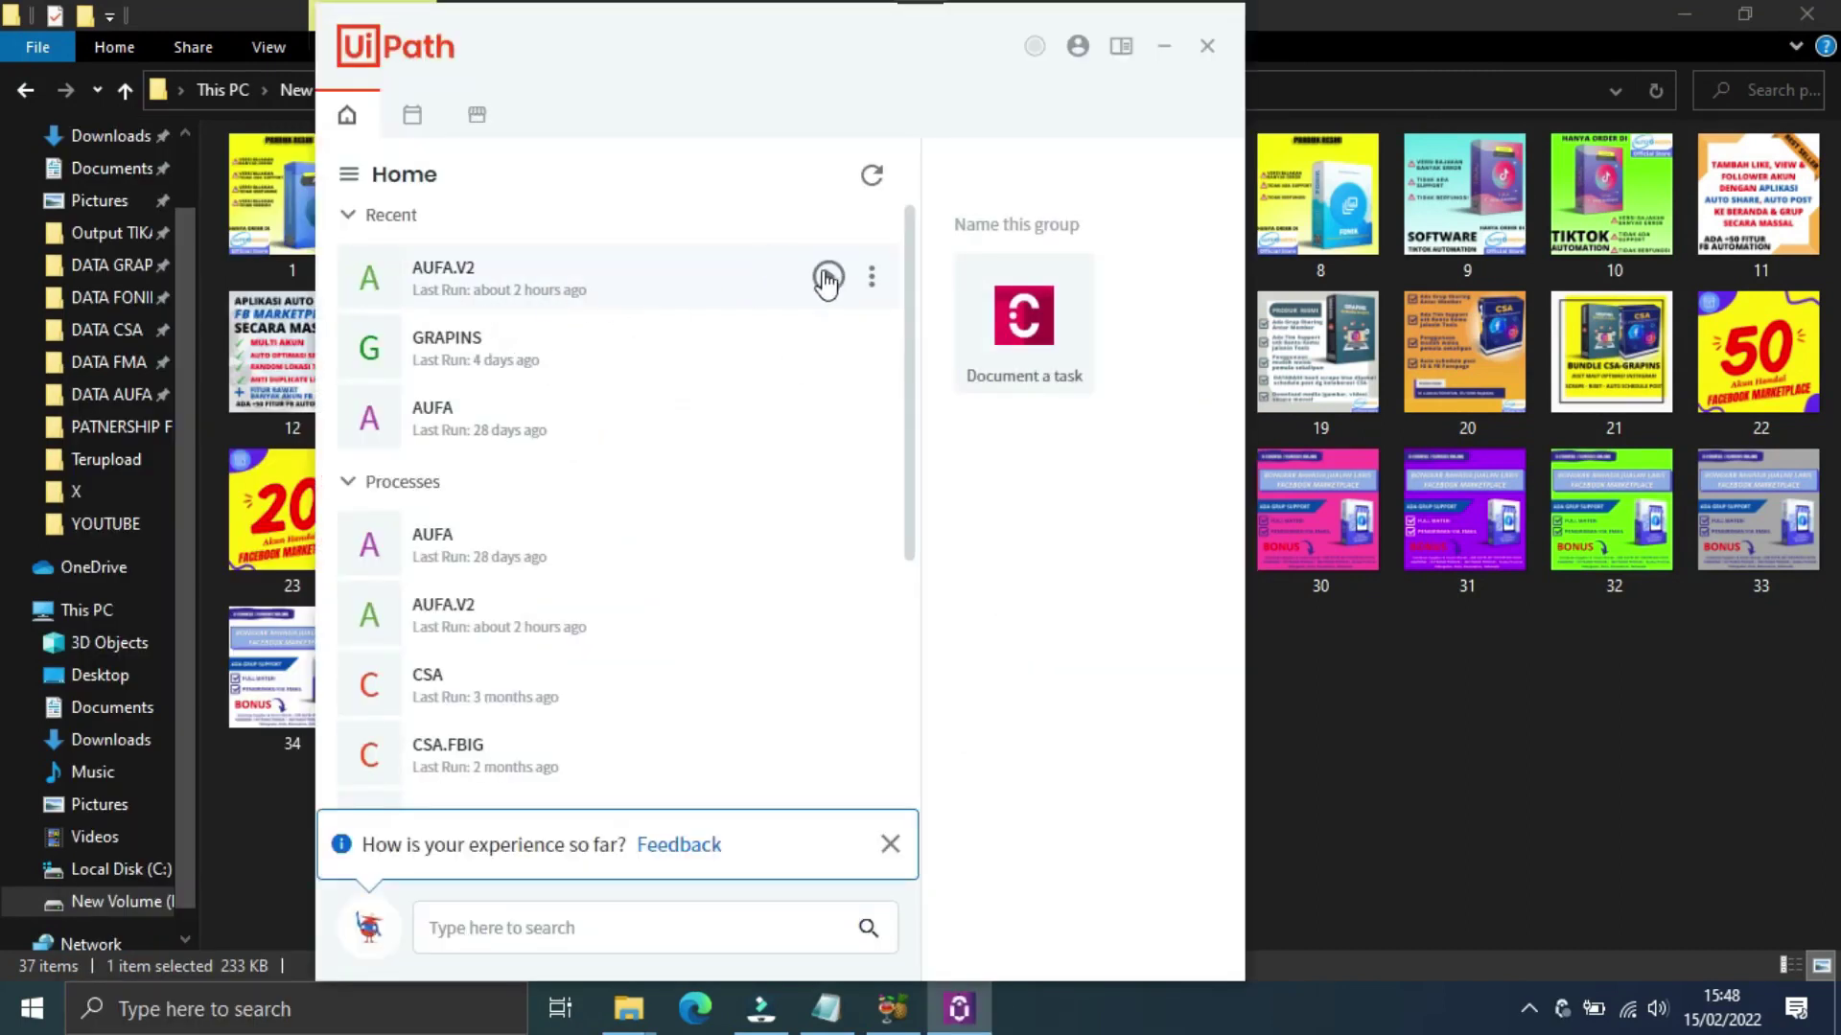
{"action": "left_click", "coordinate": [830, 294]}
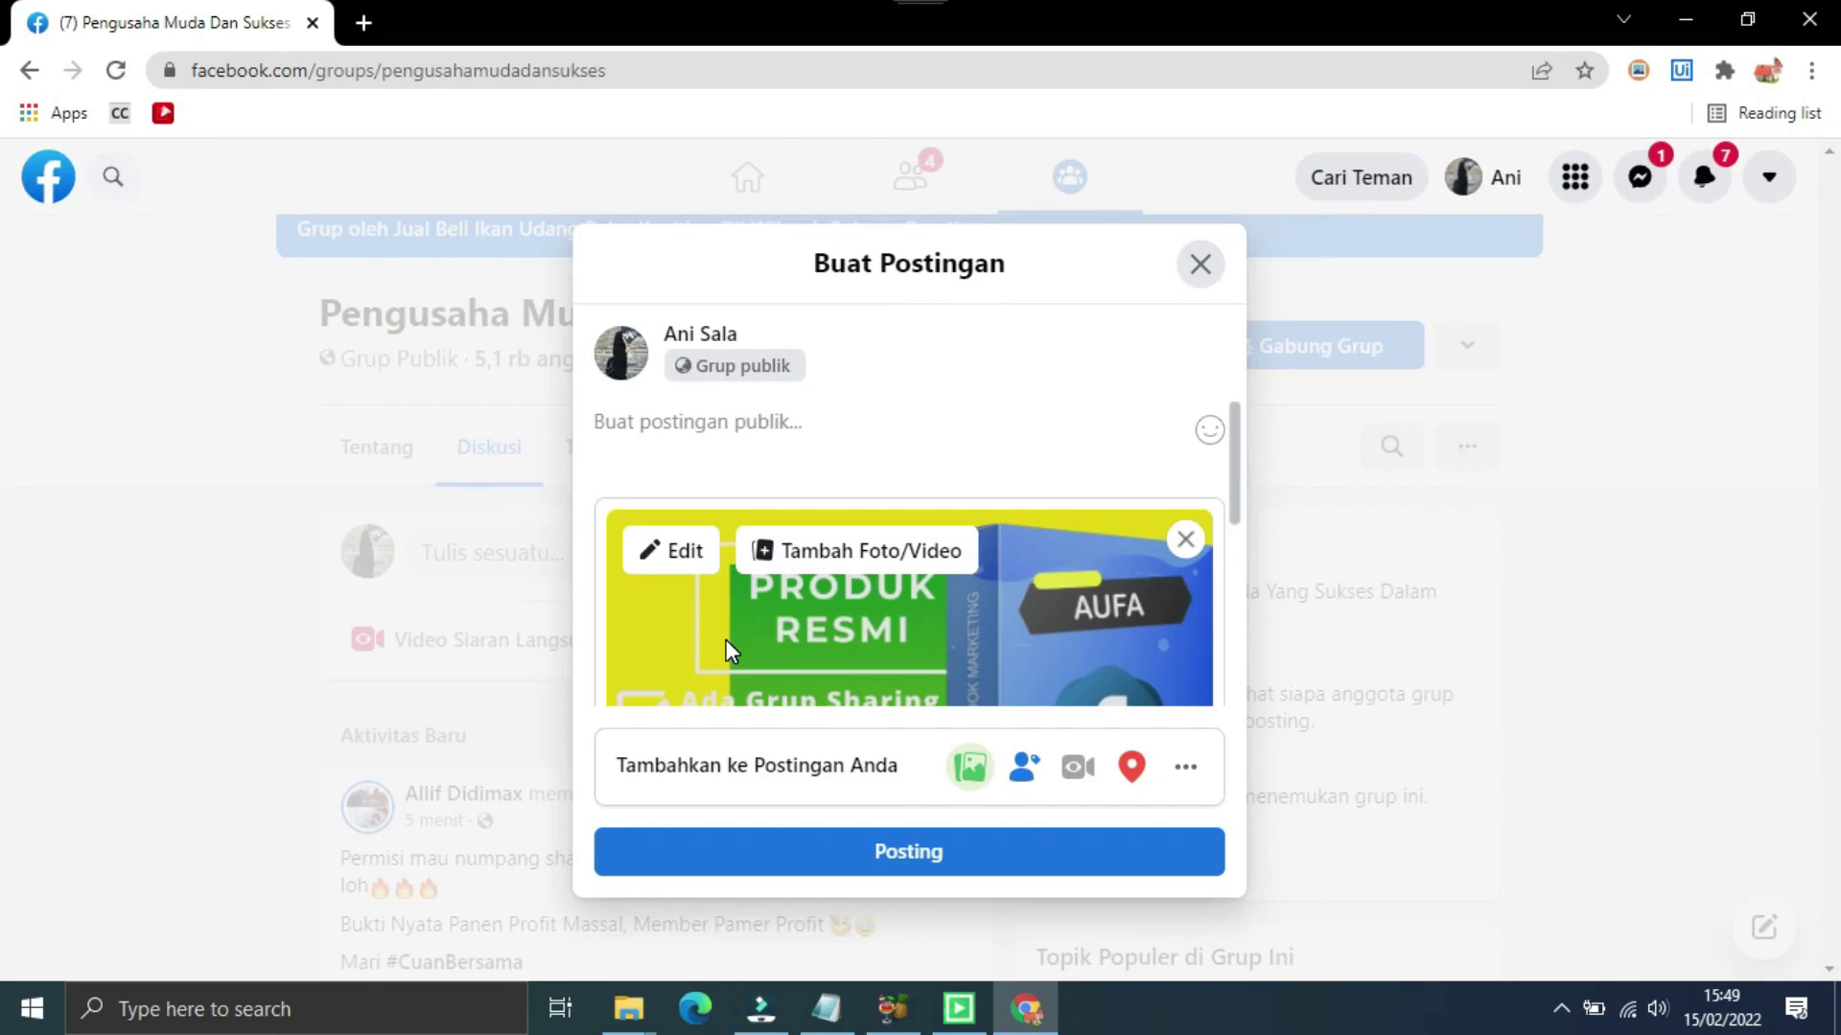
Step: Post the 'Tool untuk menjalankan aktifitas di FB…' caption with the contact phone number, the AutoInstan mention and the photo to Pengusaha Muda Dan Sukses
{"action": "key", "text": "ctrl+a"}
{"action": "type", "text": "@autoinstan"}
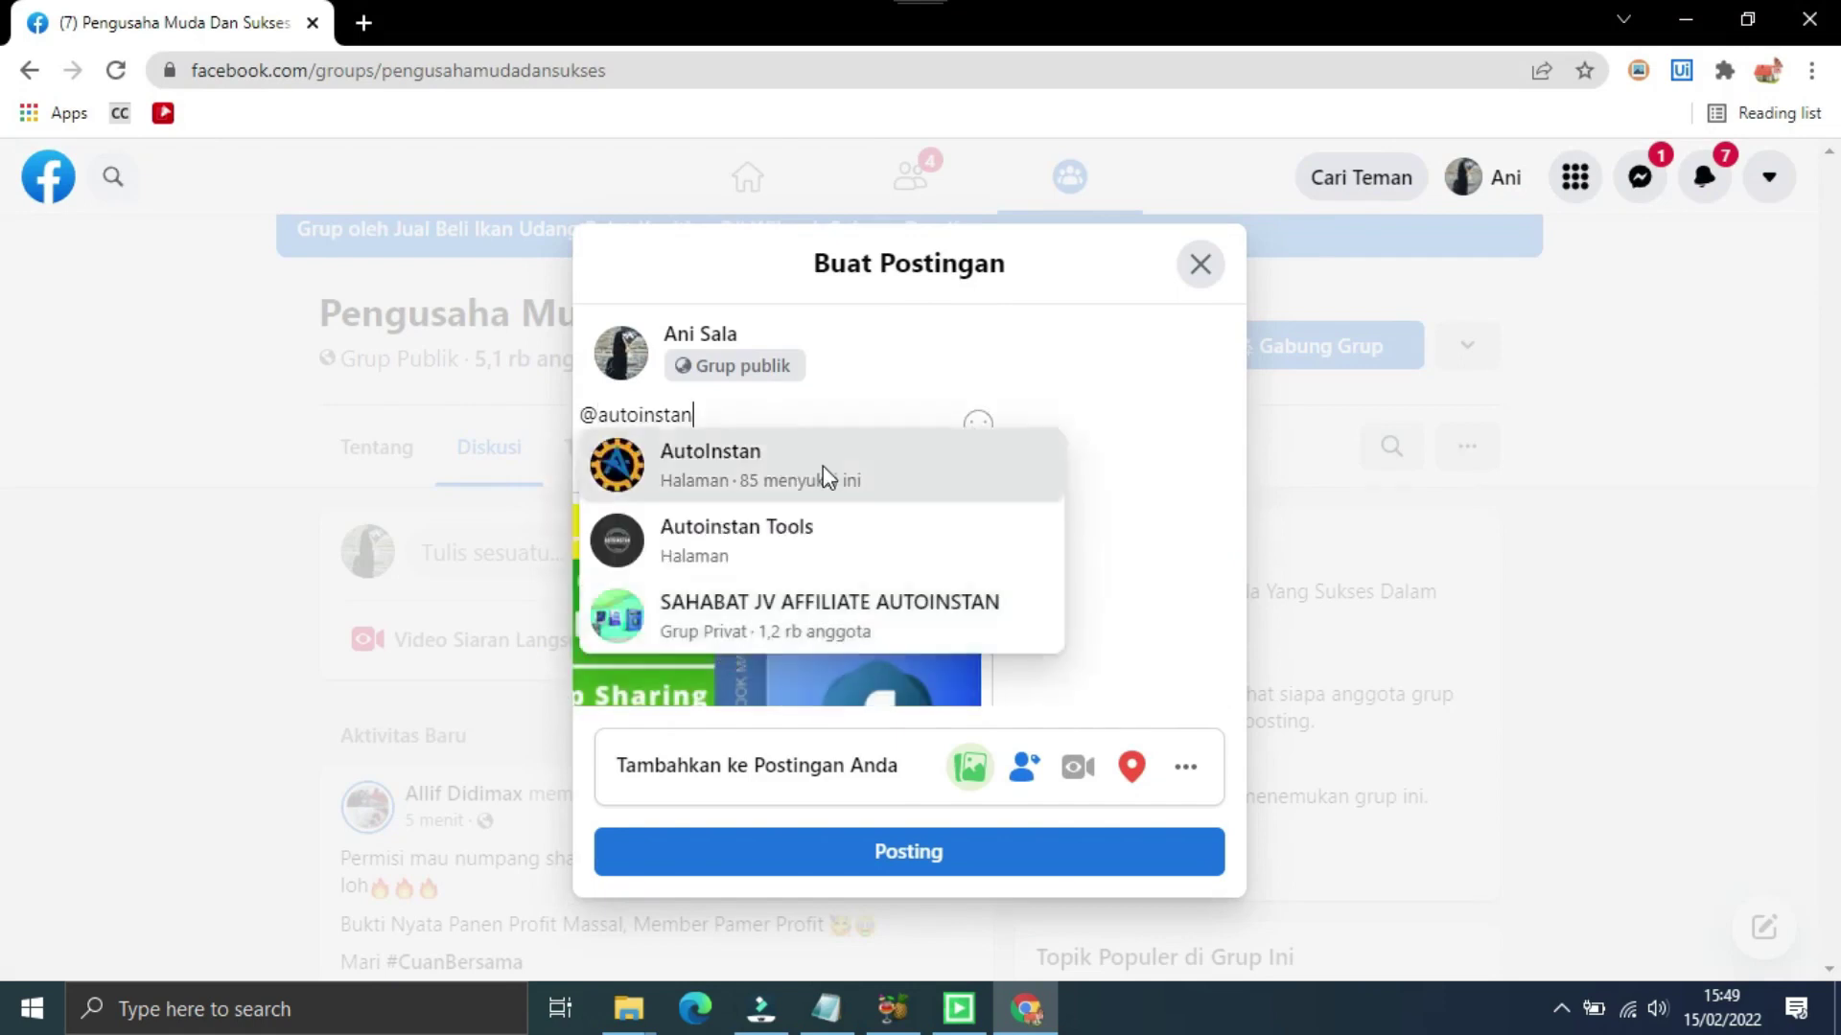
{"action": "left_click", "coordinate": [842, 479]}
{"action": "left_click", "coordinate": [909, 851]}
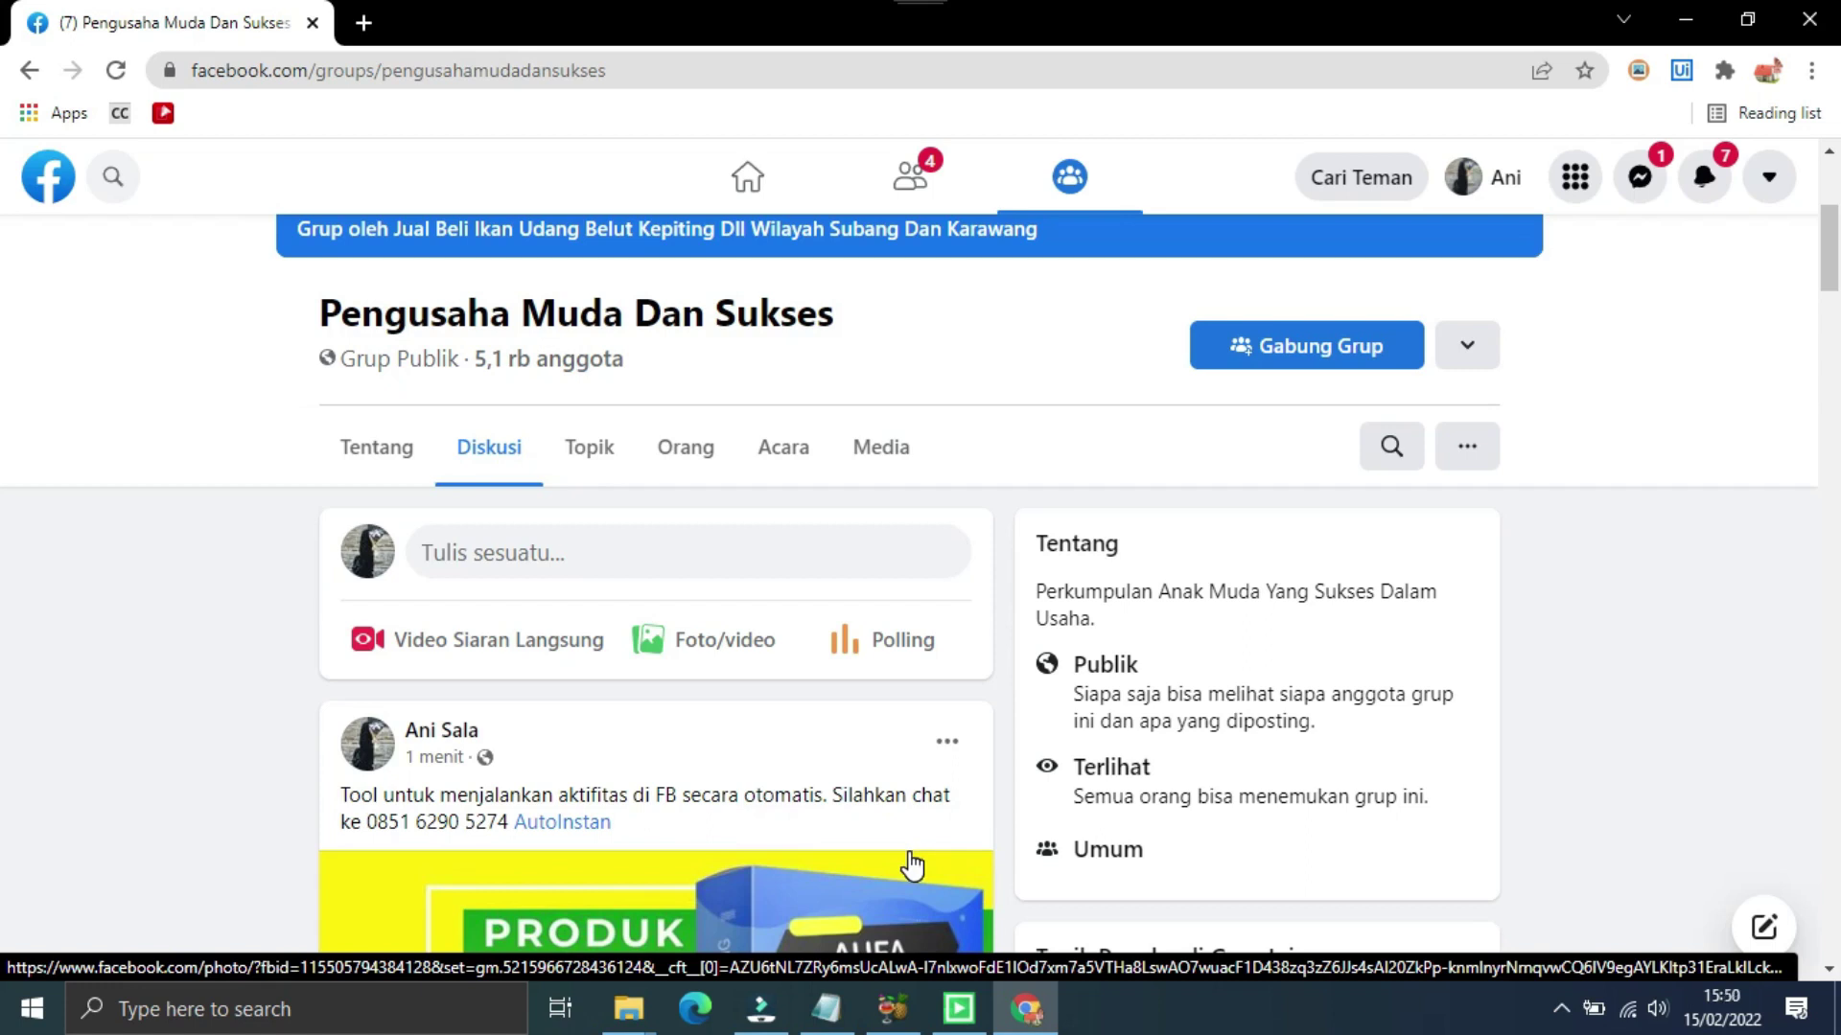
{"action": "left_click", "coordinate": [1051, 230]}
{"action": "left_click", "coordinate": [727, 643]}
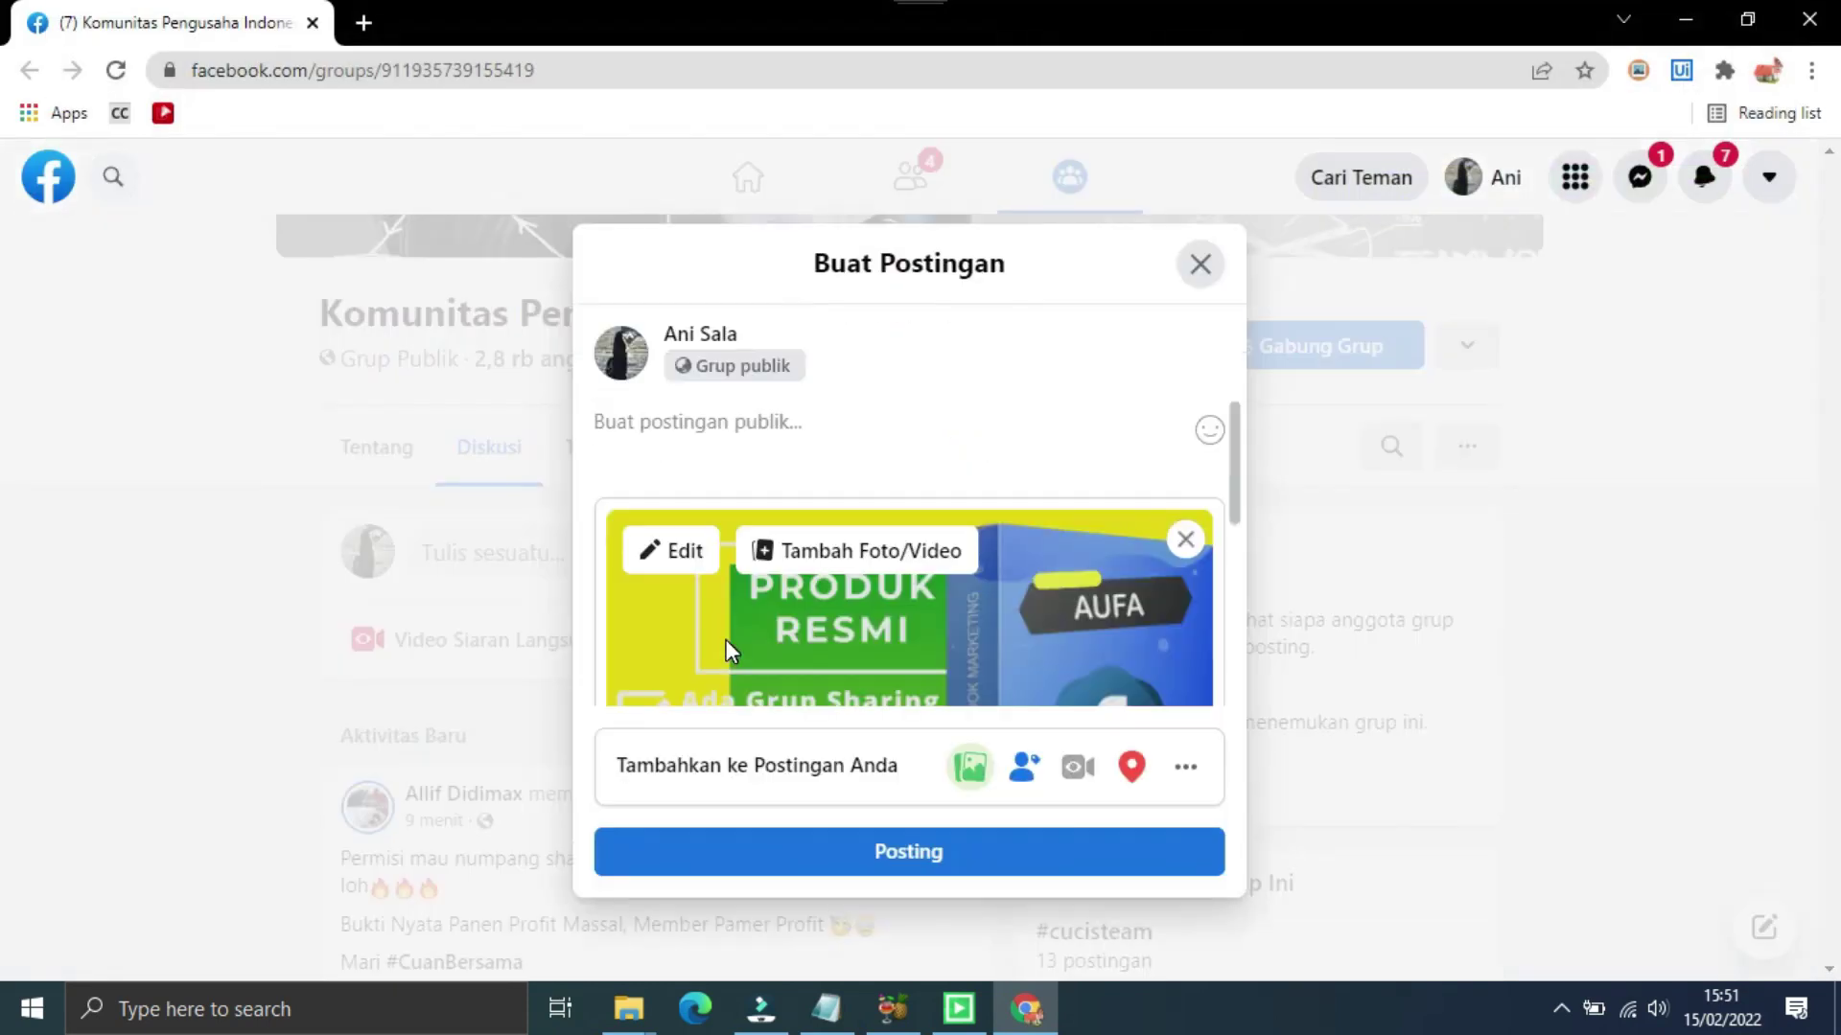
{"action": "type", "text": "@autoinstan"}
{"action": "key", "text": "Return"}
{"action": "left_click", "coordinate": [909, 853]}
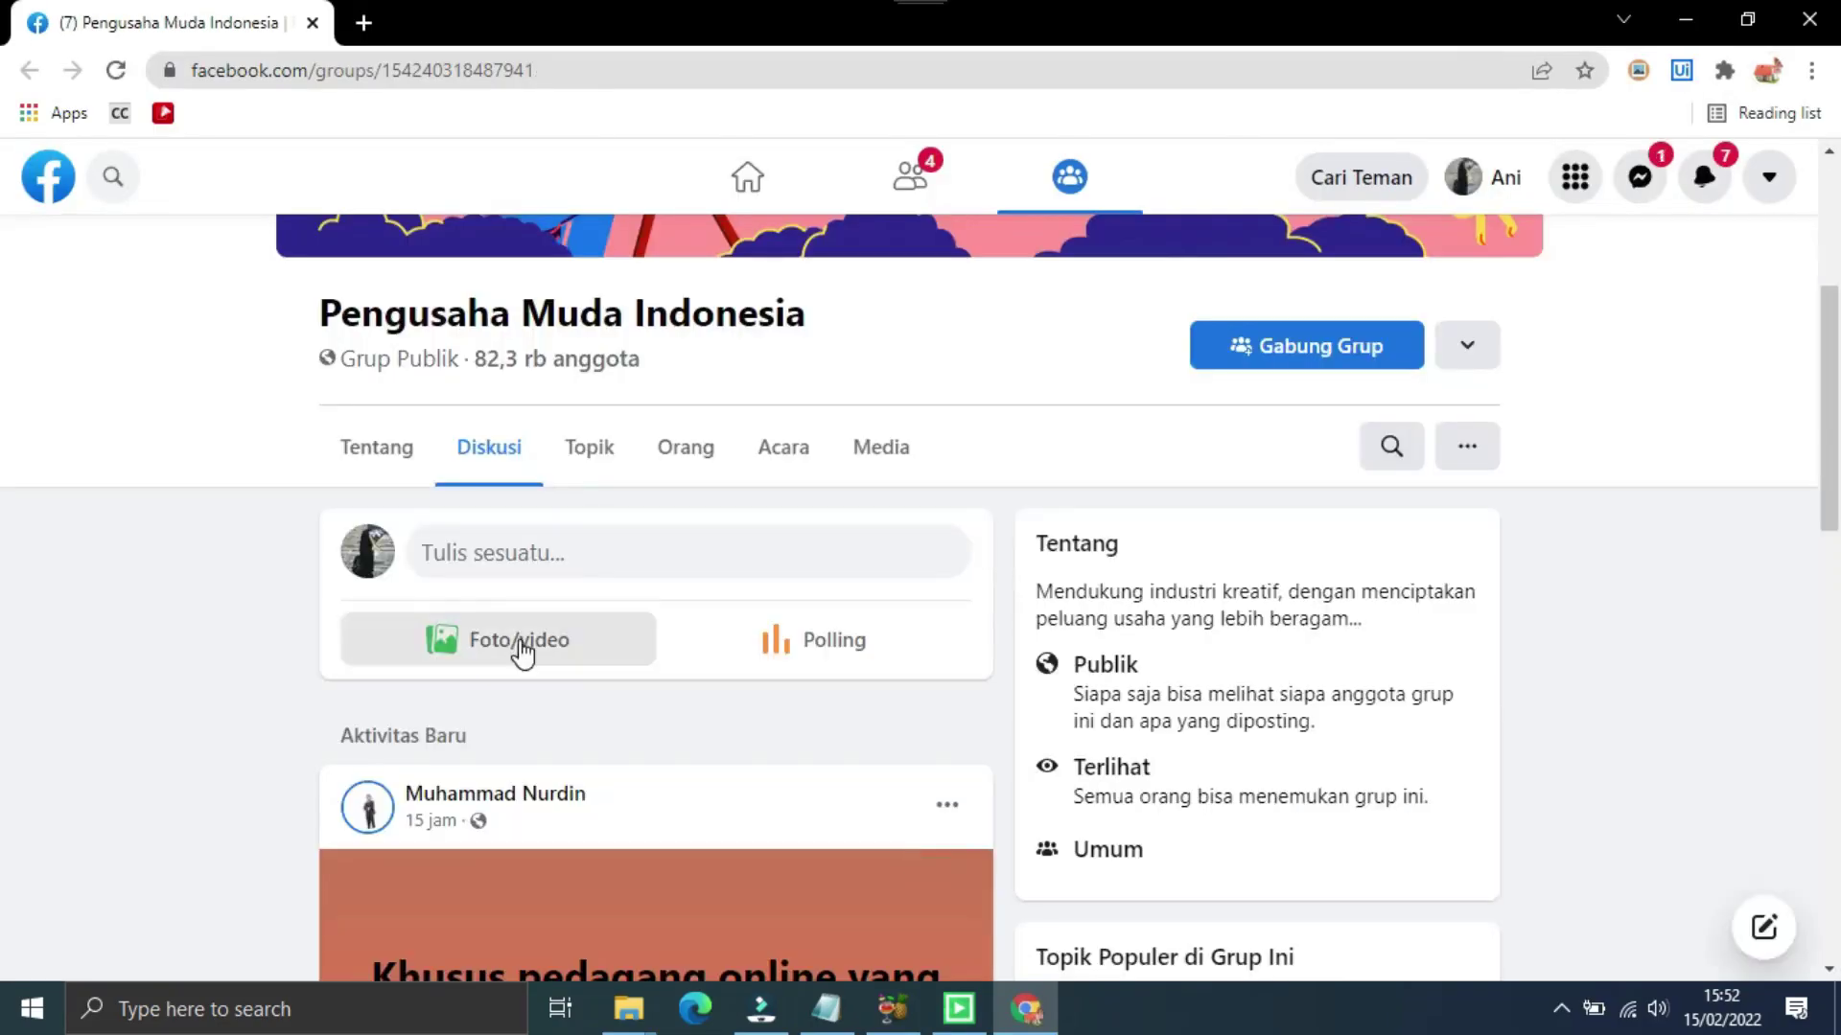
{"action": "left_click", "coordinate": [519, 642]}
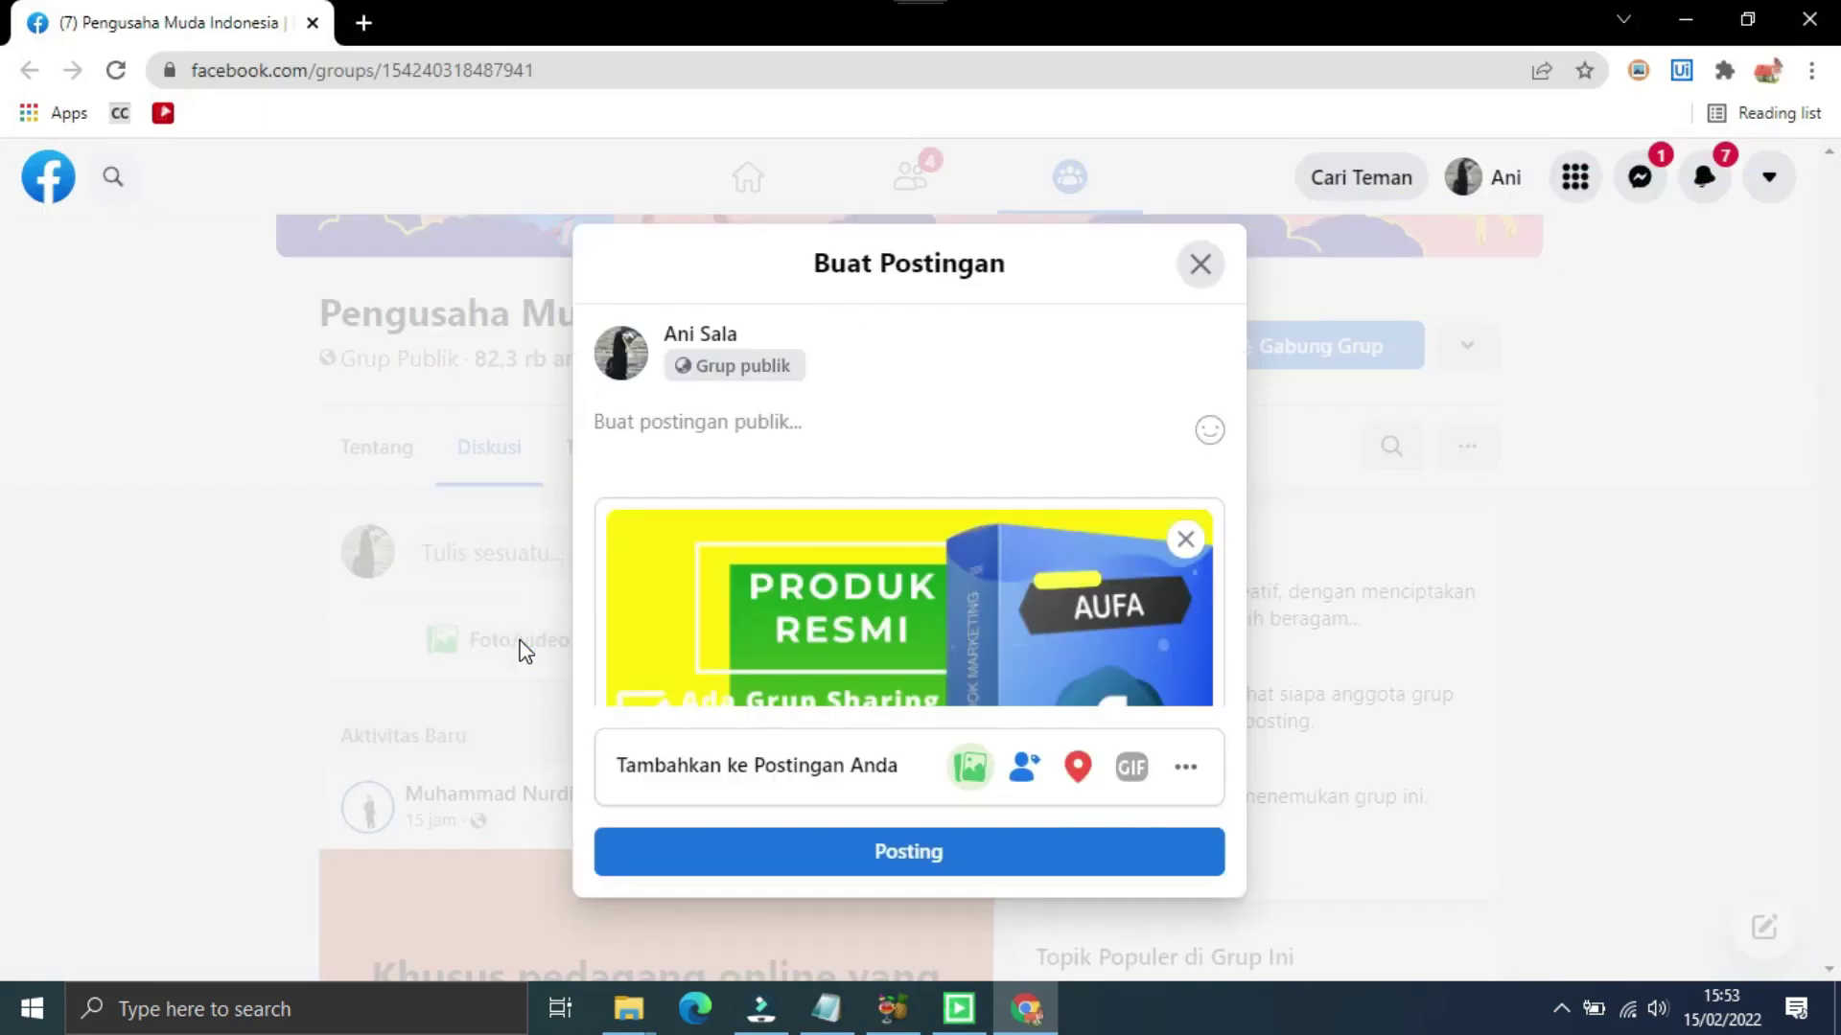
{"action": "type", "text": "@autoinstan"}
{"action": "key", "text": "Return"}
{"action": "left_click", "coordinate": [909, 851]}
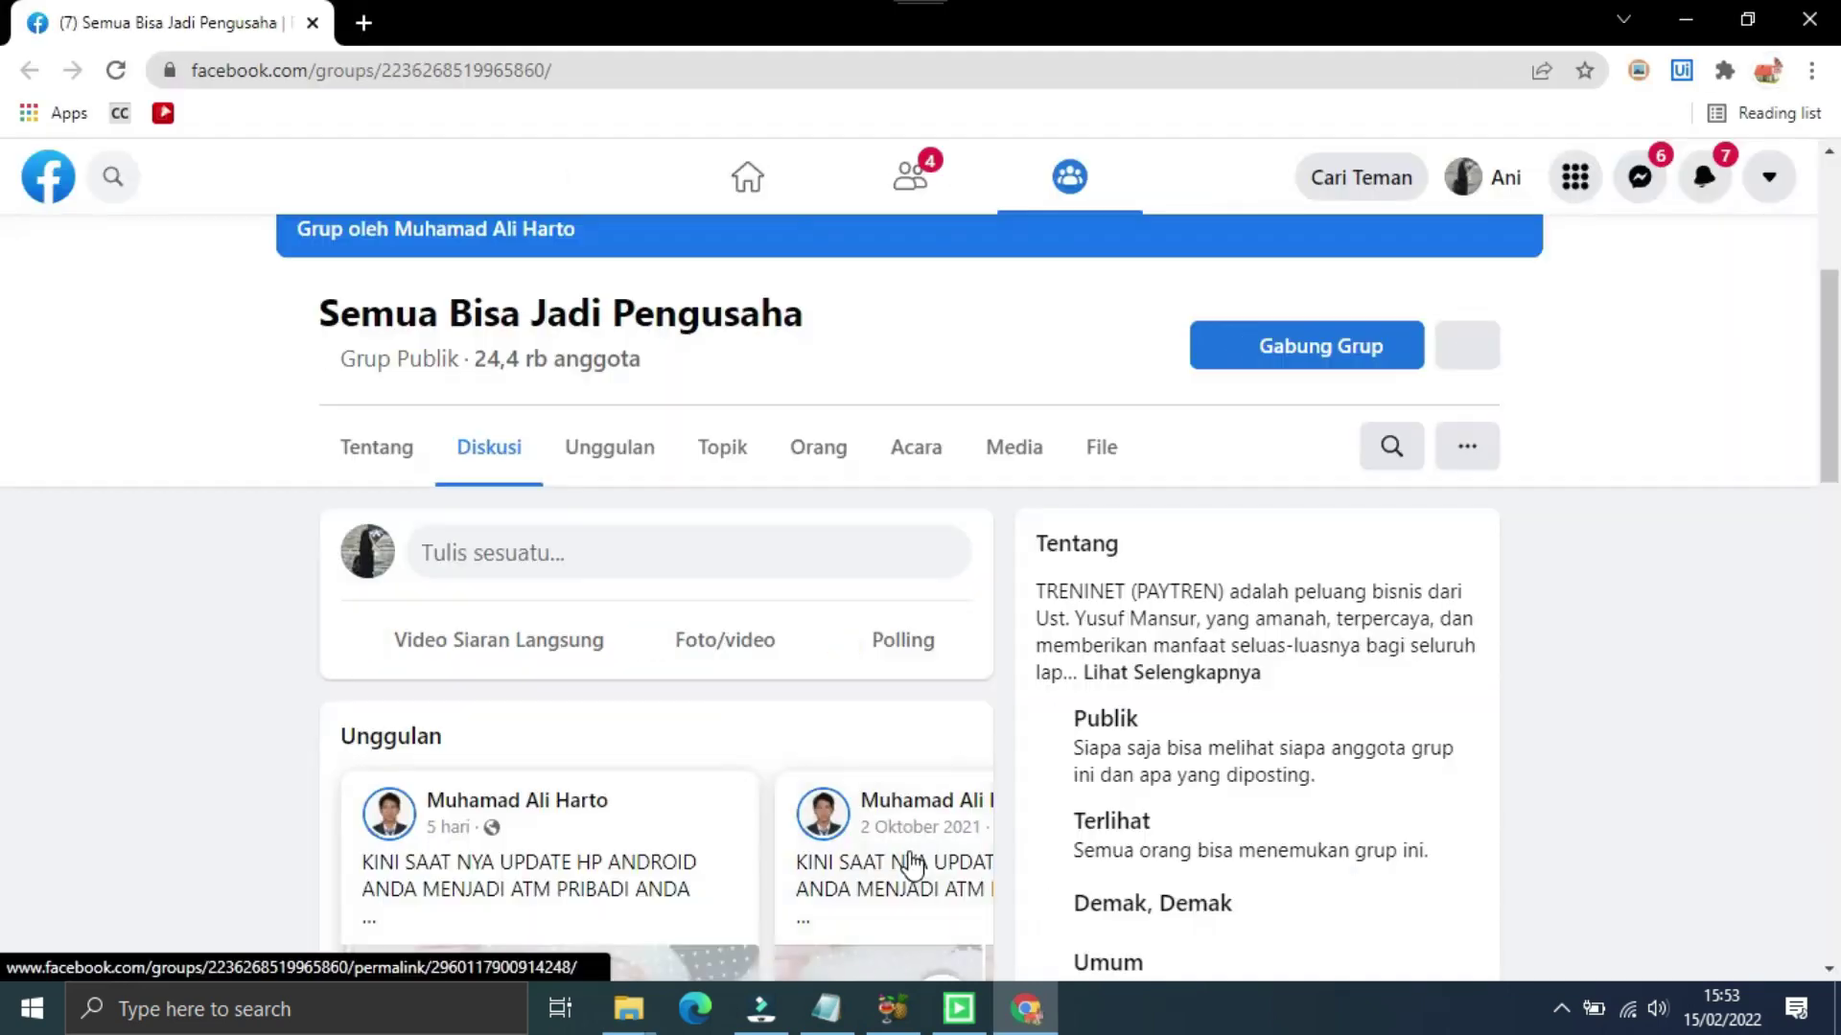
{"action": "left_click", "coordinate": [730, 641]}
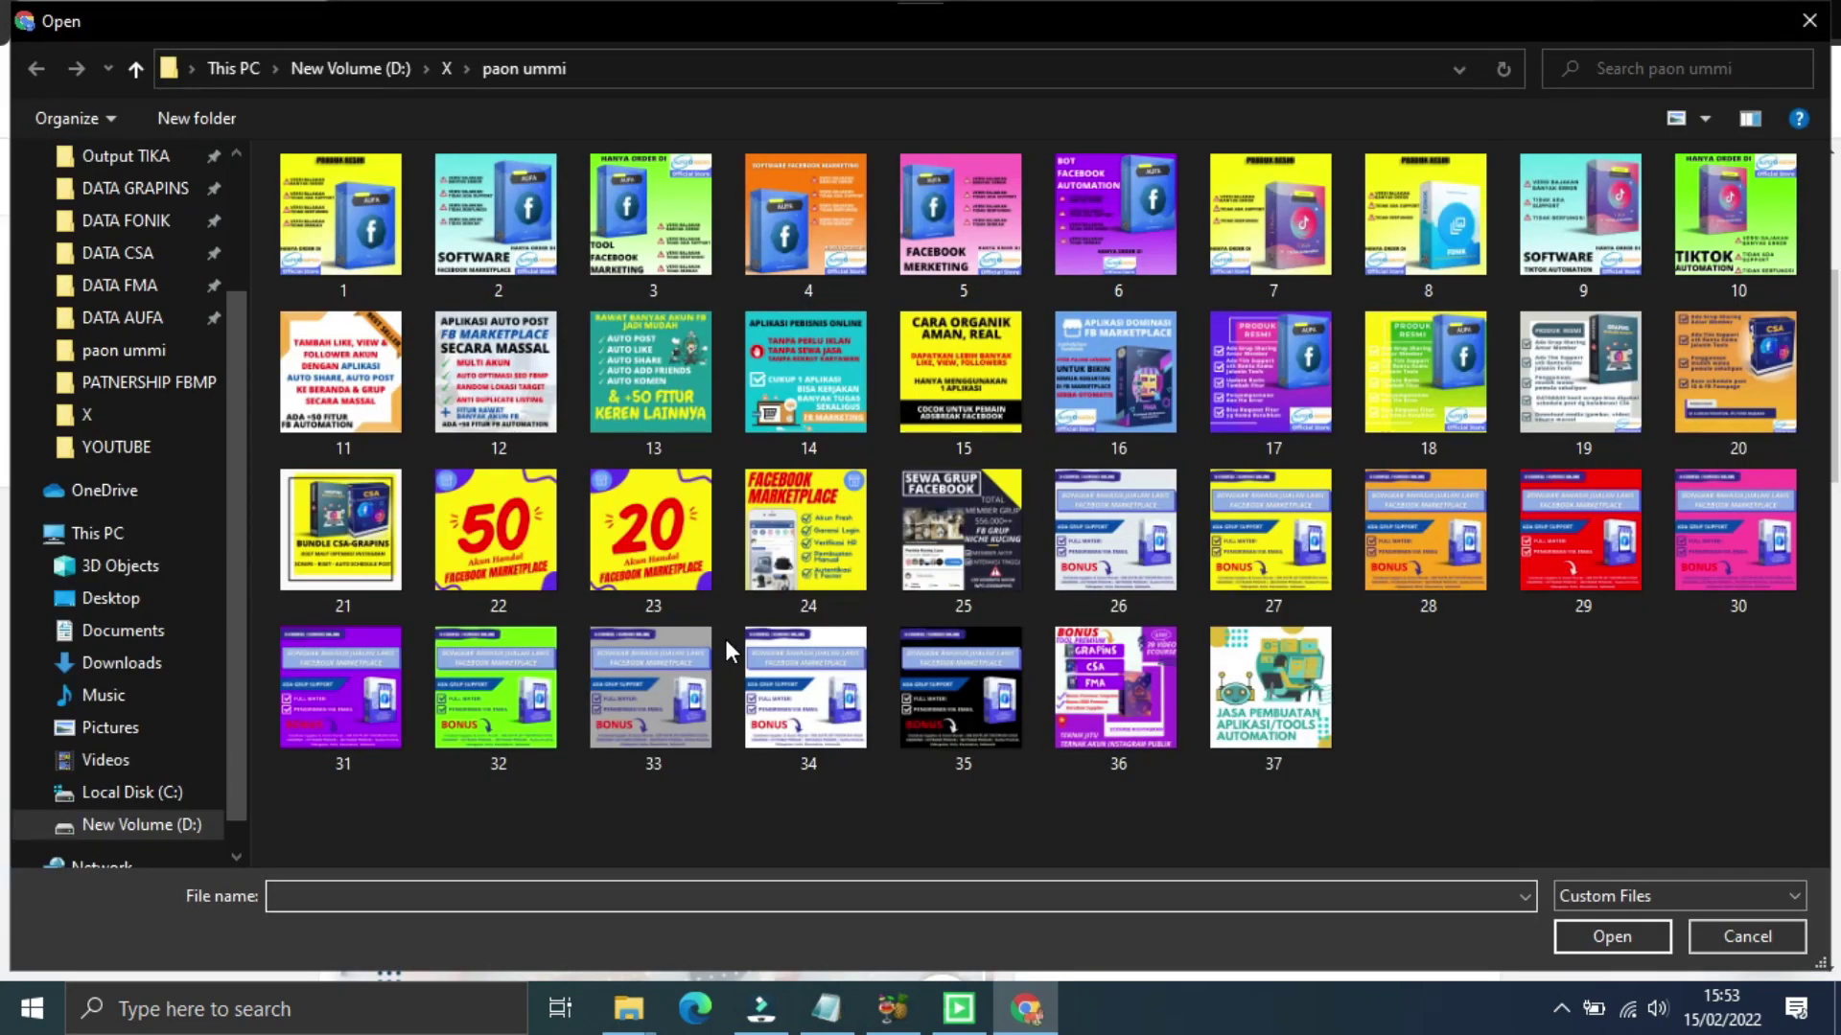